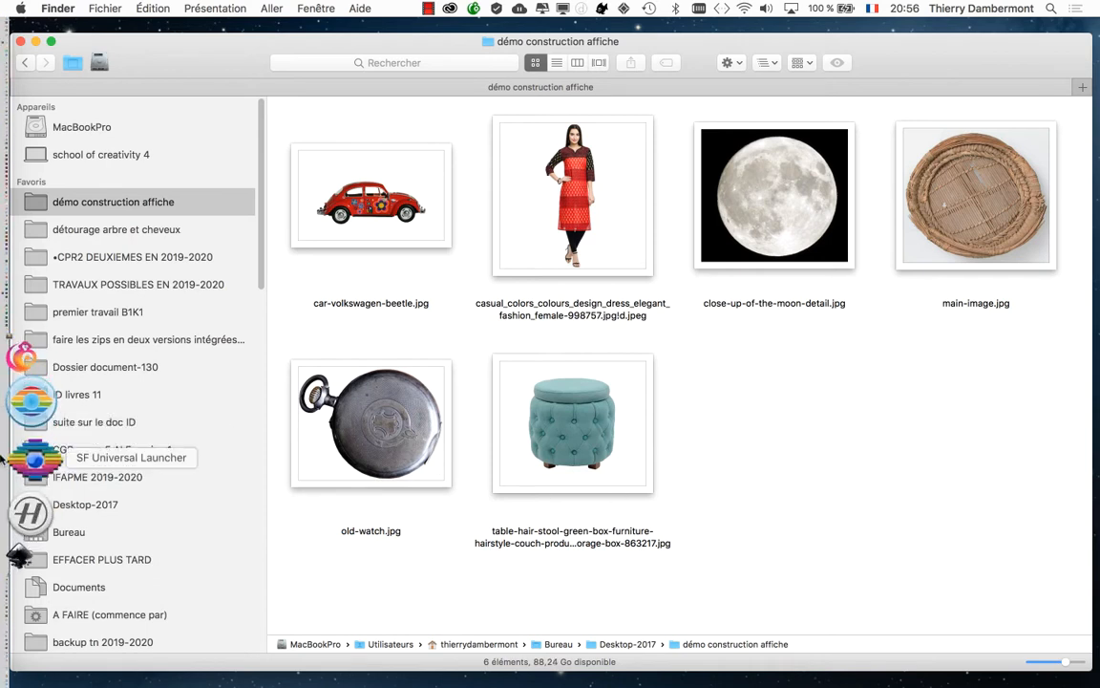
Step: Switch to Photoshop and start a new document from the print presets
key(super+Tab)
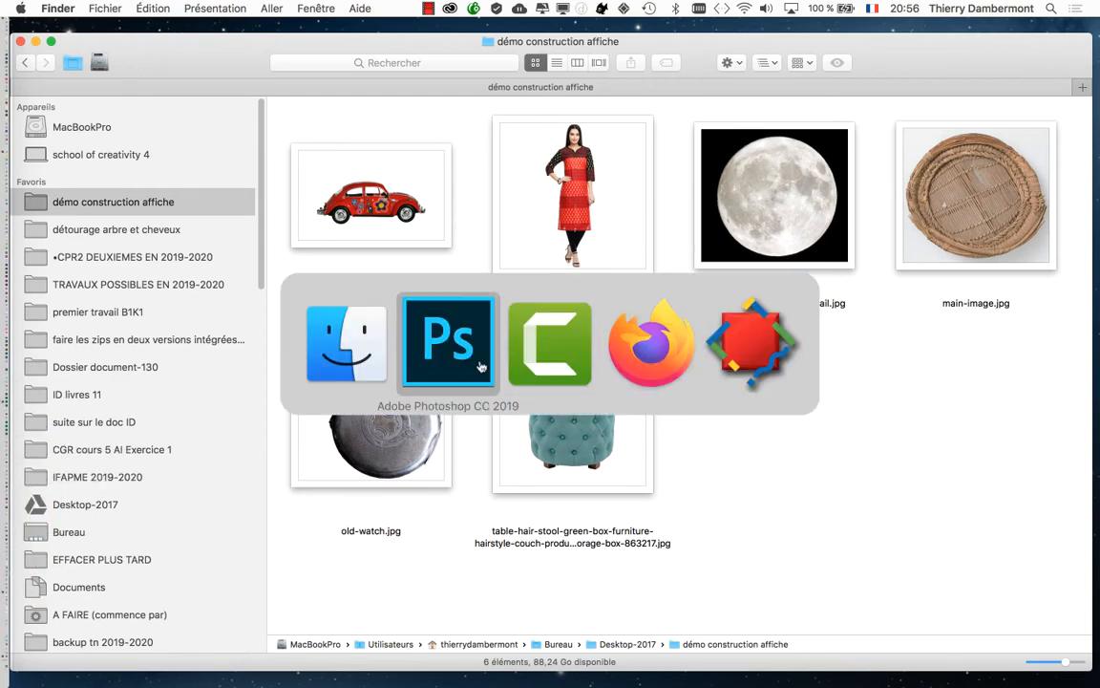
click(150, 5)
click(159, 30)
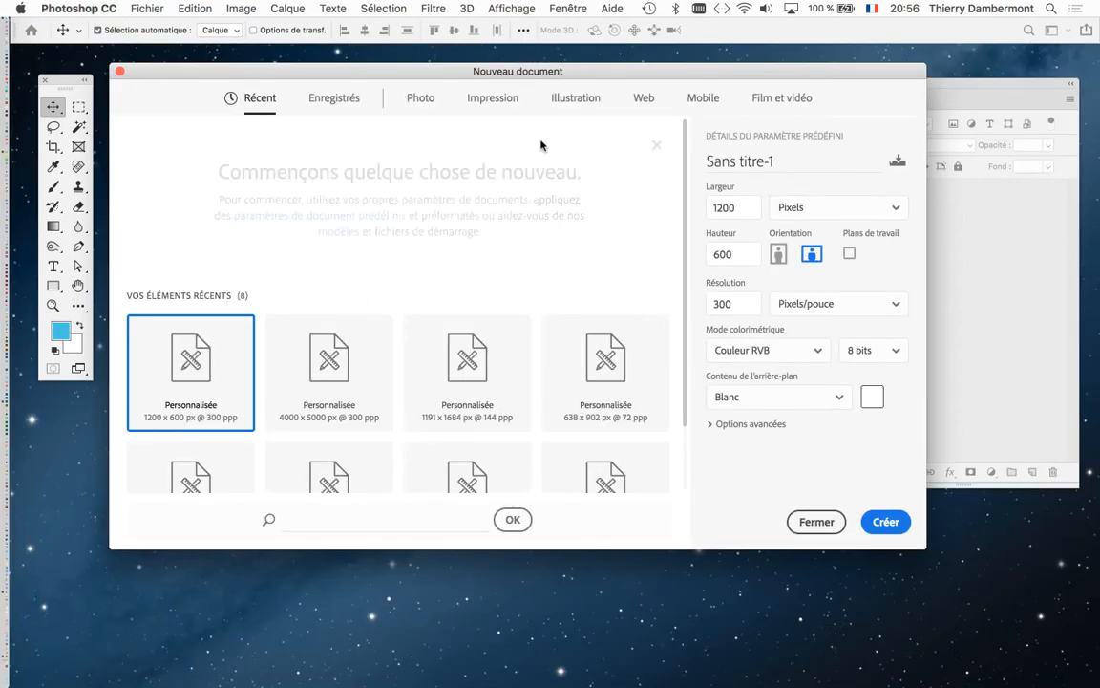
click(495, 103)
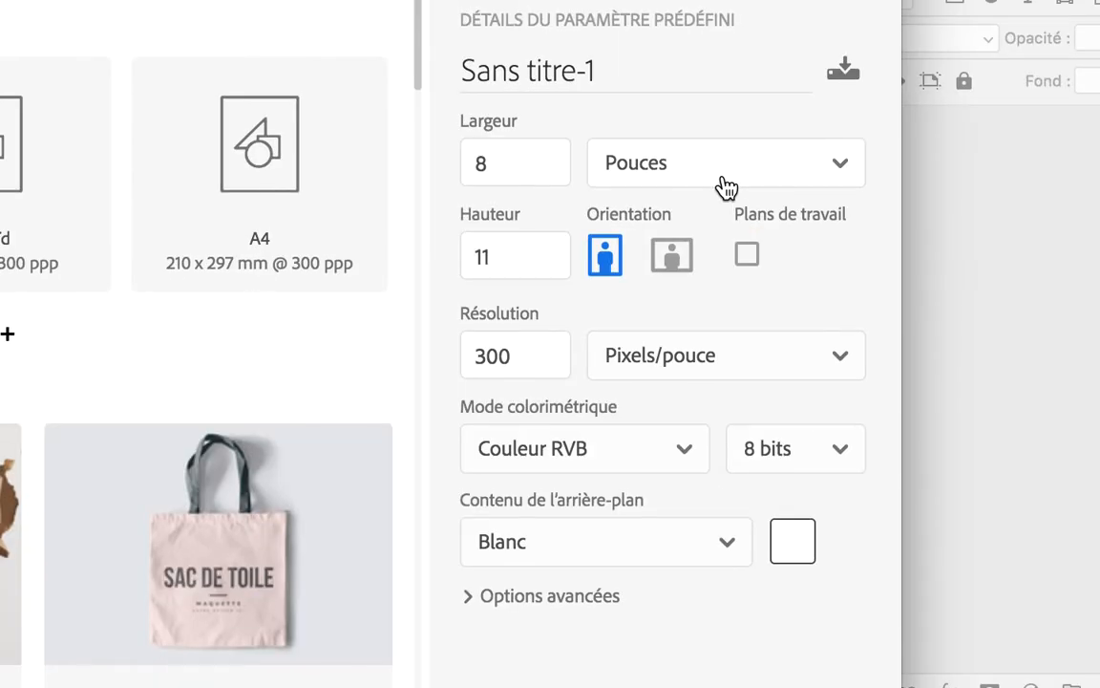
Step: Create a portrait document 29.7 cm wide by 42 cm high at 300 pixels per inch, and show the whole page in its window
click(854, 176)
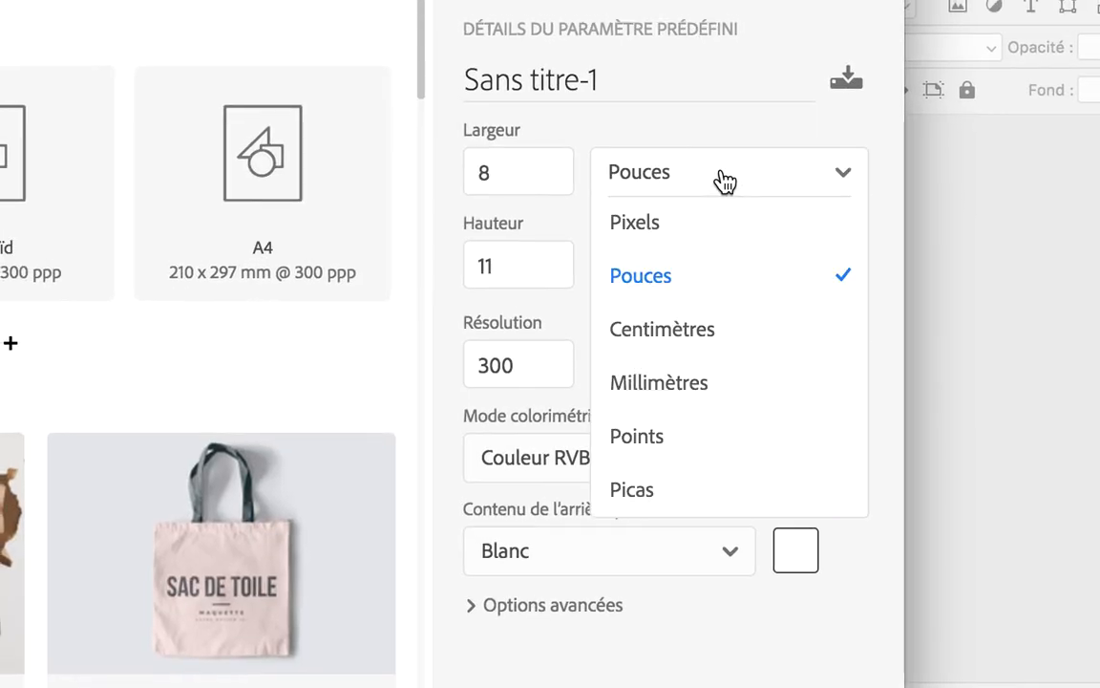
click(723, 232)
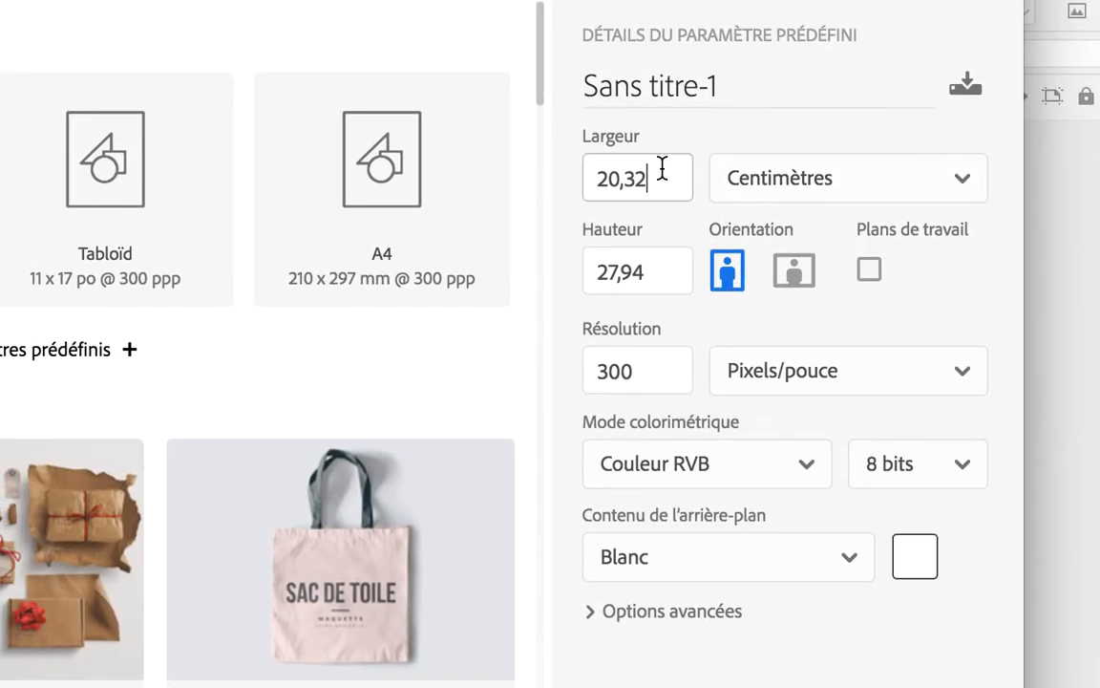
double_click(550, 69)
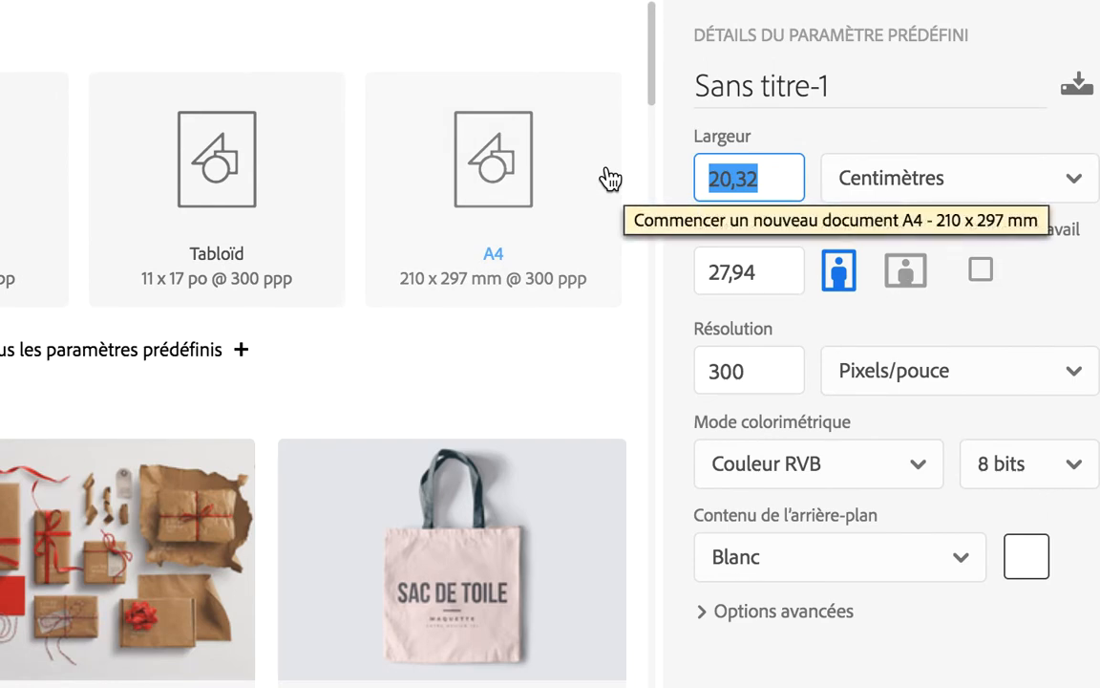
text(29,7)
key(Tab)
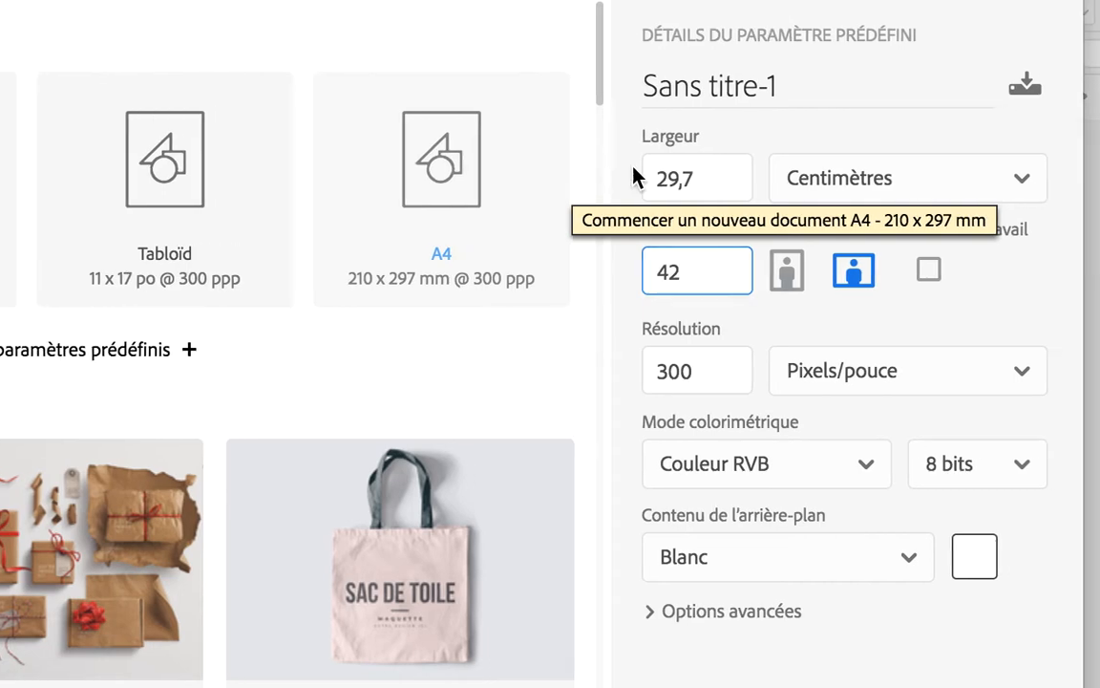
key(Tab)
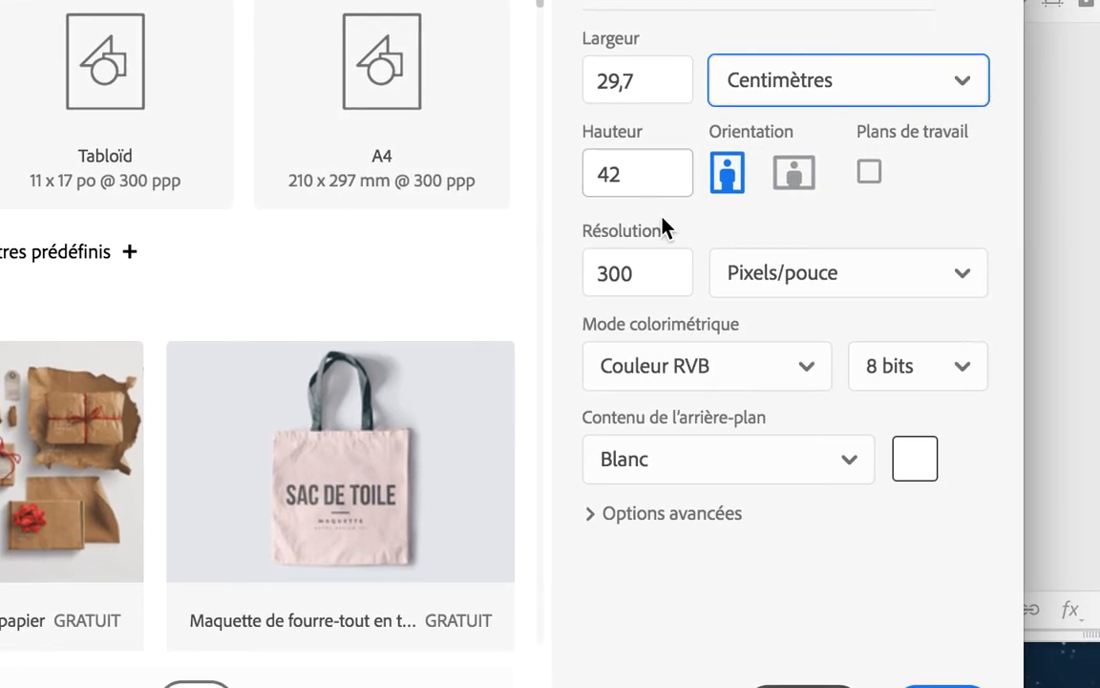
drag(662, 318, 602, 319)
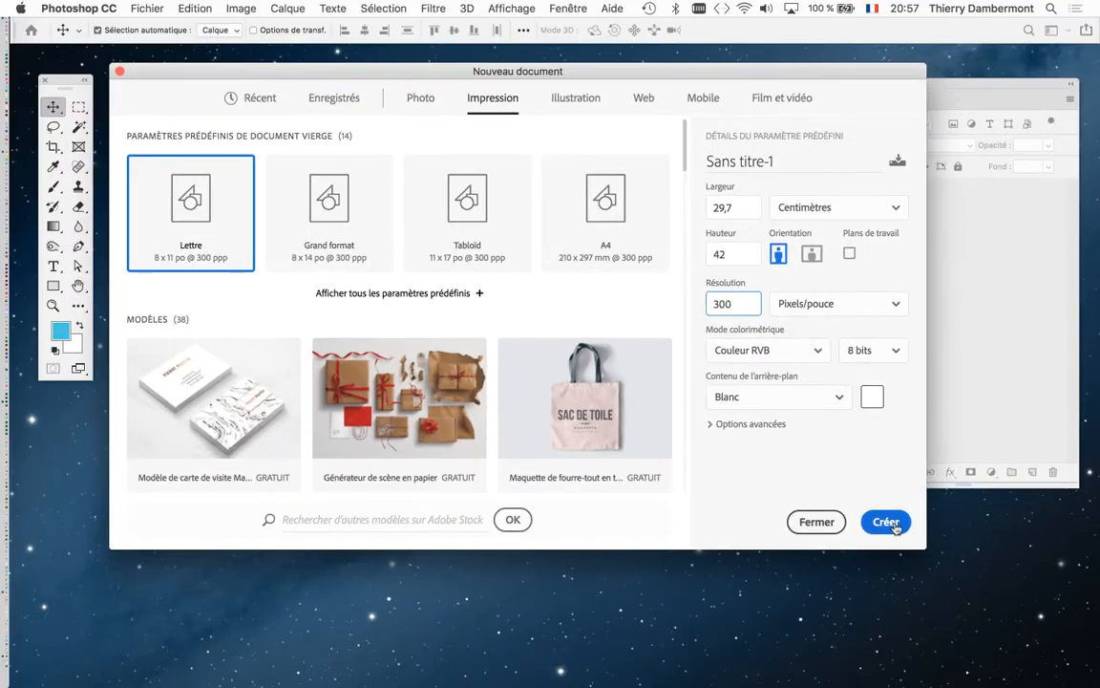
click(894, 524)
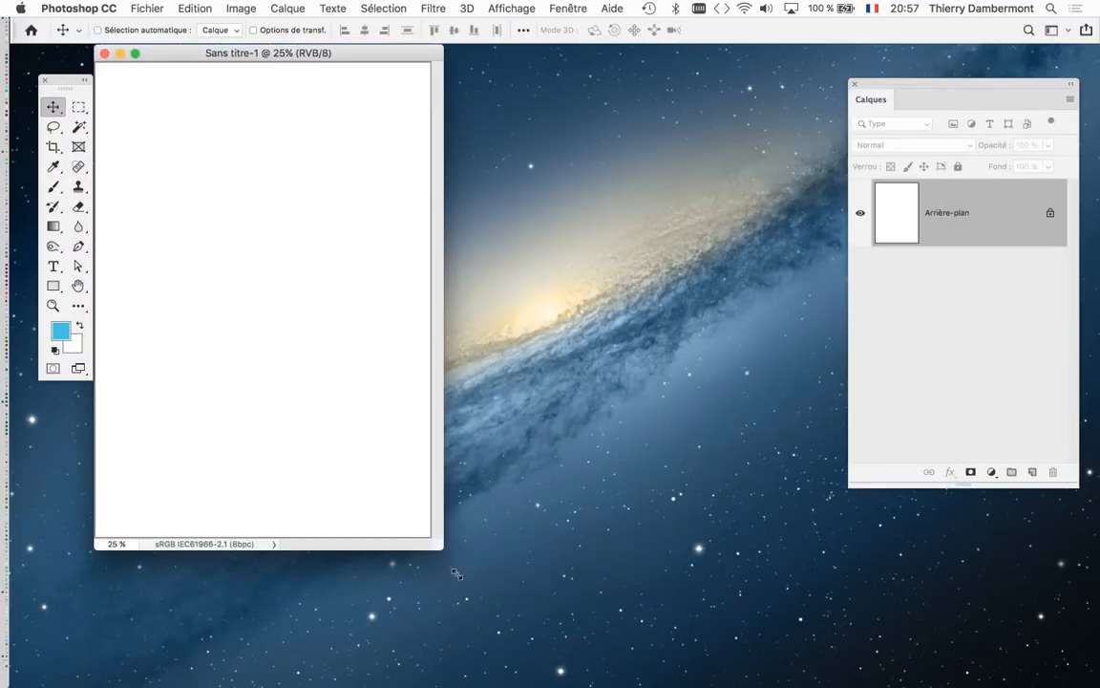
drag(427, 546, 500, 604)
click(155, 9)
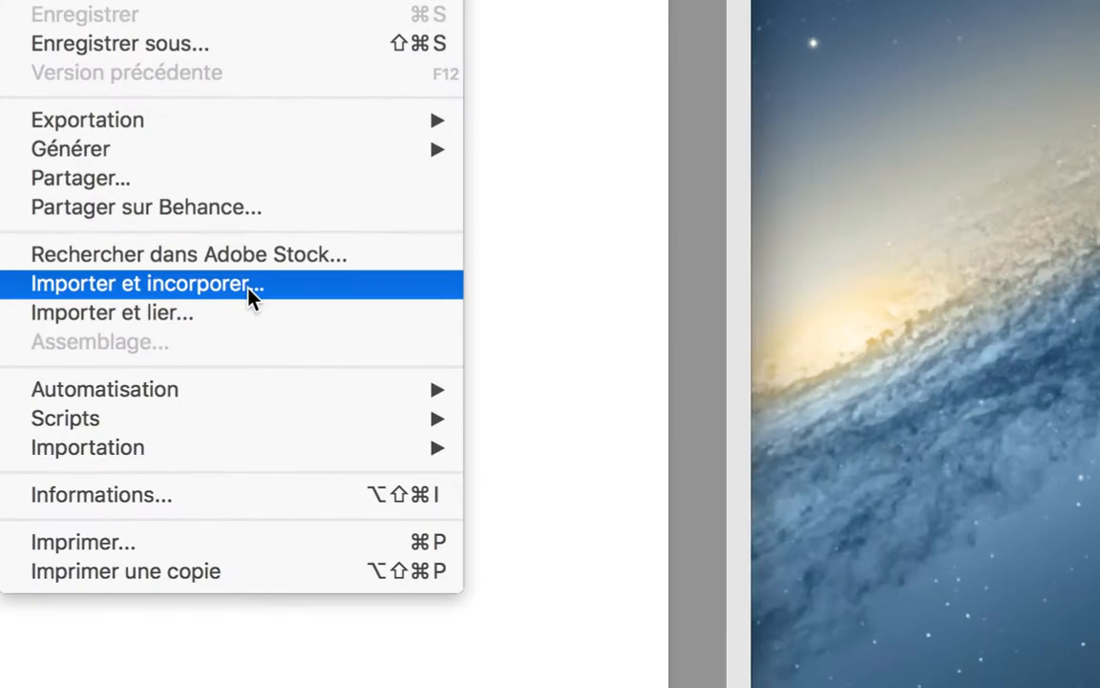
click(248, 288)
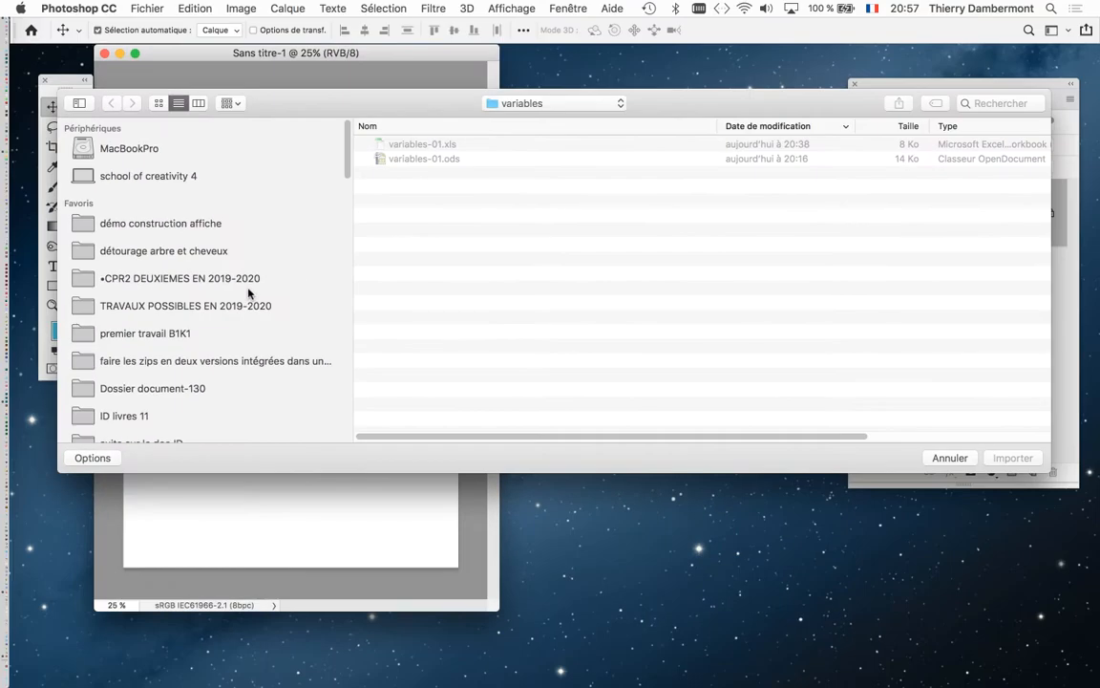
click(959, 463)
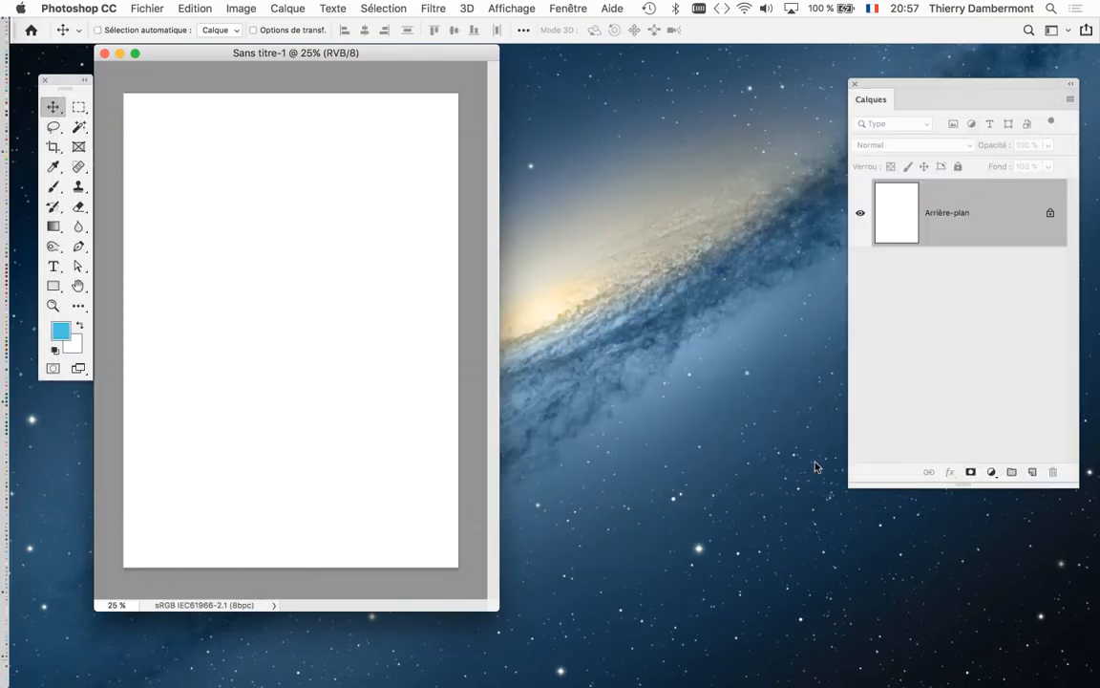
Step: Switch to the Finder and open all six images from the démo construction affiche folder in Photoshop
key(super+Tab)
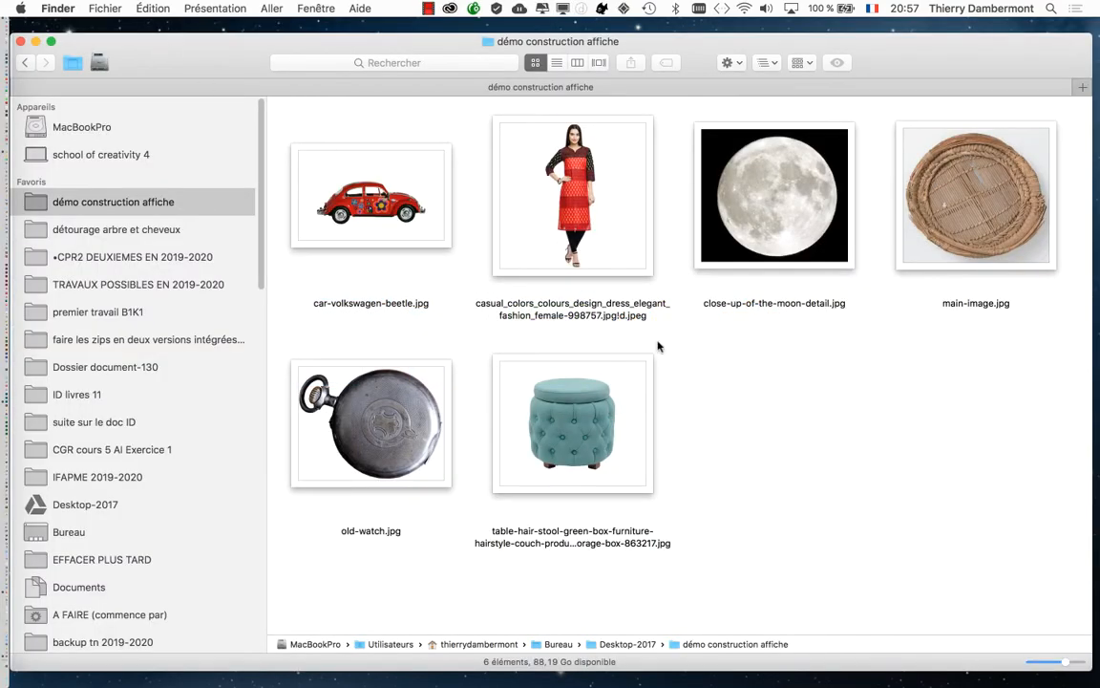
drag(1058, 505, 329, 170)
drag(182, 55, 570, 59)
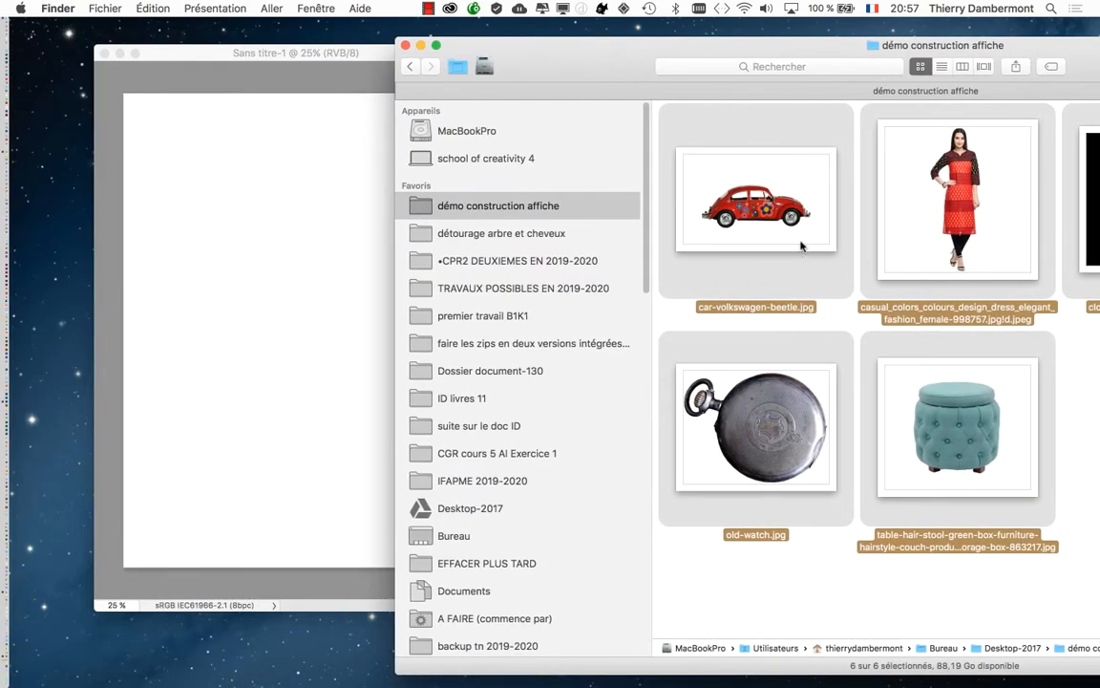
drag(789, 218, 38, 406)
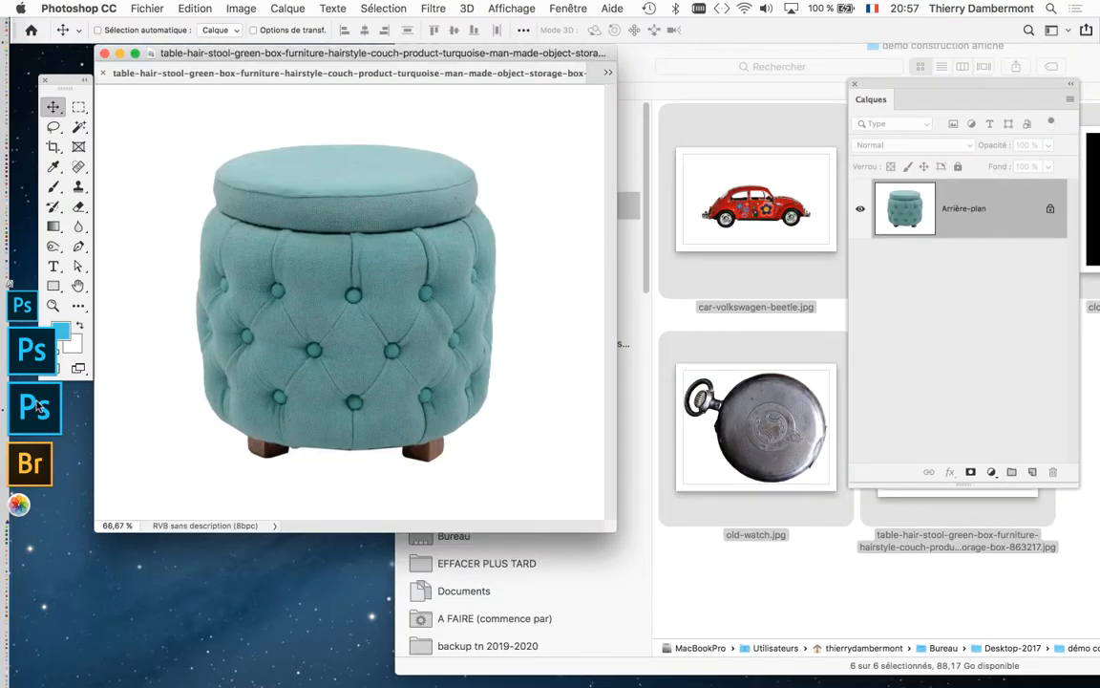
Step: Detach the blank Sans titre-1 document from the tabbed images into its own window, sized to show the full page
drag(268, 59, 618, 135)
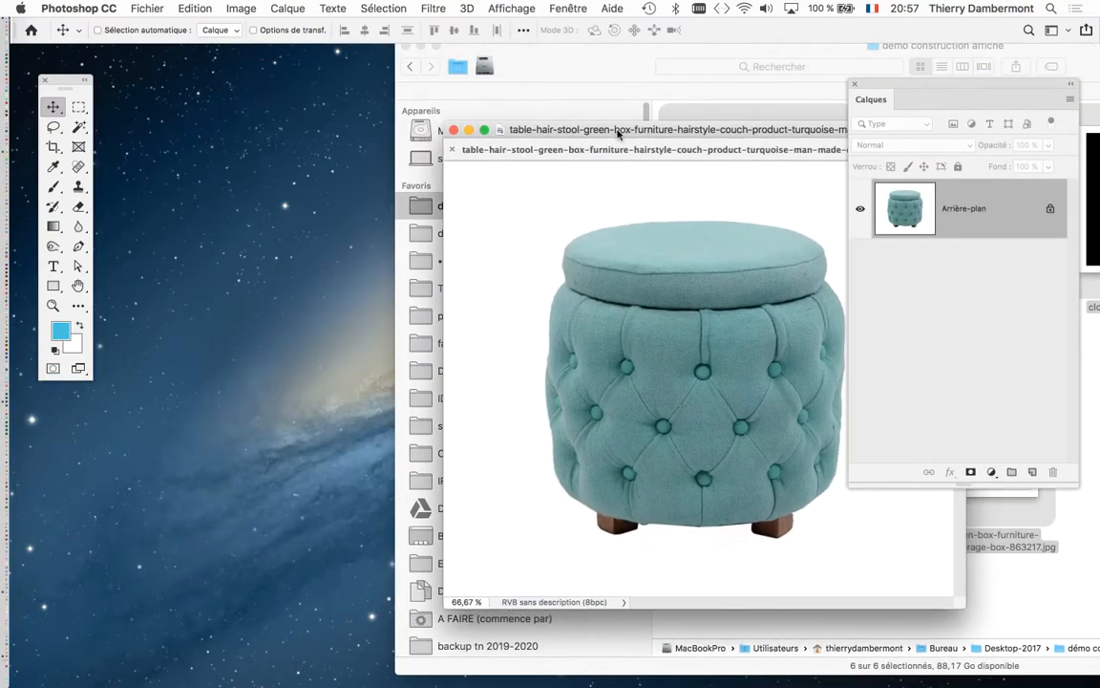
click(563, 8)
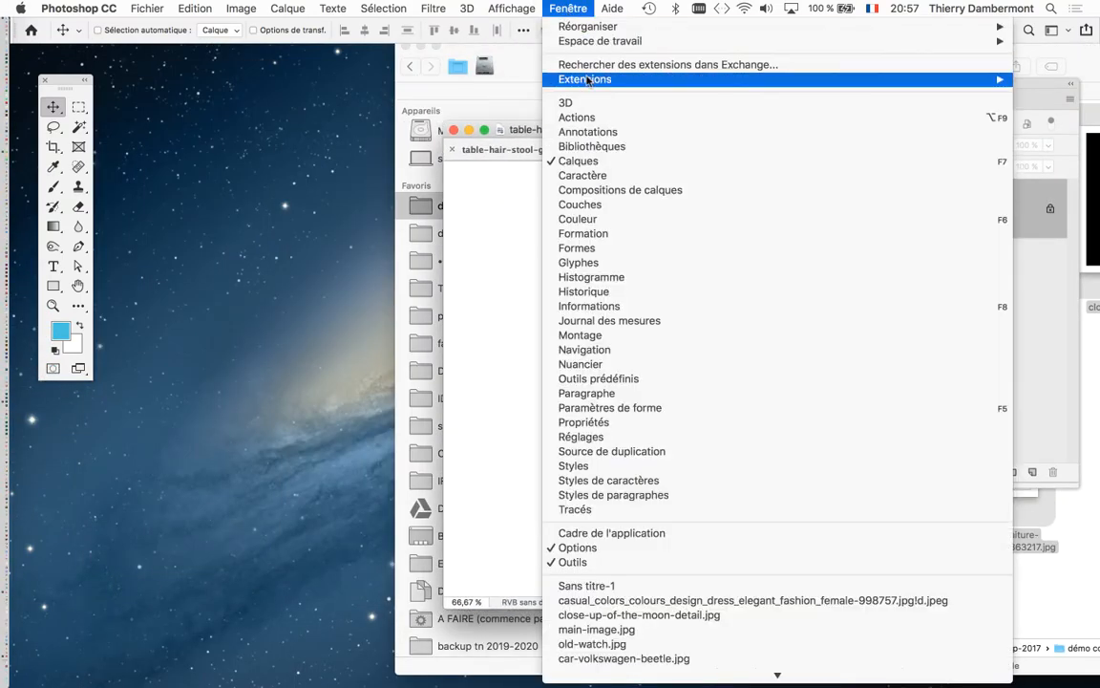
click(695, 586)
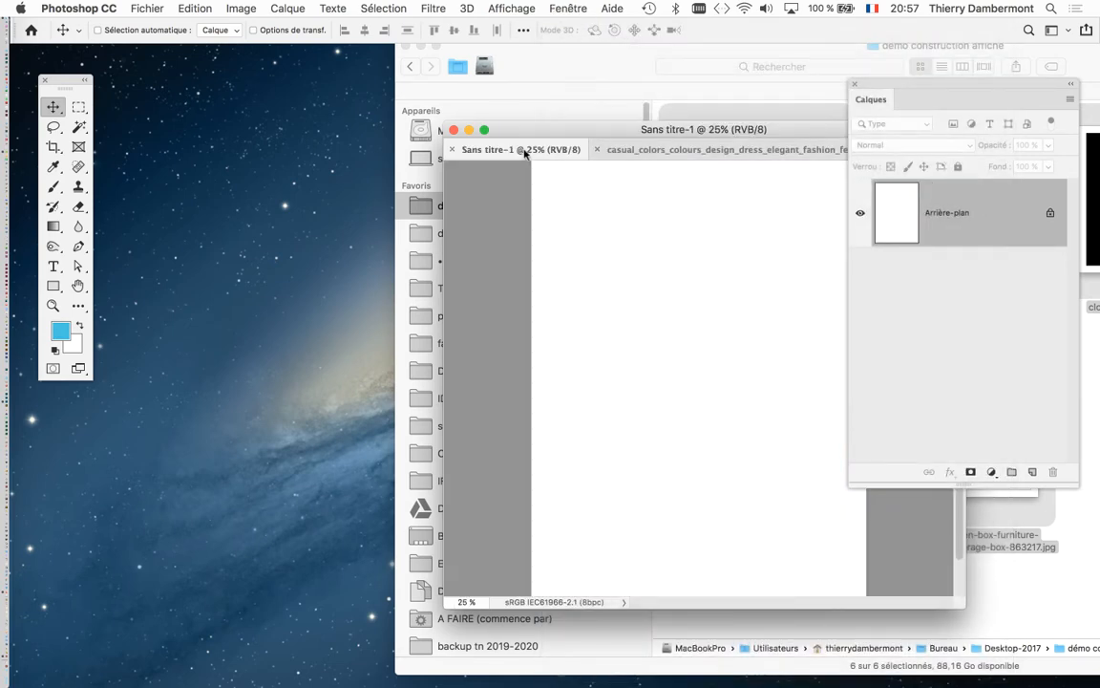
drag(250, 138, 195, 134)
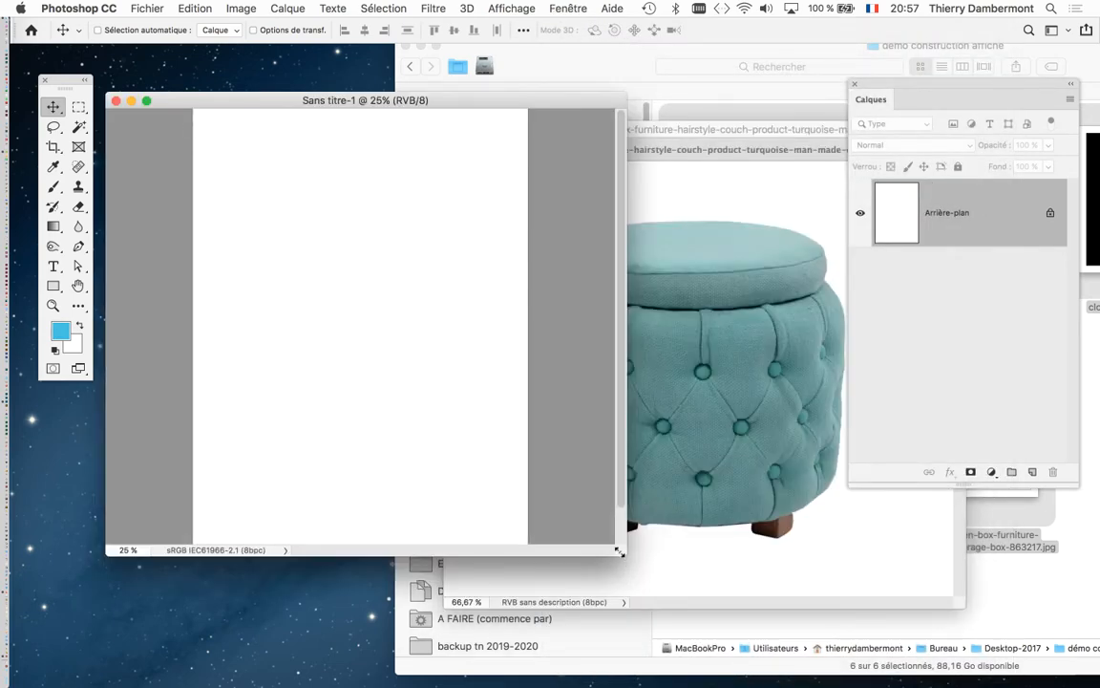
drag(619, 552, 475, 636)
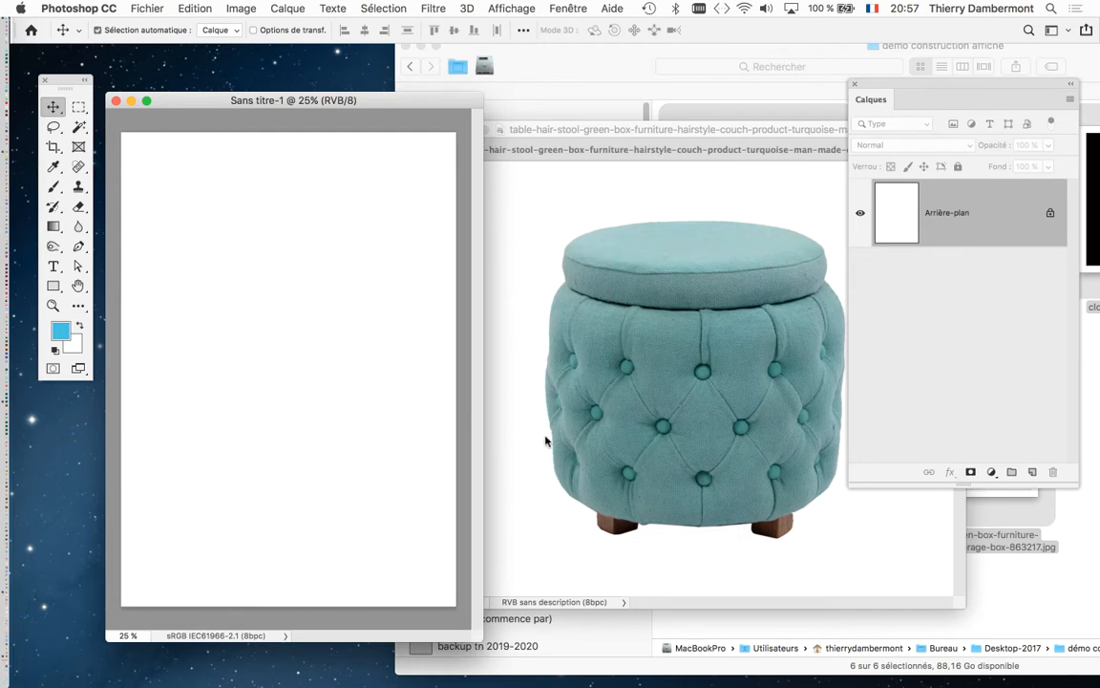
Step: Arrange the blank document and the stool image side by side, hiding the other applications and the Layers panel
key(alt+super+h)
drag(356, 98, 417, 61)
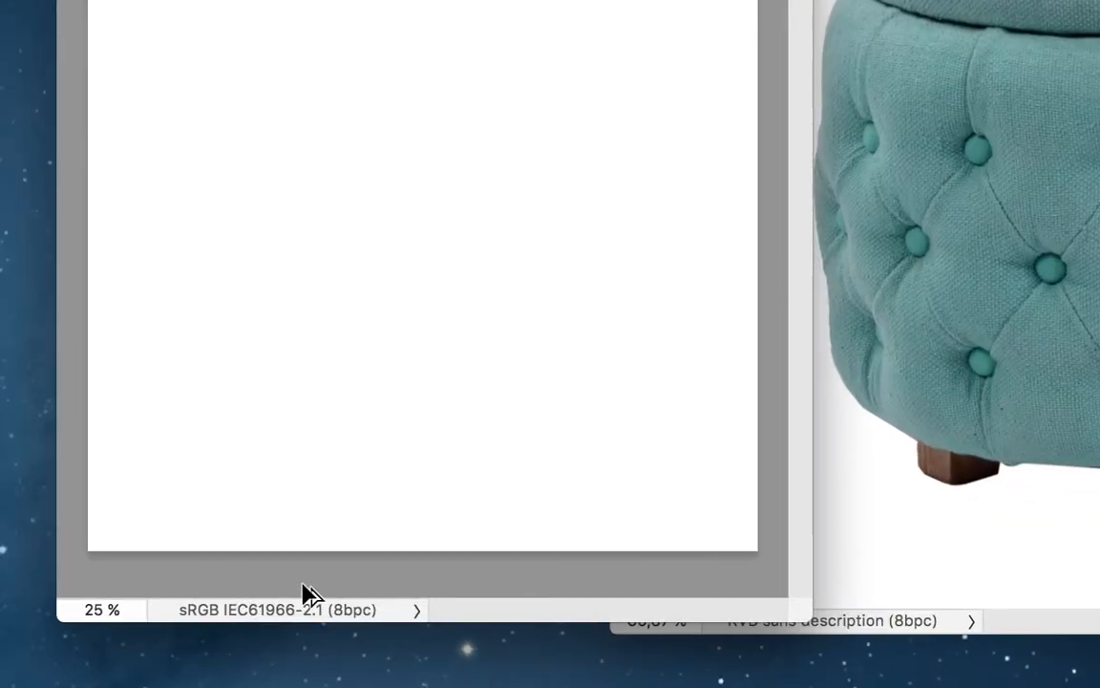
click(271, 596)
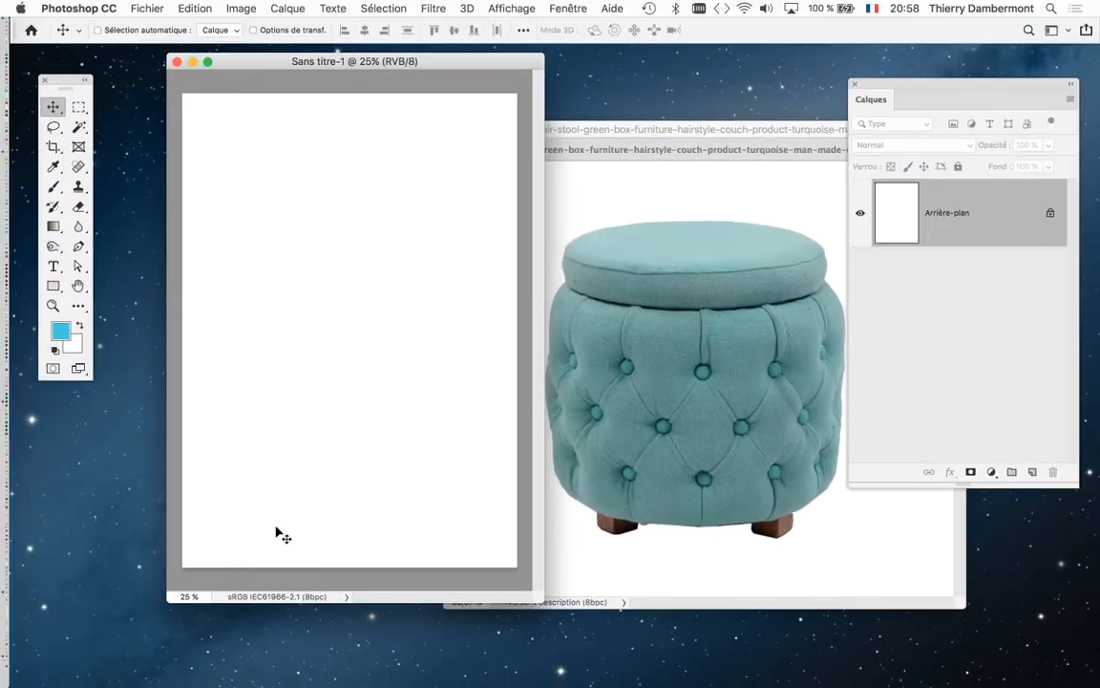
click(649, 144)
click(856, 86)
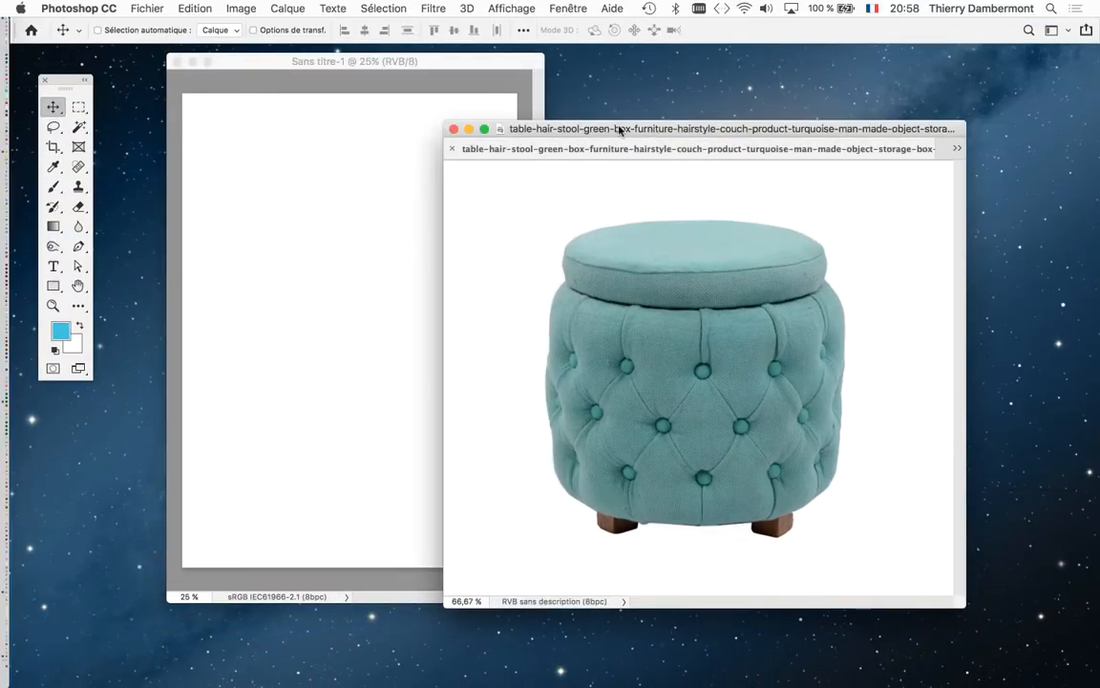
drag(620, 128, 761, 96)
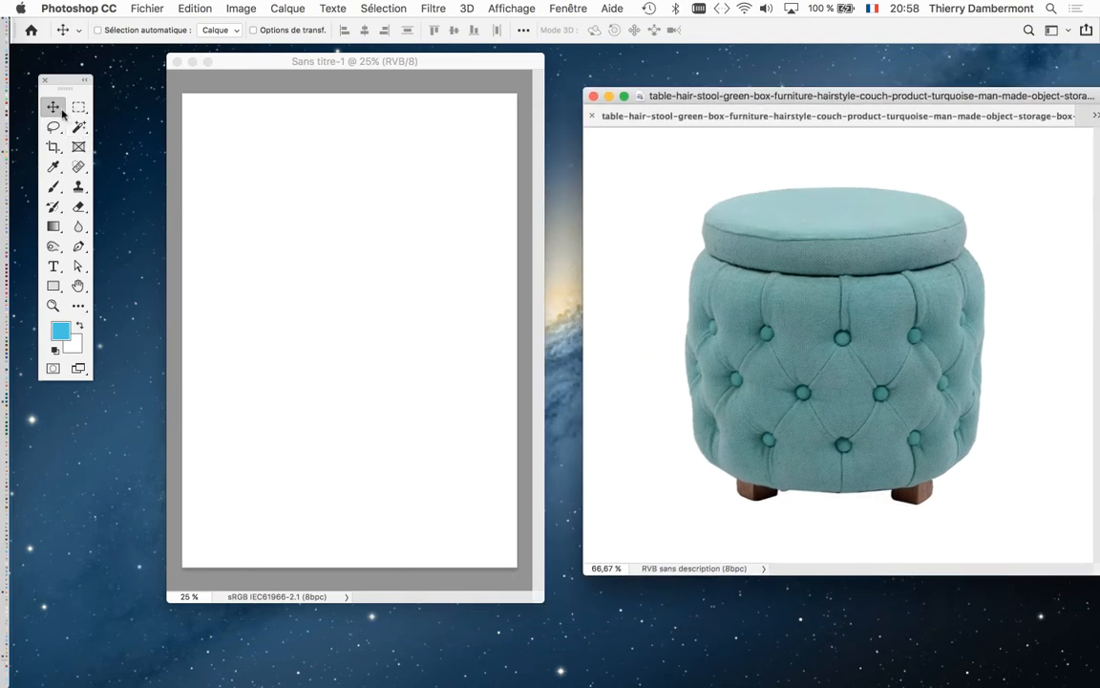
Step: Select the turquoise stool by picking its white background with the Magic Wand and inverting the selection
click(77, 131)
click(100, 128)
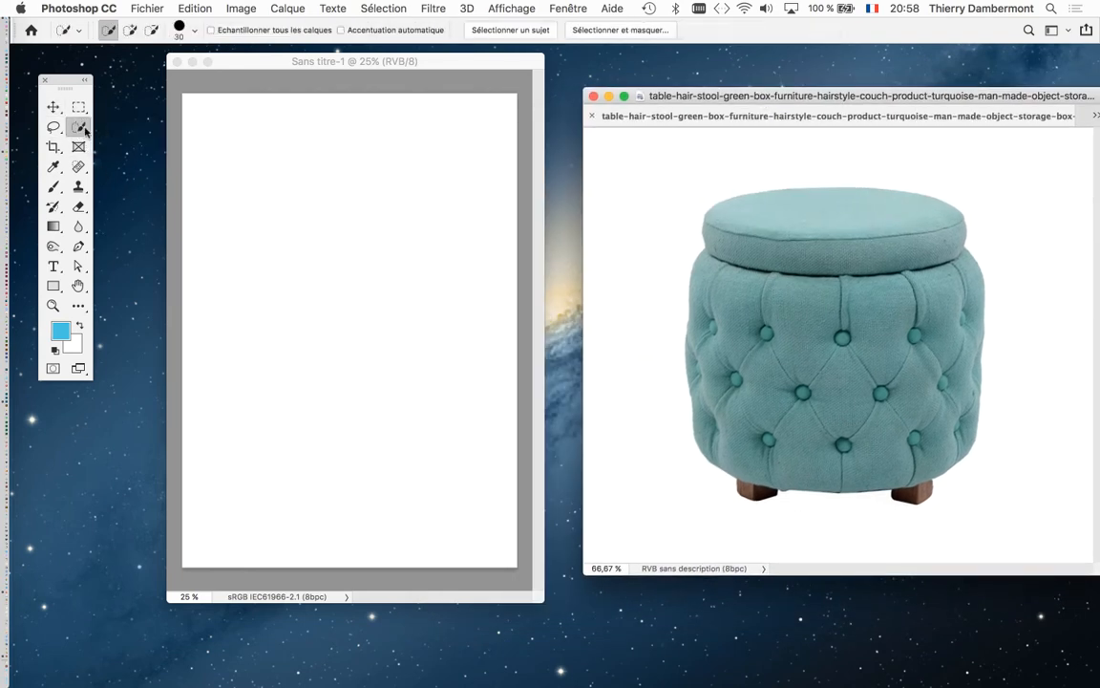
click(81, 131)
click(152, 139)
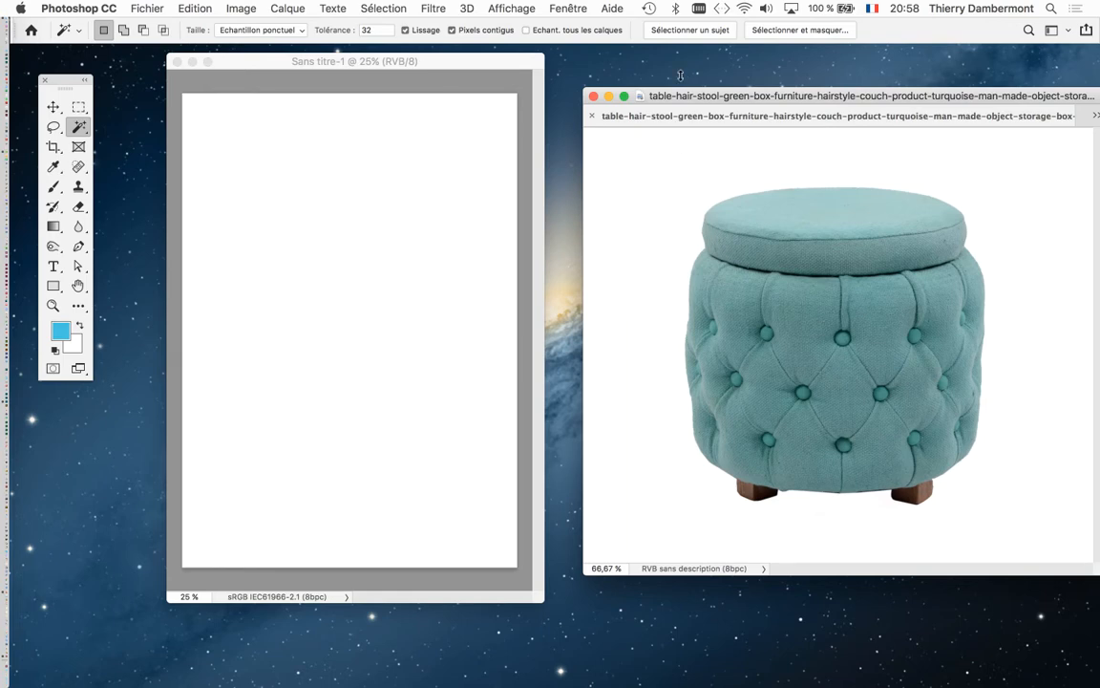
drag(684, 97, 628, 95)
scroll(884, 437, down, 2)
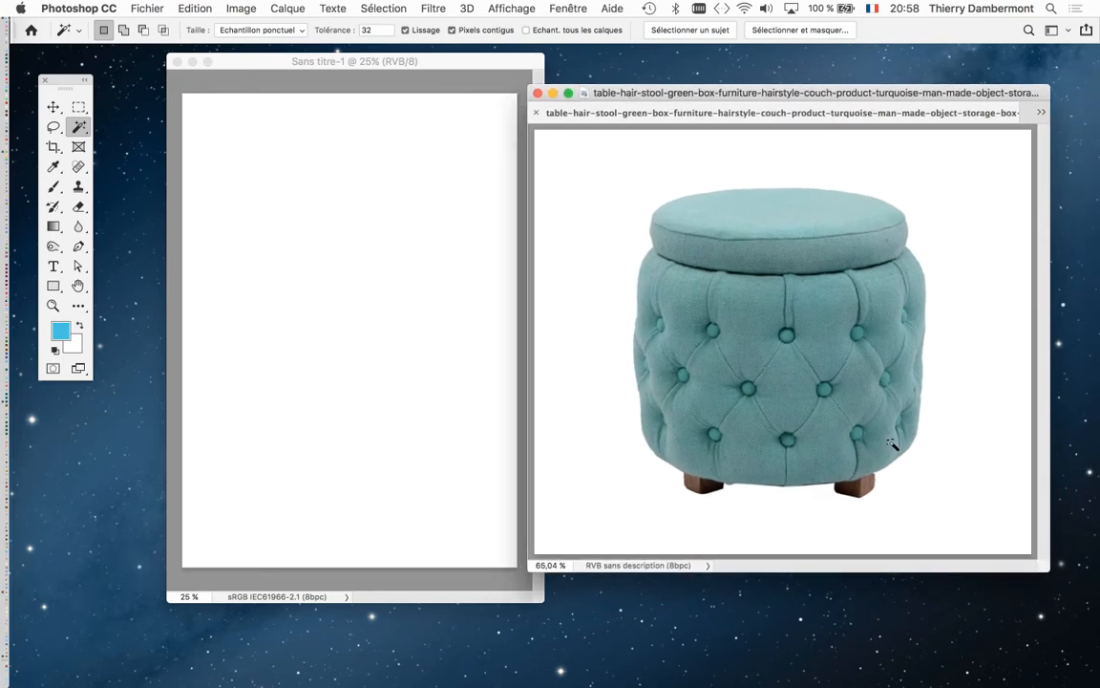
click(631, 197)
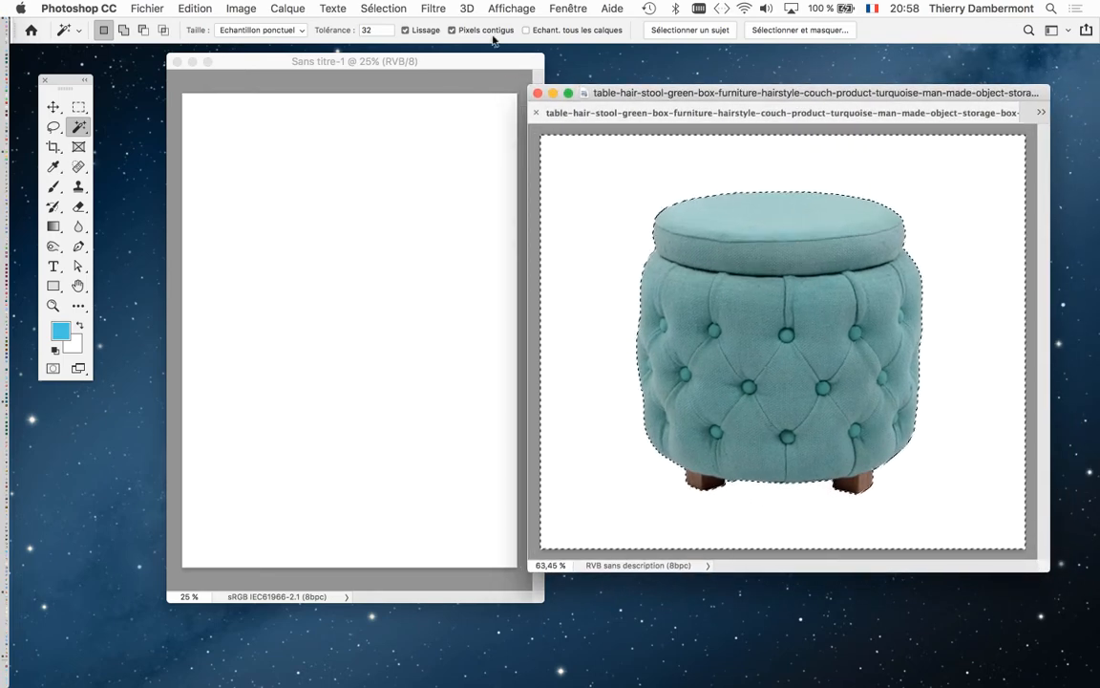
click(383, 8)
click(412, 70)
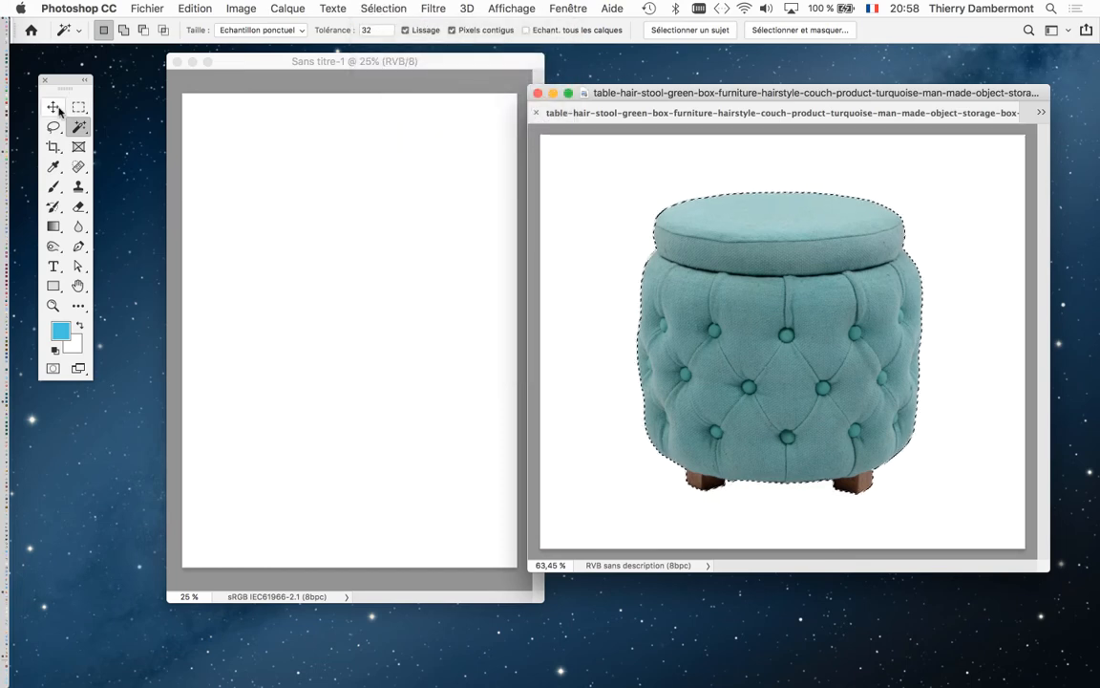
Step: Copy the selected stool into the upper part of the blank document with the Move tool
click(53, 106)
drag(760, 255, 302, 256)
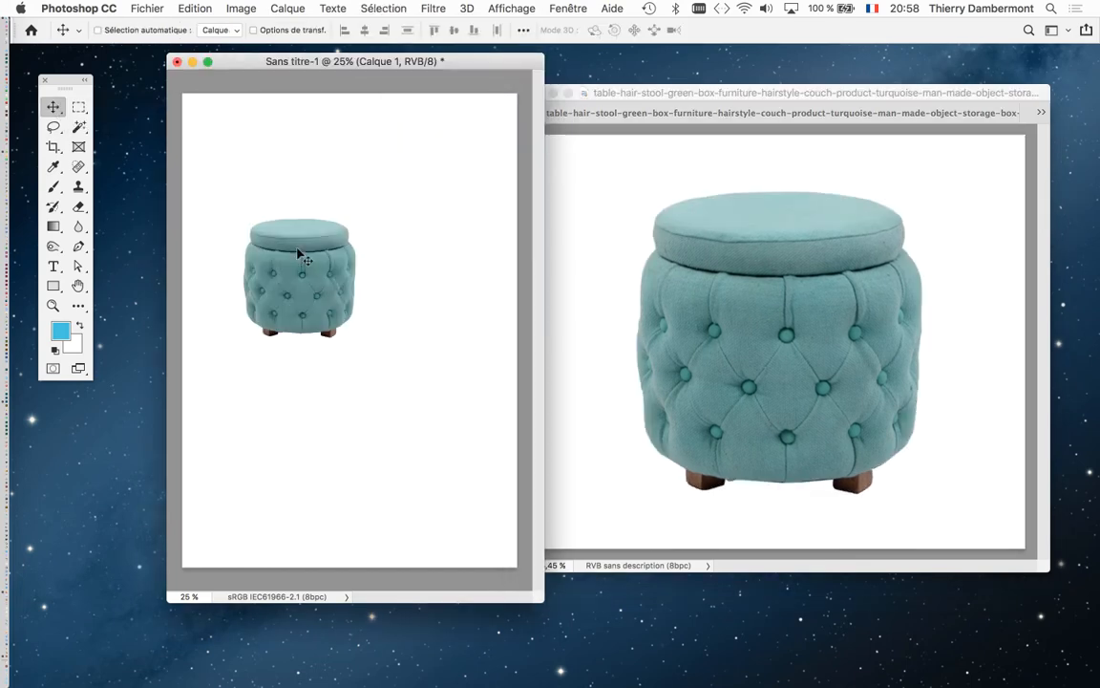
Step: Select the white background around the woman in the red dress with the Magic Wand, including the gap inside her bent arm
click(697, 95)
key(ctrl+Tab)
key(ctrl+Tab)
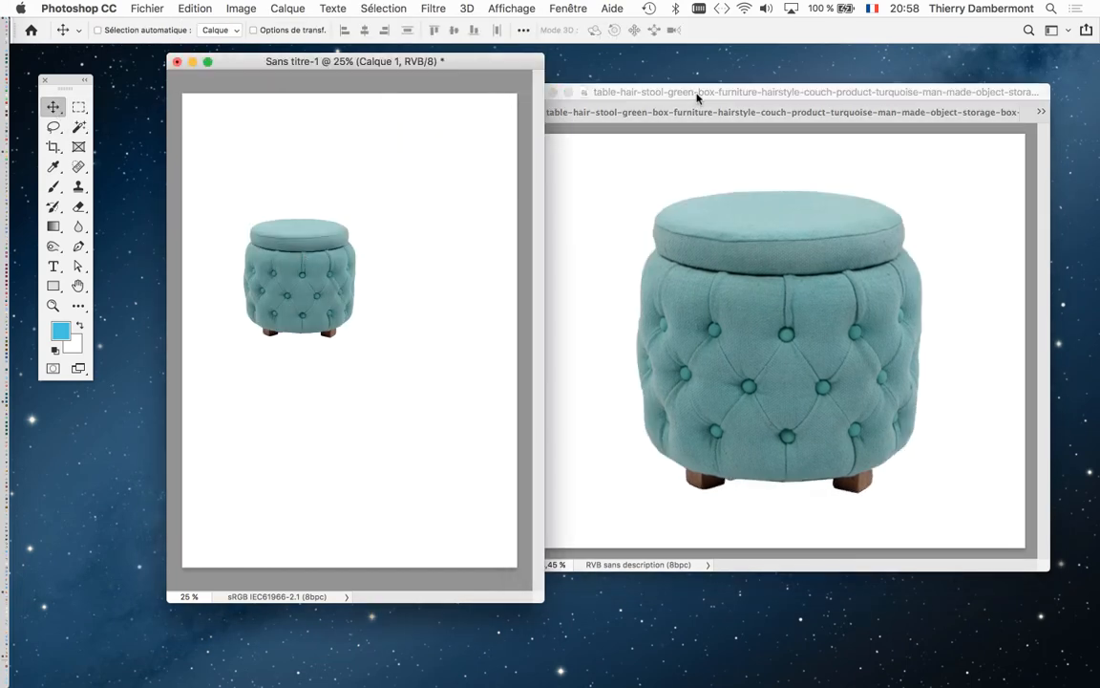
drag(78, 126, 144, 135)
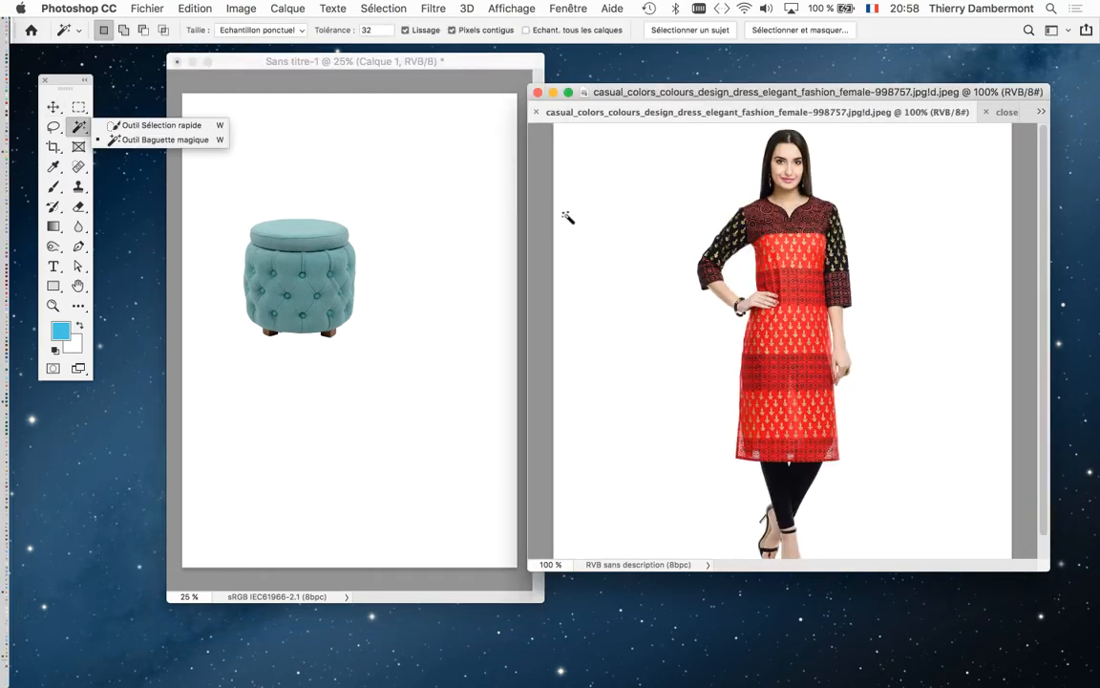
click(674, 208)
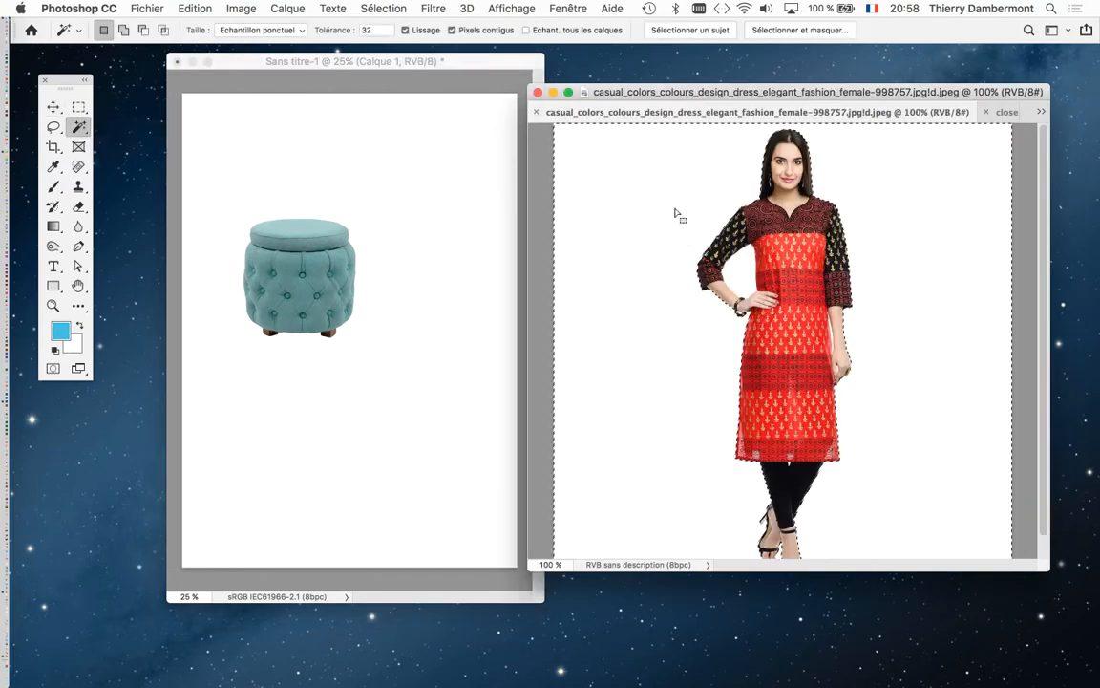
shift+click(739, 276)
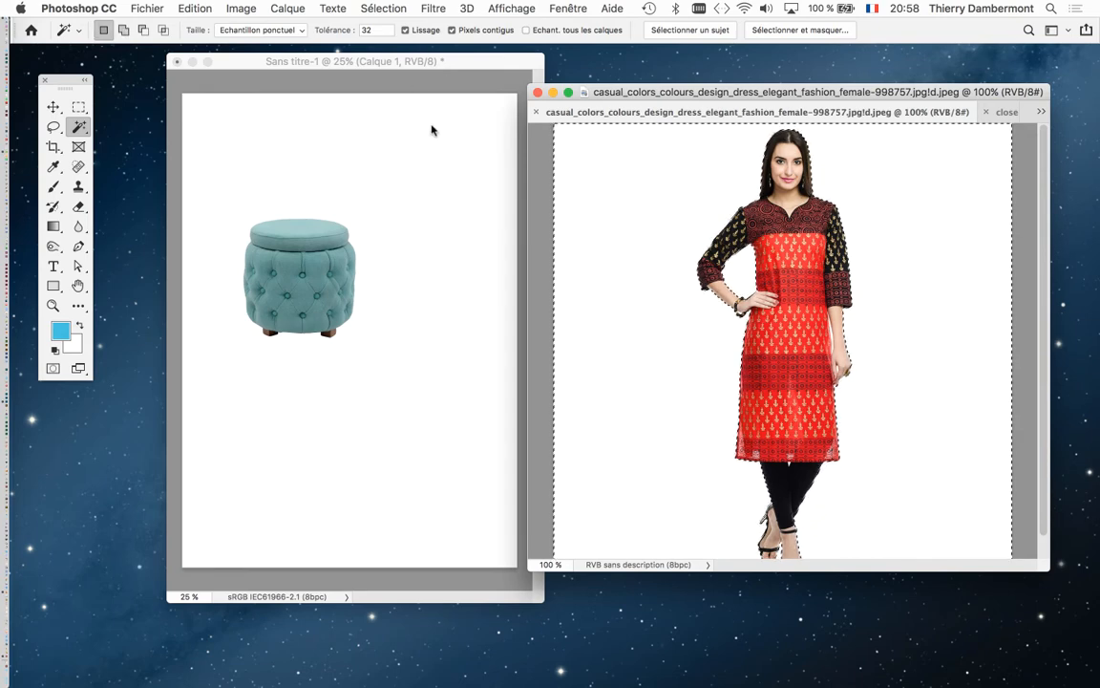
scroll(835, 336, up, 10)
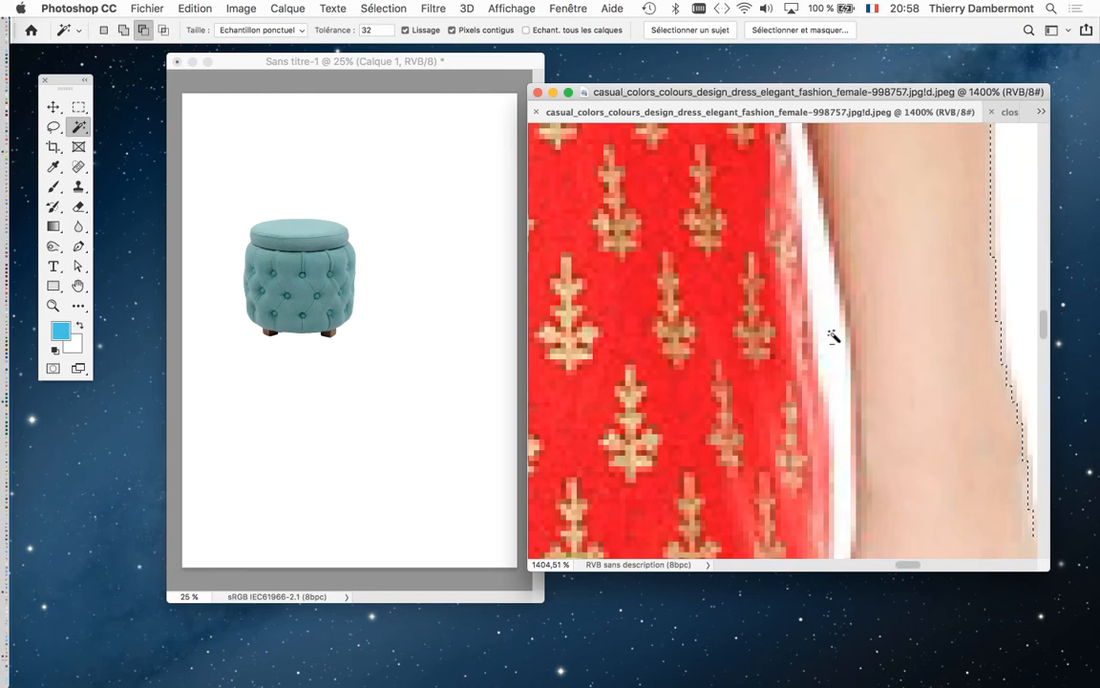
scroll(835, 341, down, 10)
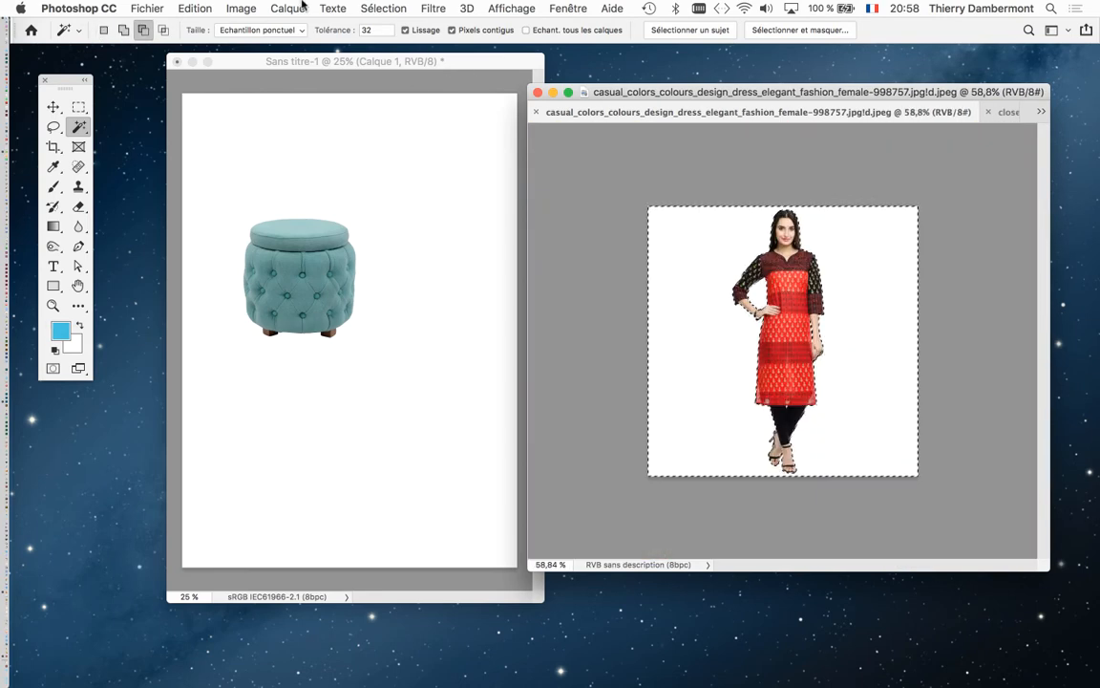
Step: Invert the selection to the woman and copy her into the poster document, beside the stool
click(376, 13)
click(393, 70)
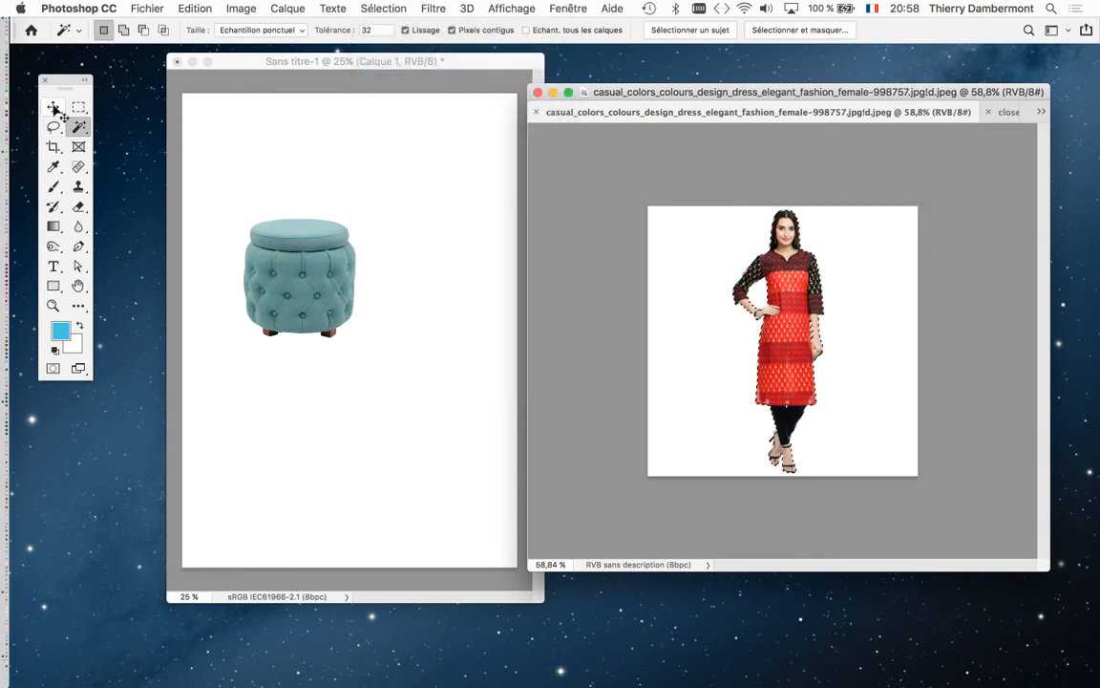
key(v)
drag(783, 278, 430, 362)
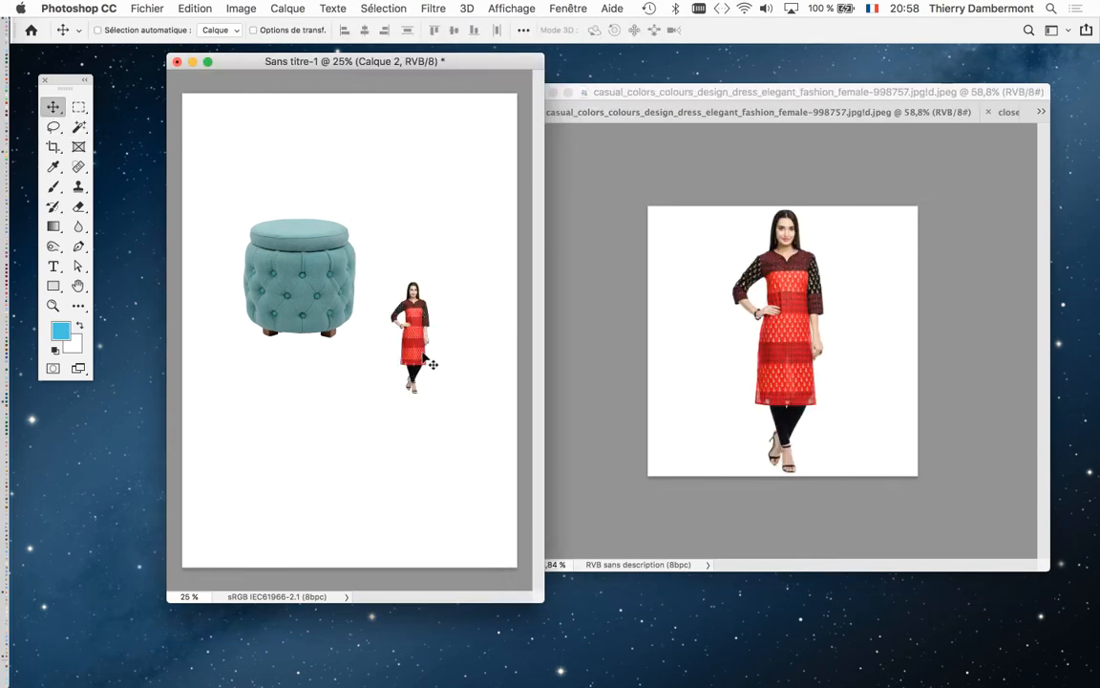
Step: Isolate the moon by selecting its black background with the Magic Wand and inverting, and copy it into the lower part of the poster
click(717, 93)
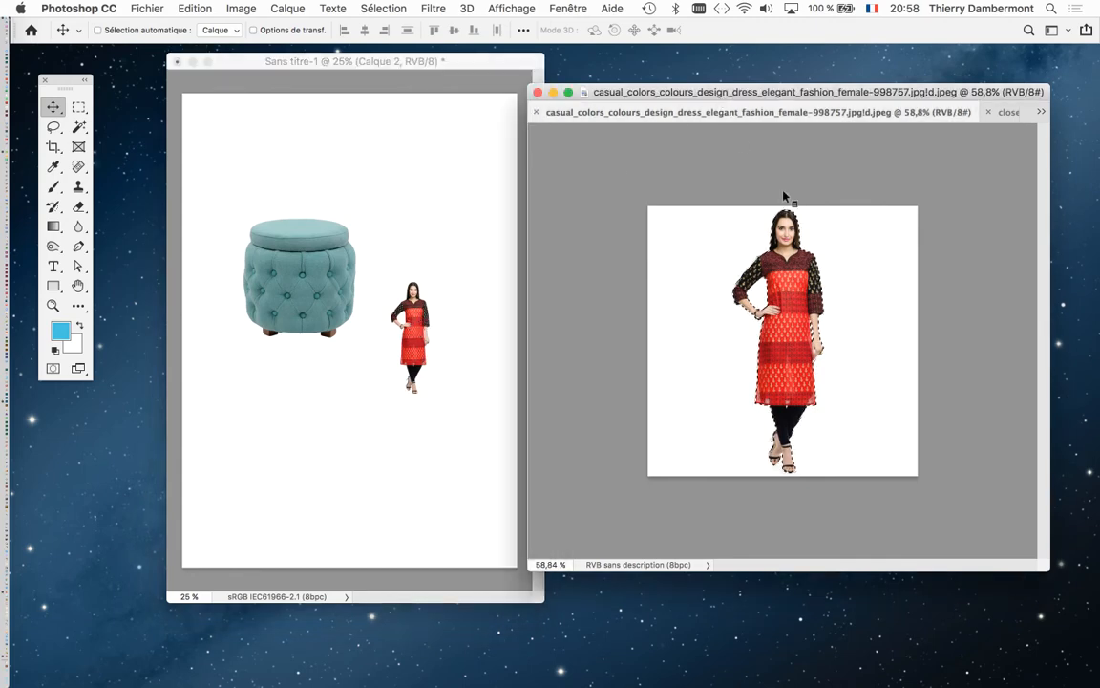
key(ctrl+Tab)
key(super+0)
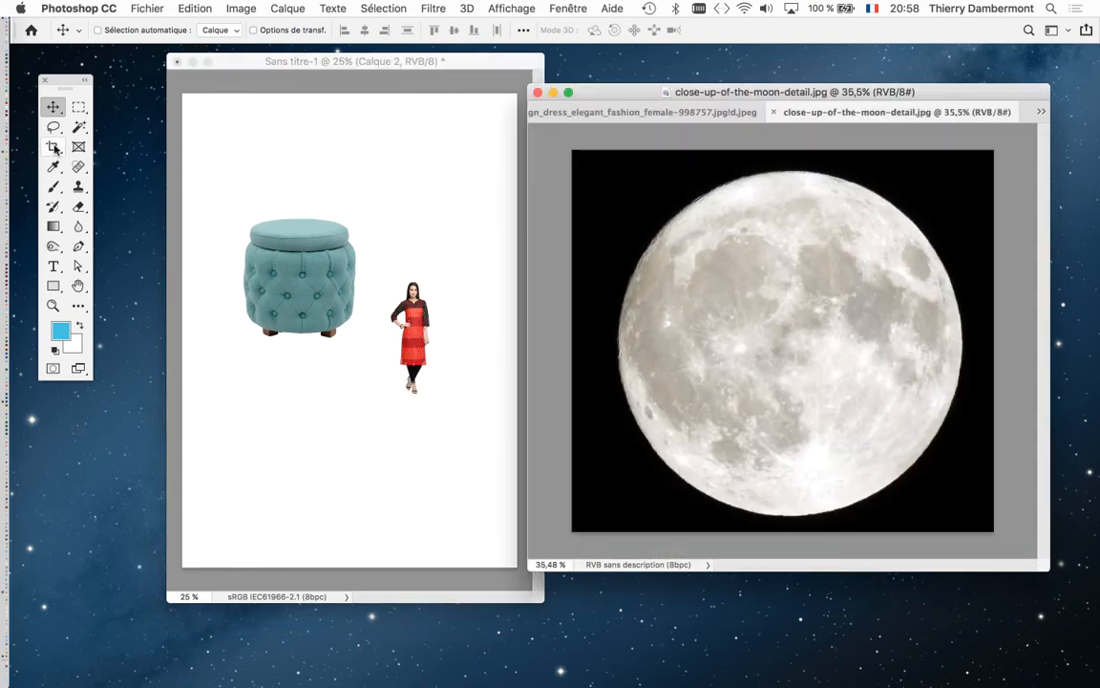
click(78, 126)
click(592, 172)
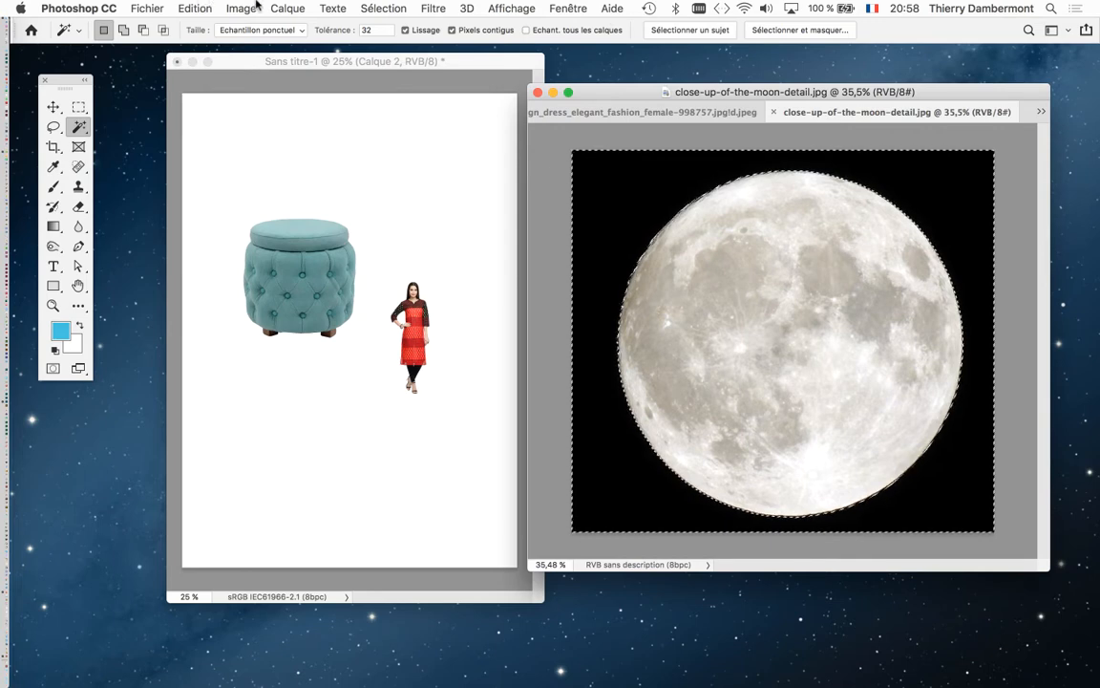
click(383, 8)
click(391, 67)
key(v)
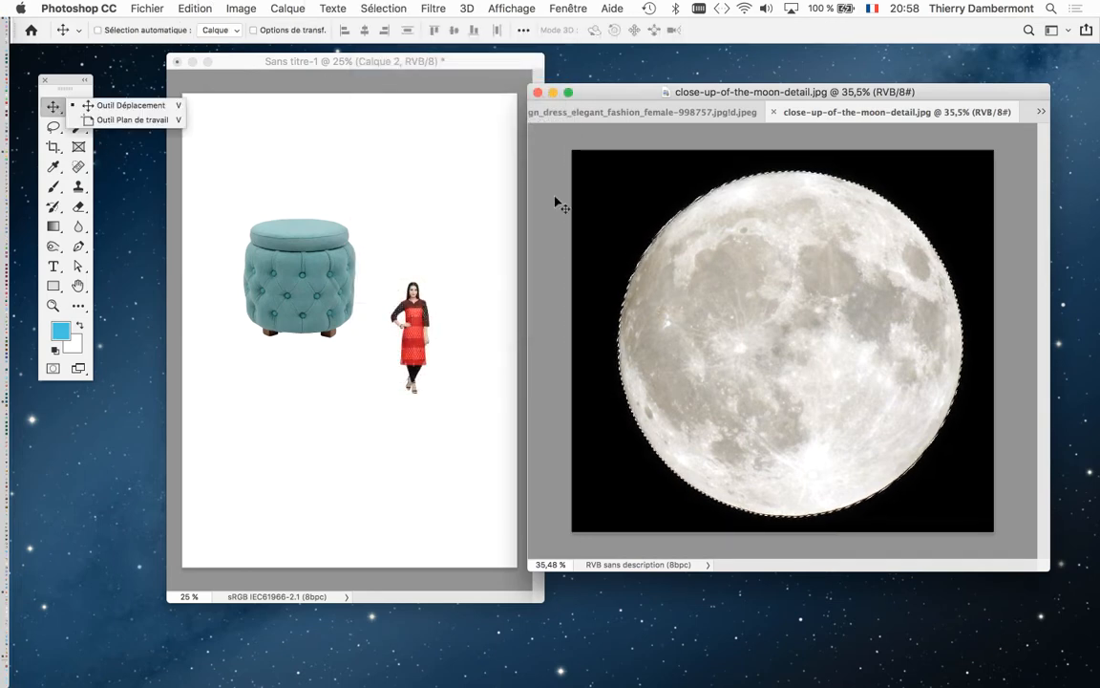
drag(764, 305, 320, 422)
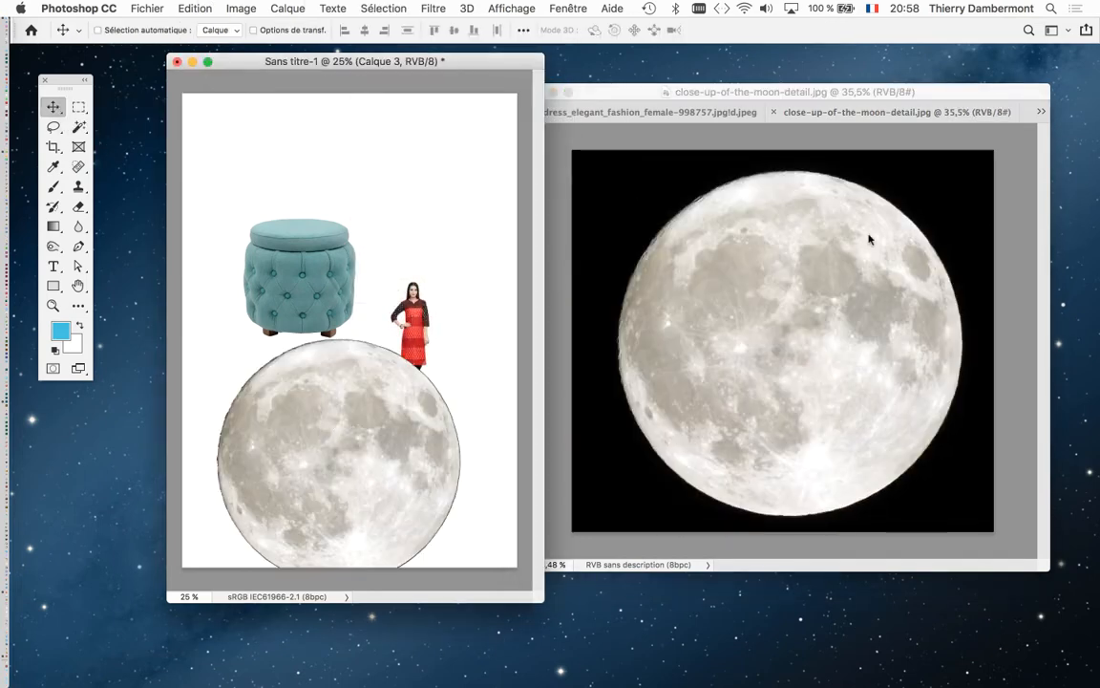
Step: Isolate the woven basket in main-image.jpg from its pale background with the Magic Wand and copy it over the stool's edge in the poster
click(823, 93)
key(ctrl+Tab)
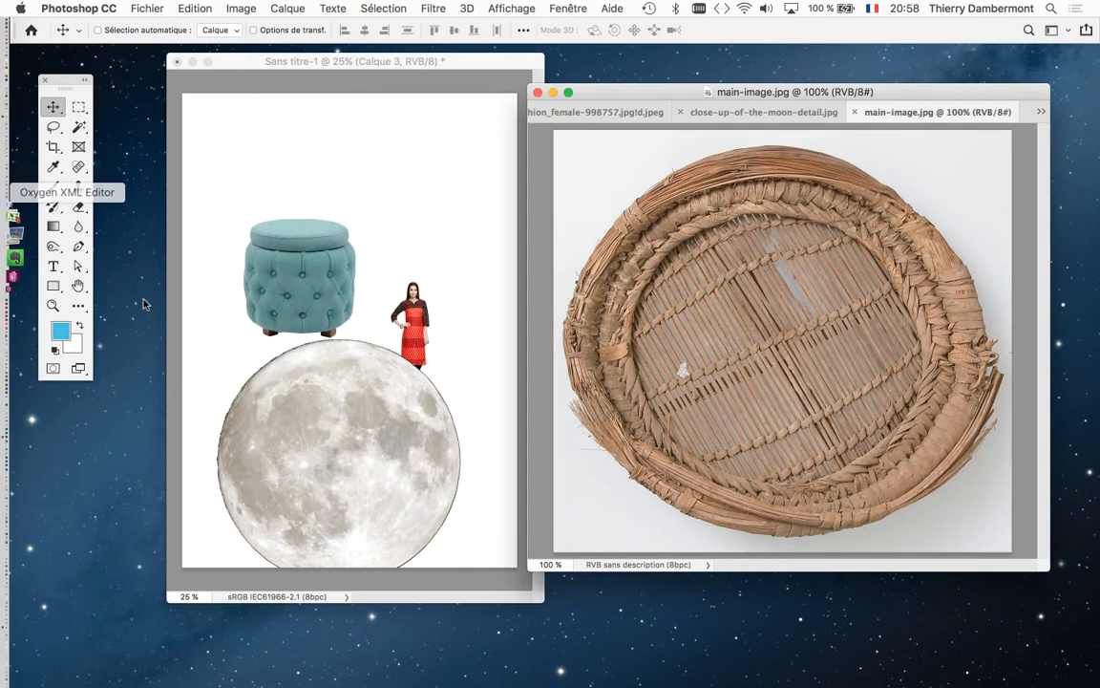
drag(78, 126, 143, 139)
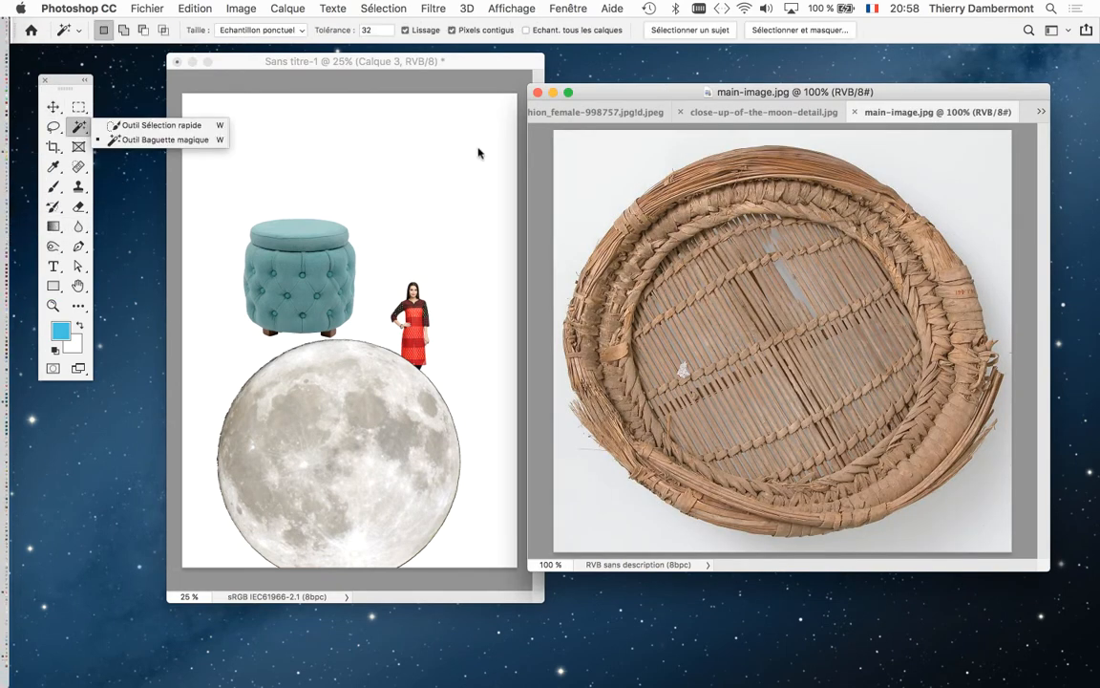
click(640, 168)
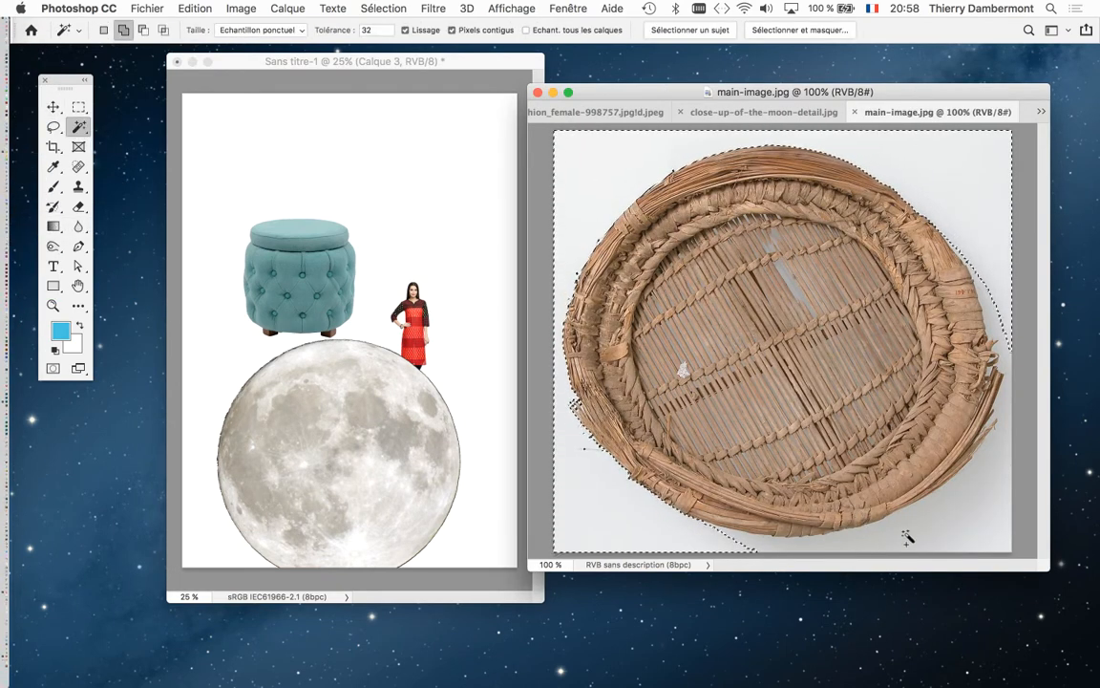
click(1006, 547)
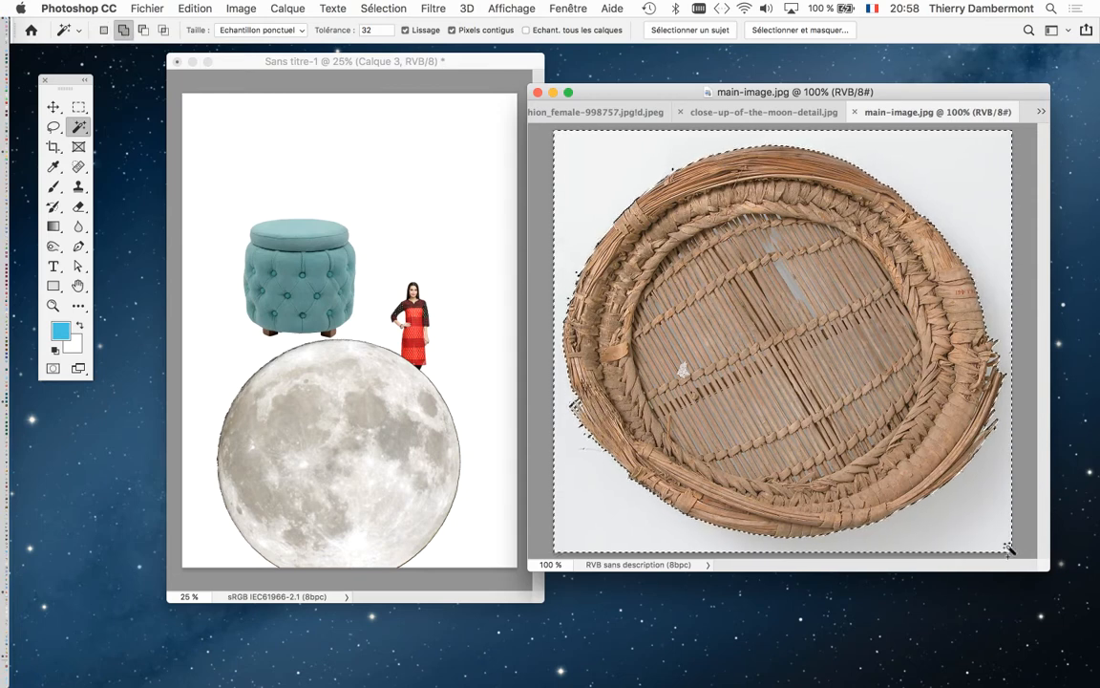
click(383, 8)
click(382, 70)
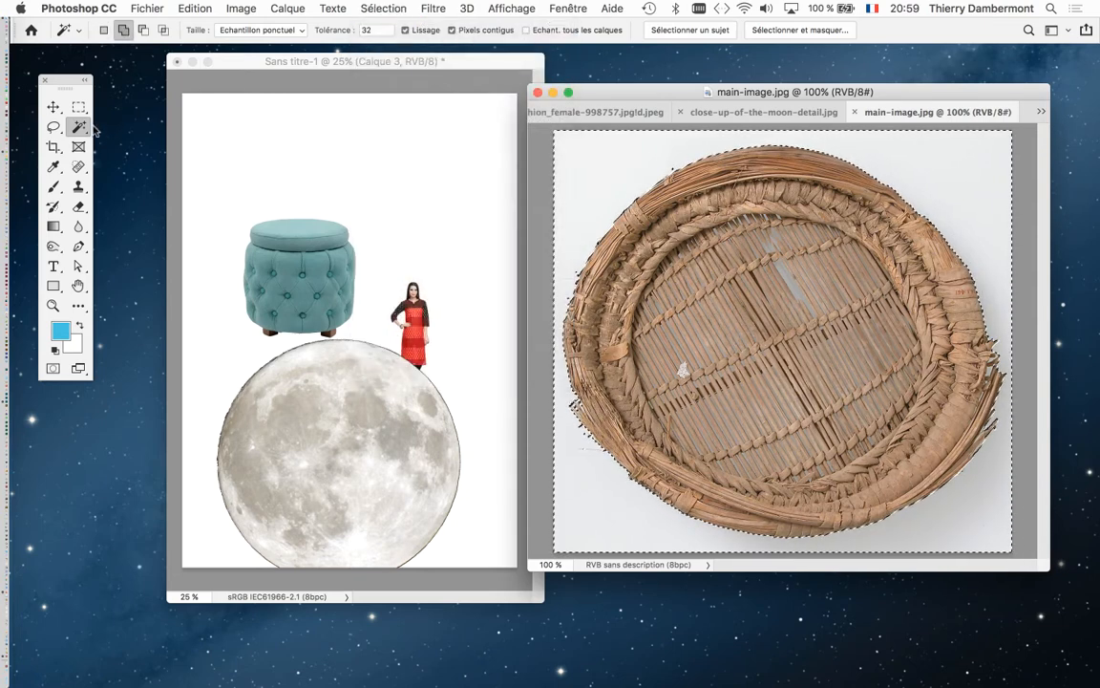
click(53, 106)
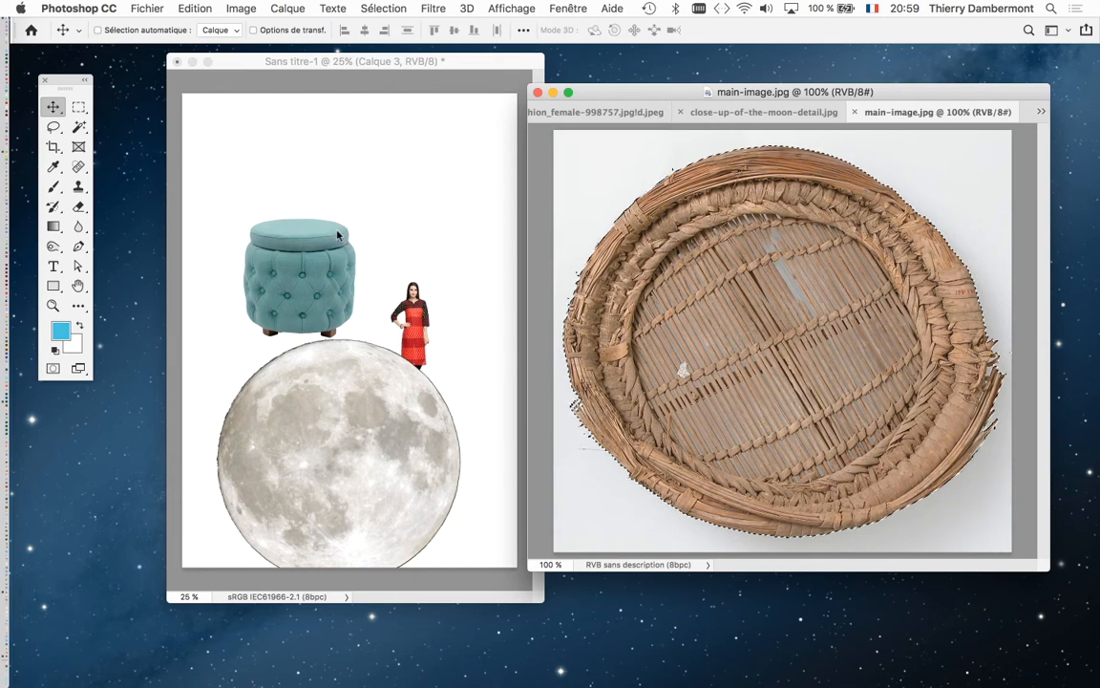
drag(568, 396, 366, 281)
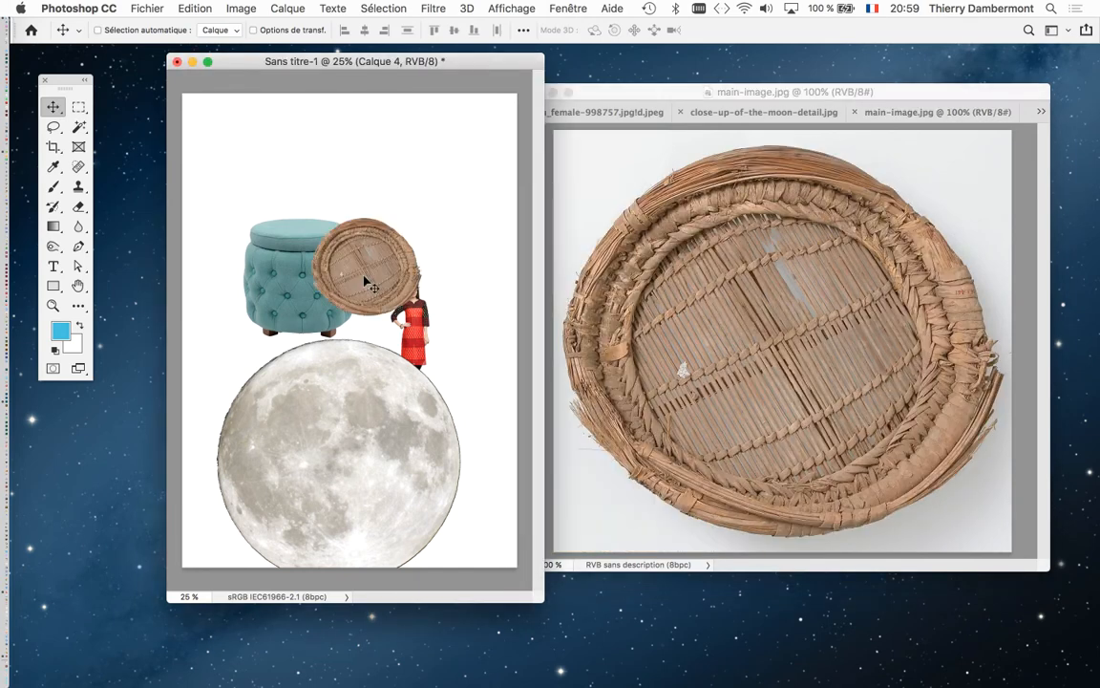
Step: Isolate the pocket watch in old-watch.jpg from its white background with the Magic Wand and copy it above the basket in the poster
click(682, 93)
key(ctrl+Tab)
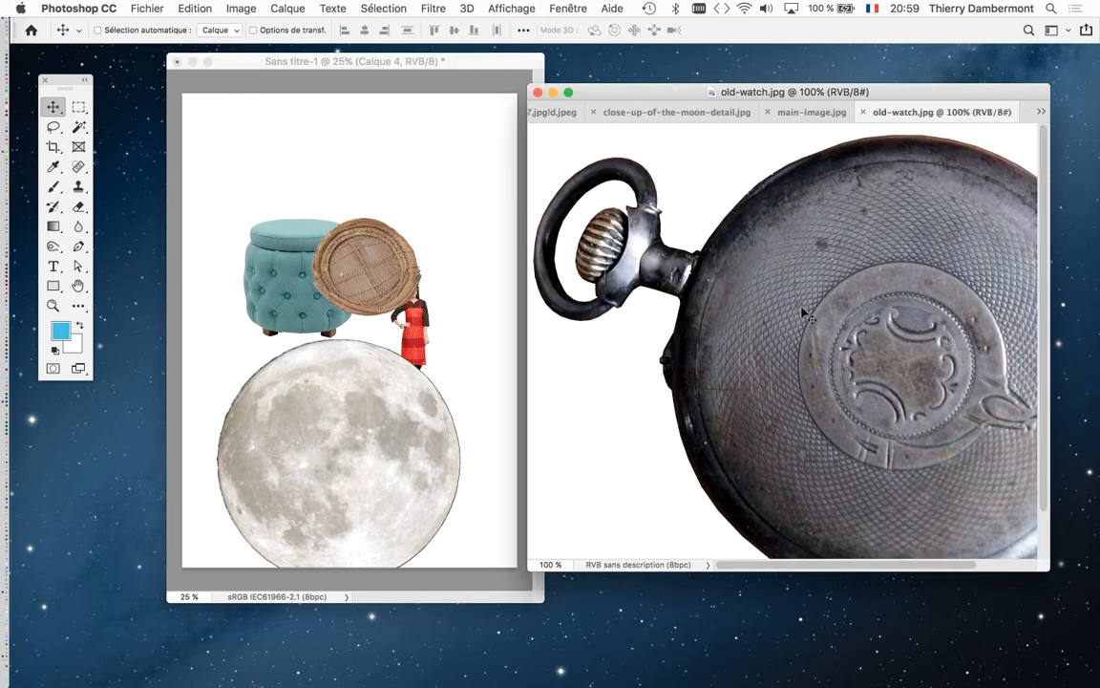
scroll(823, 395, down, 3)
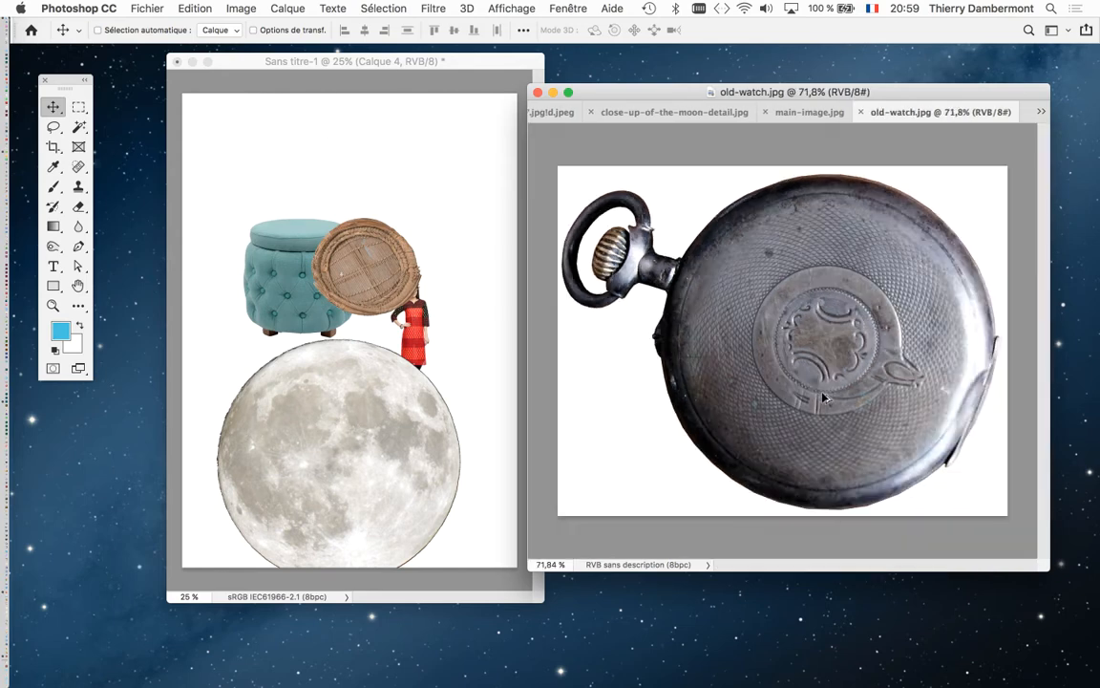
click(83, 127)
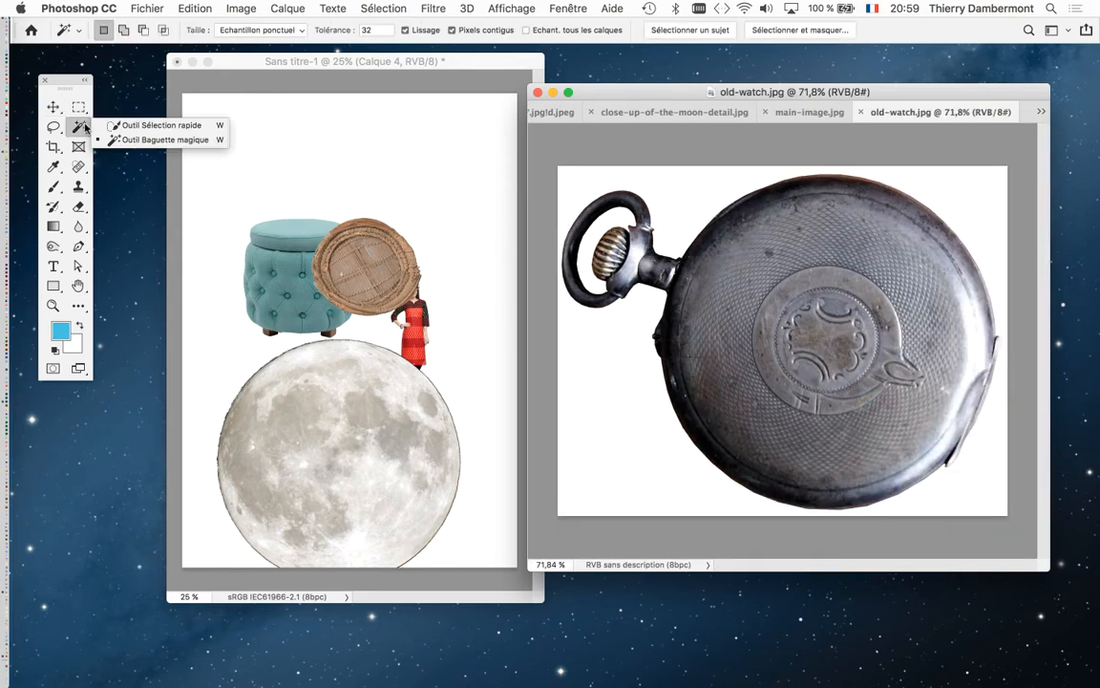
click(696, 189)
click(382, 8)
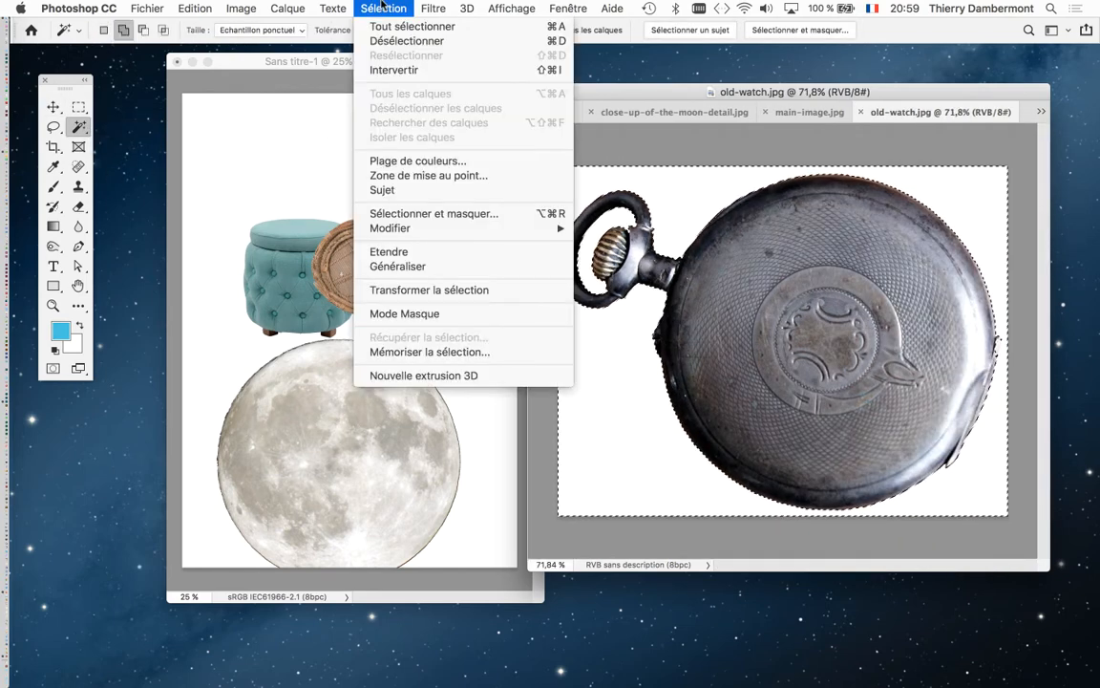
click(391, 70)
click(53, 107)
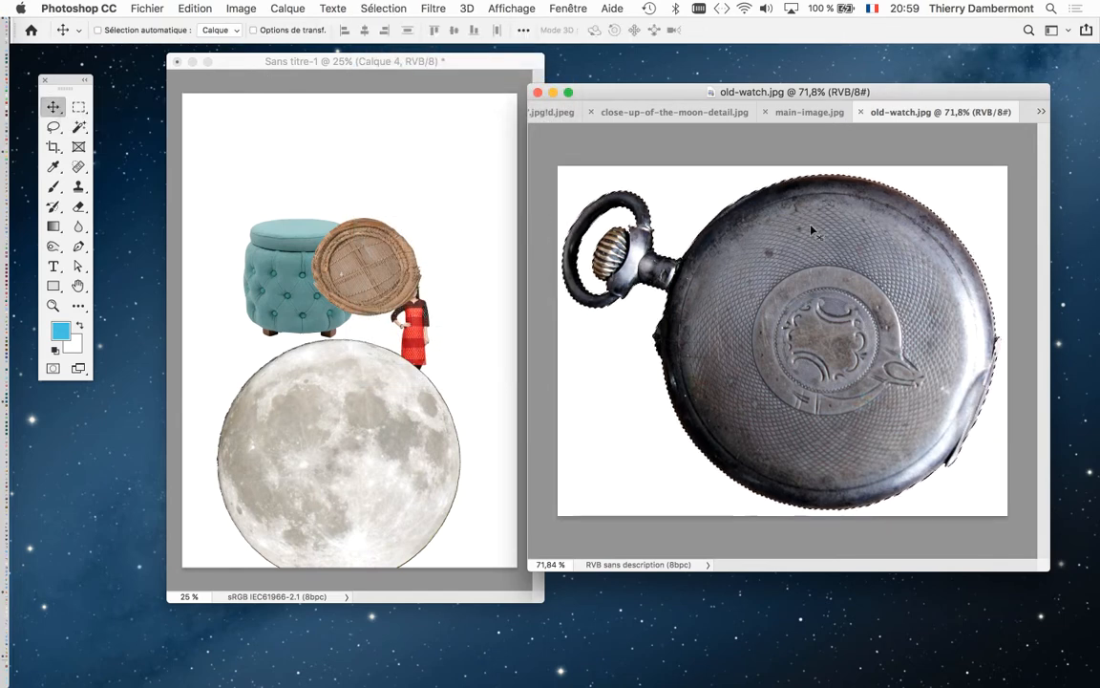
drag(821, 251, 368, 189)
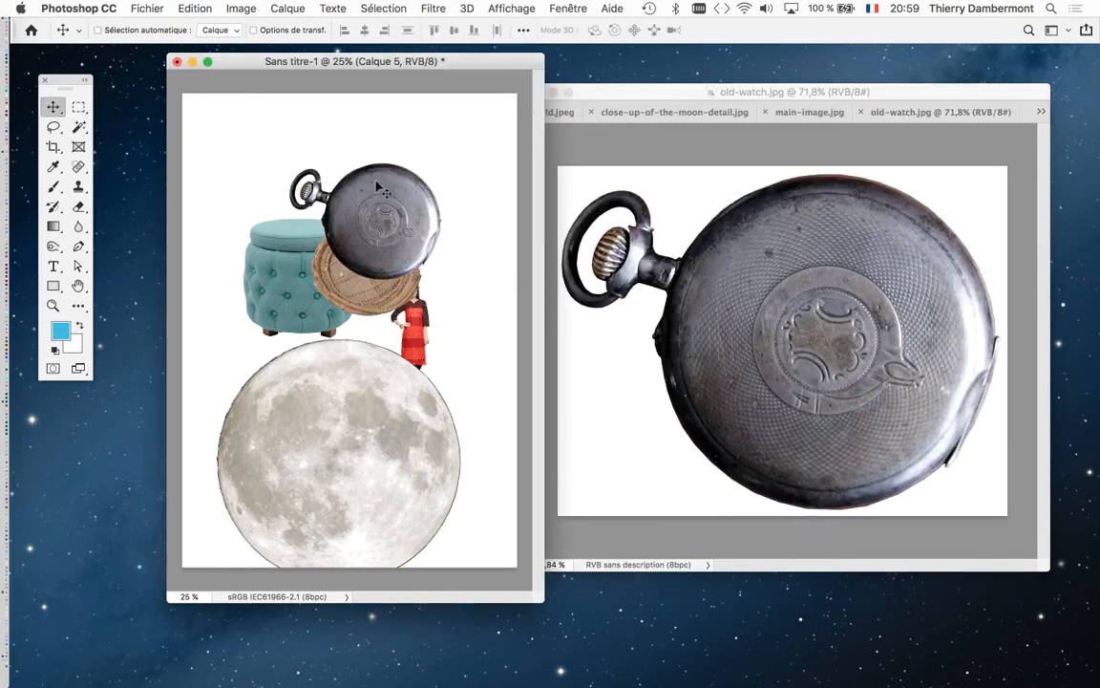
Step: Select the white background of the red Volkswagen Beetle image with the Magic Wand, adding the areas seen through the car windows
click(710, 93)
key(ctrl+Tab)
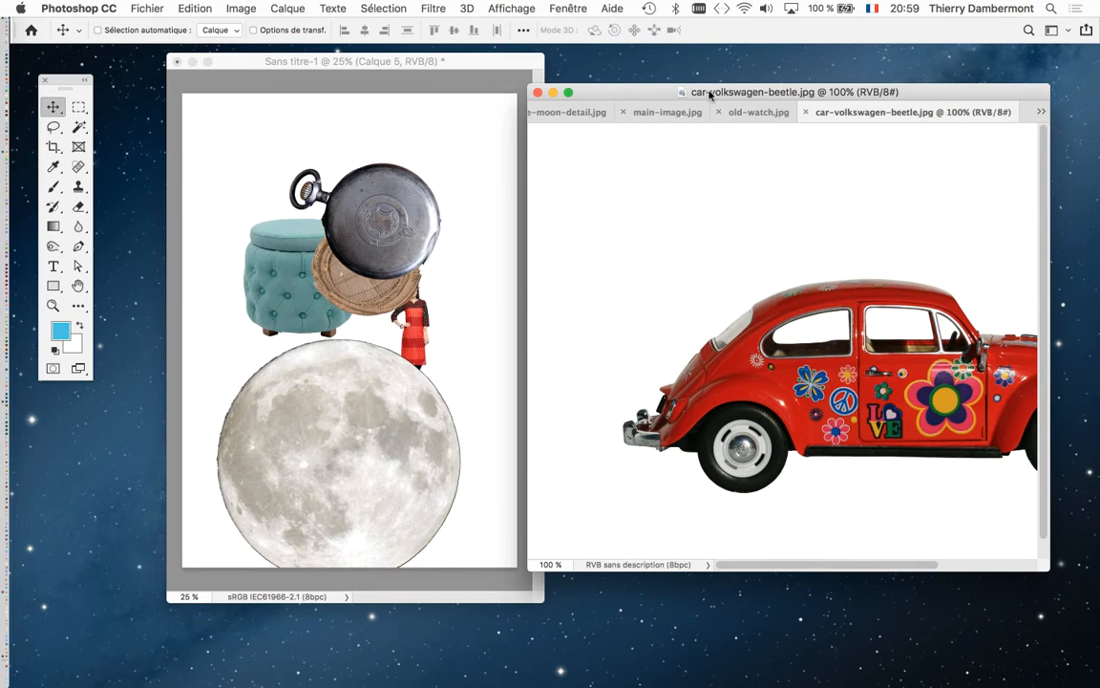
click(78, 127)
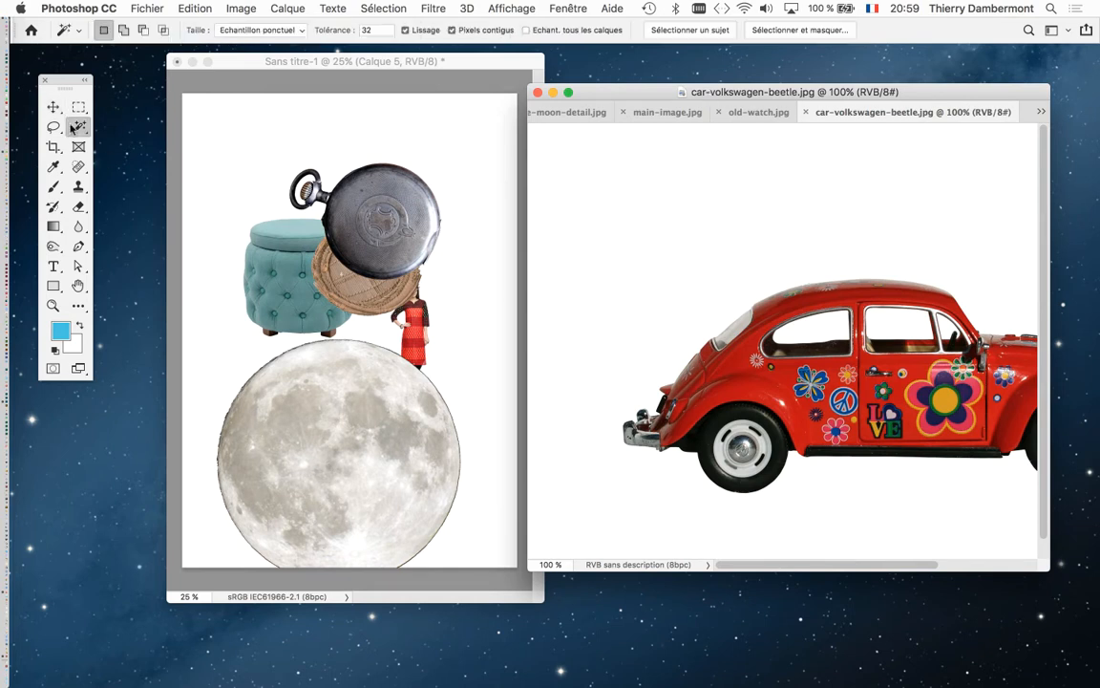
click(622, 209)
shift+click(801, 332)
shift+click(909, 328)
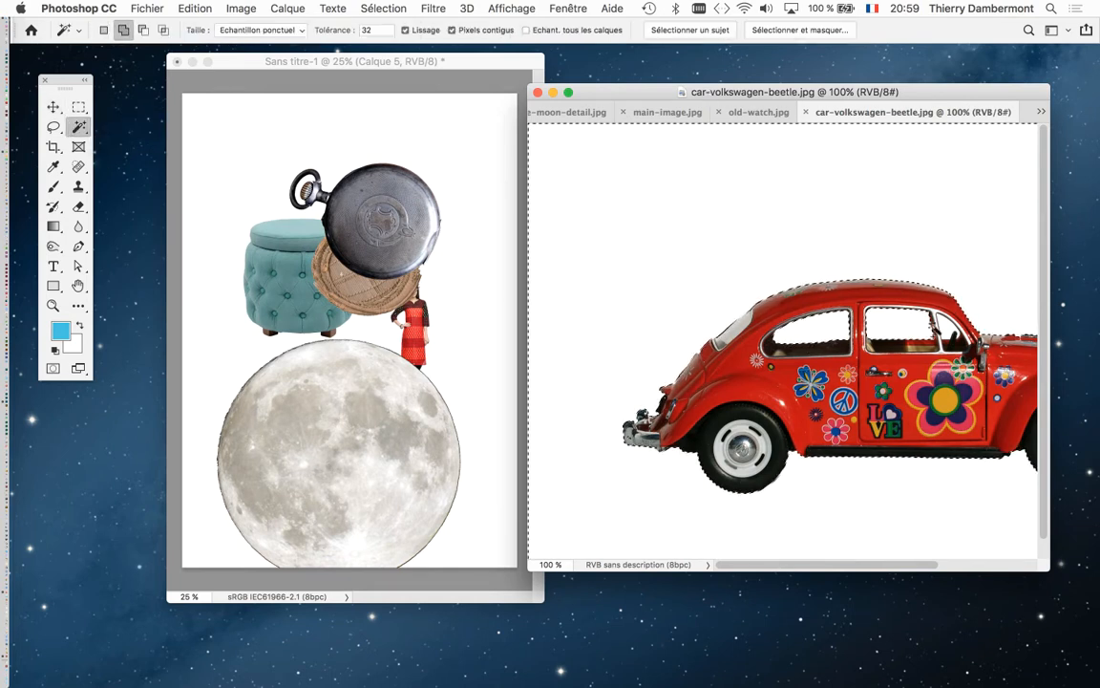
shift+click(944, 334)
scroll(932, 353, down, 3)
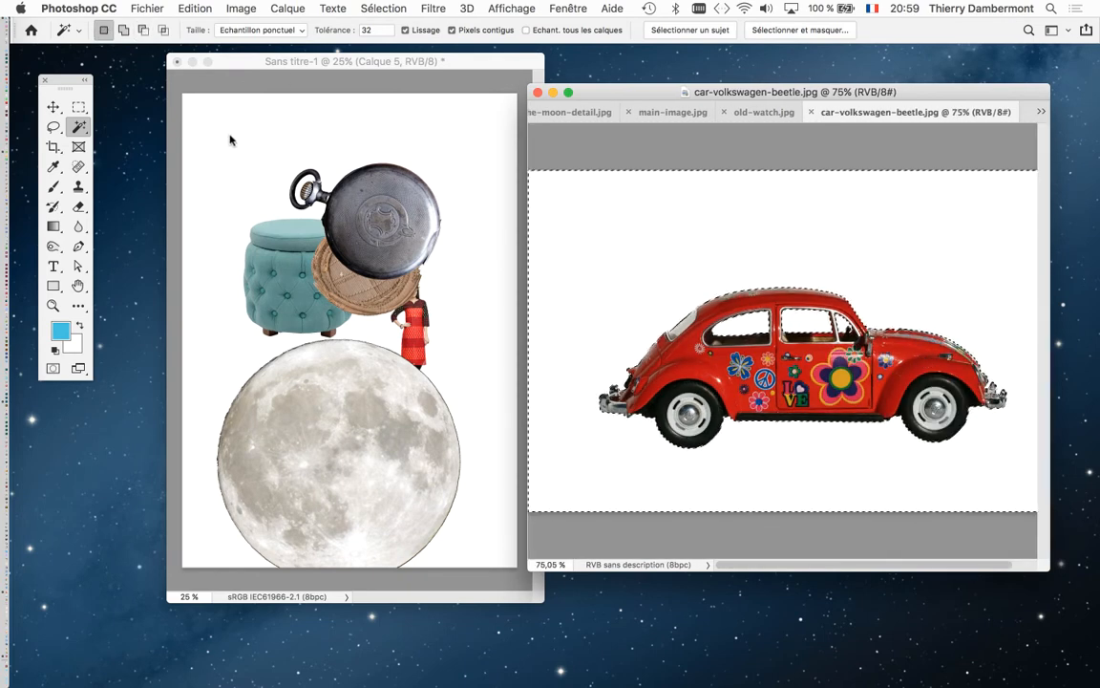
Step: Invert the selection to the Beetle and copy the car into the poster, over the stool and watch
click(383, 8)
click(394, 70)
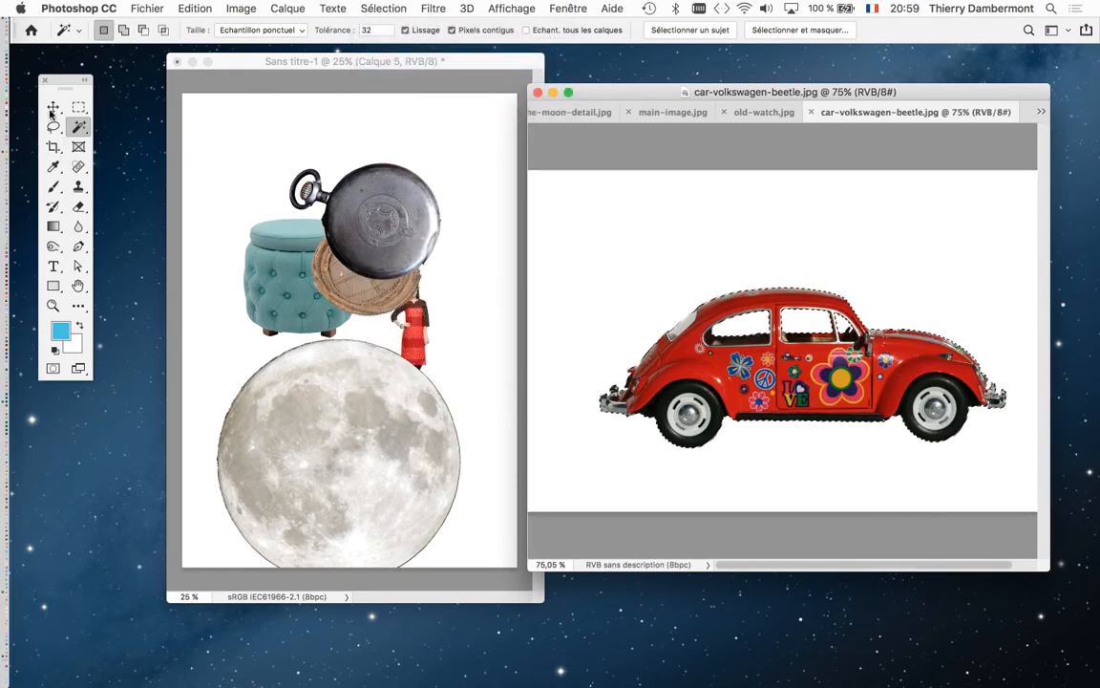
click(54, 106)
drag(775, 367, 343, 266)
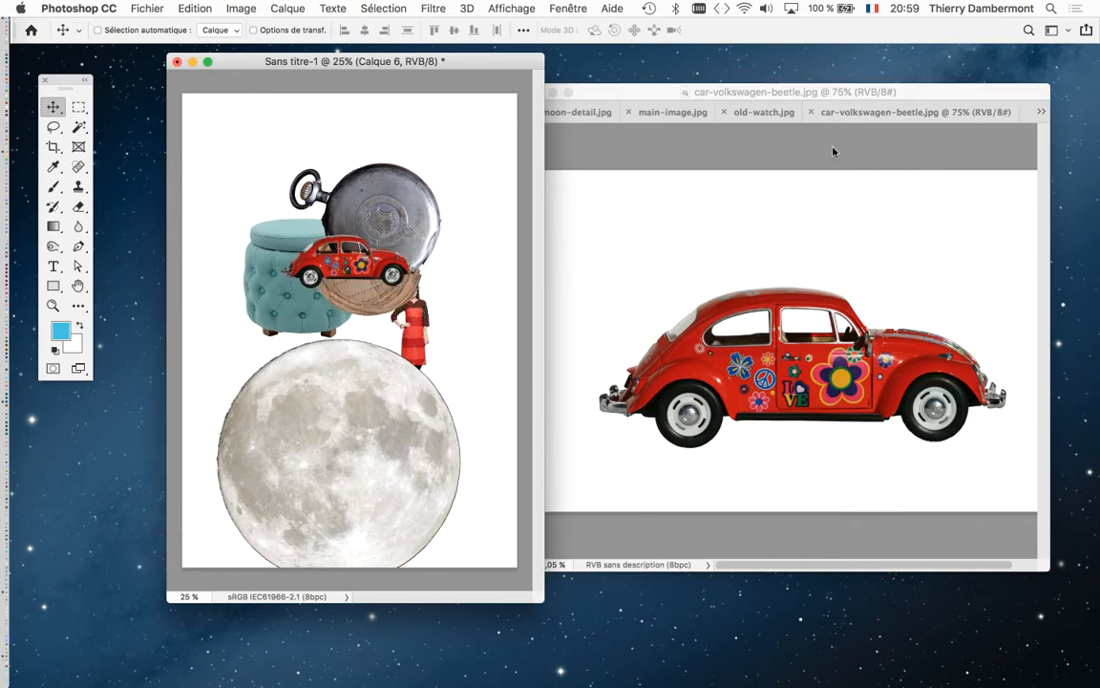
click(754, 243)
key(ctrl+Tab)
key(ctrl+Tab)
key(ctrl+Tab)
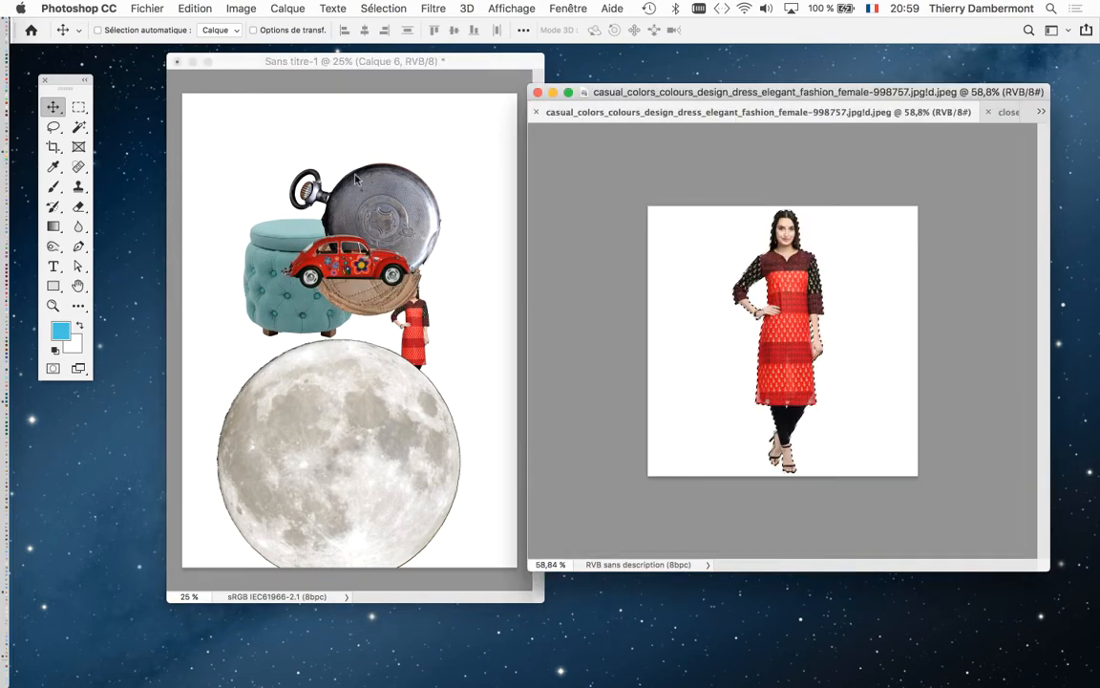
Step: Save the poster in Photoshop format as affiche-01.psd in the démo construction affiche folder
click(356, 61)
click(147, 8)
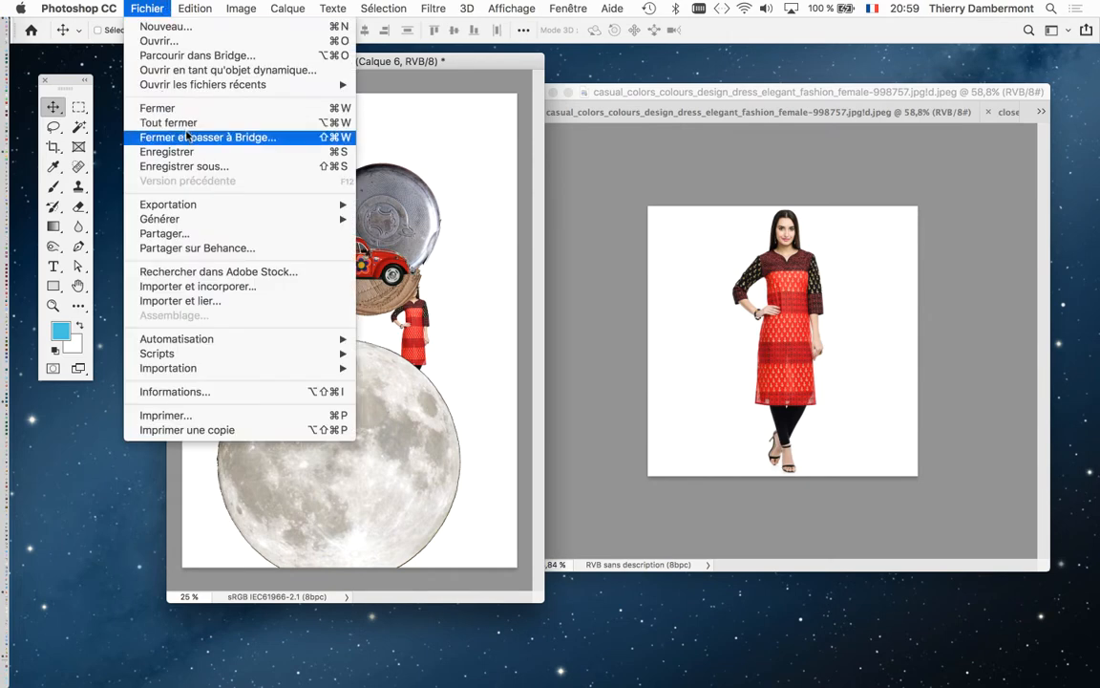
click(227, 167)
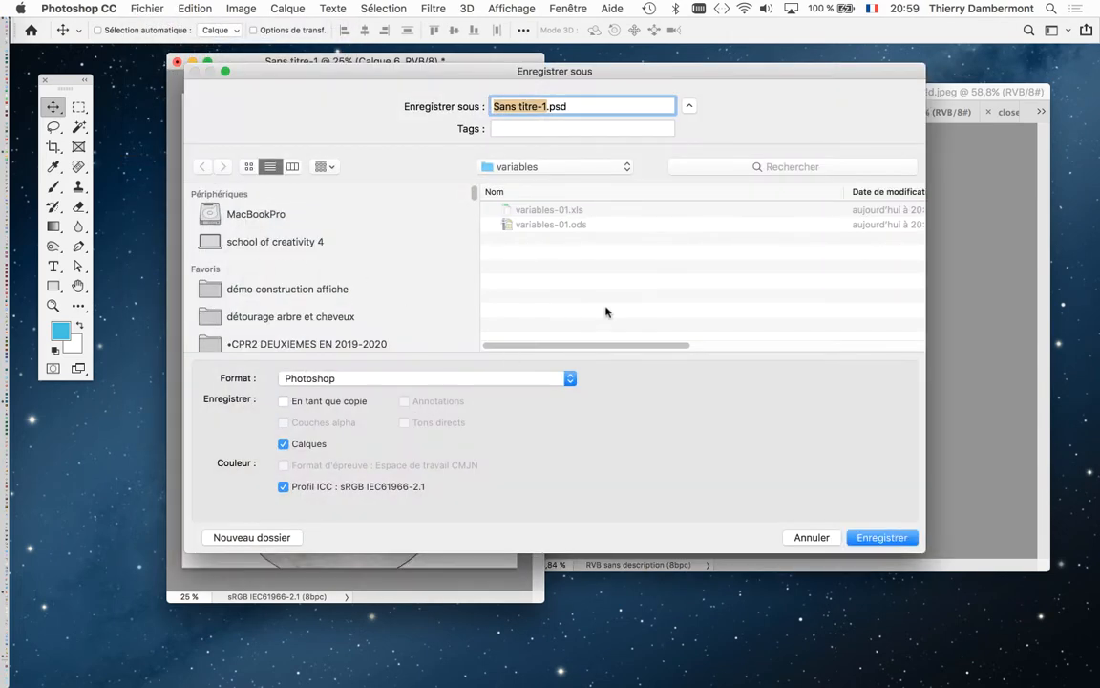
click(605, 312)
click(305, 289)
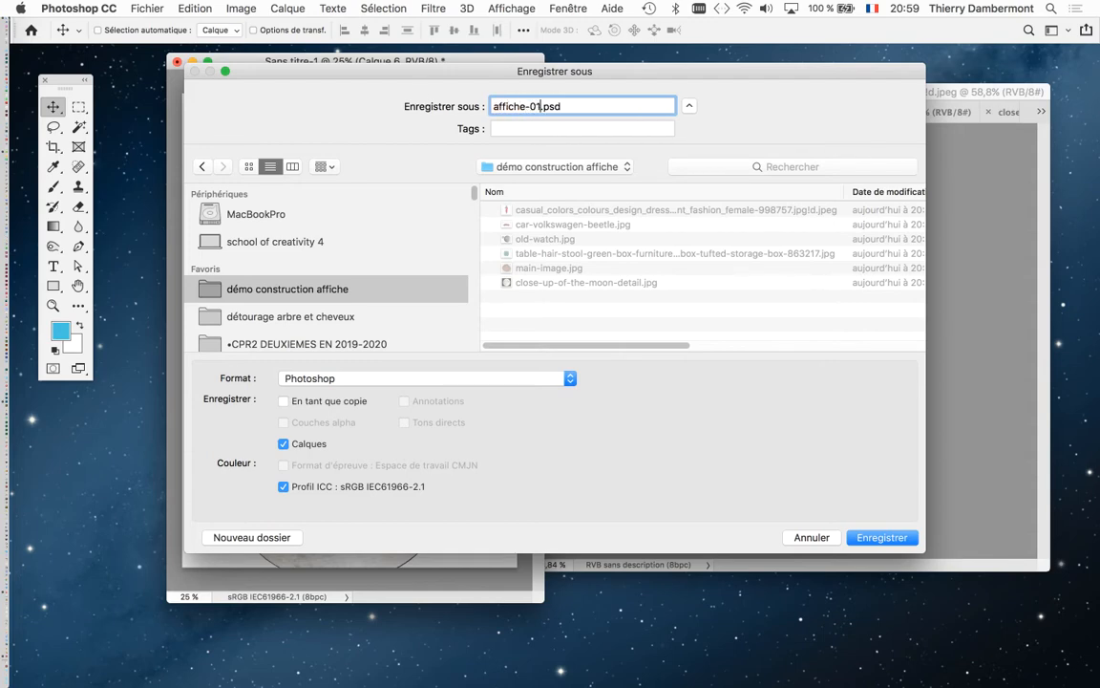
key(Return)
click(788, 290)
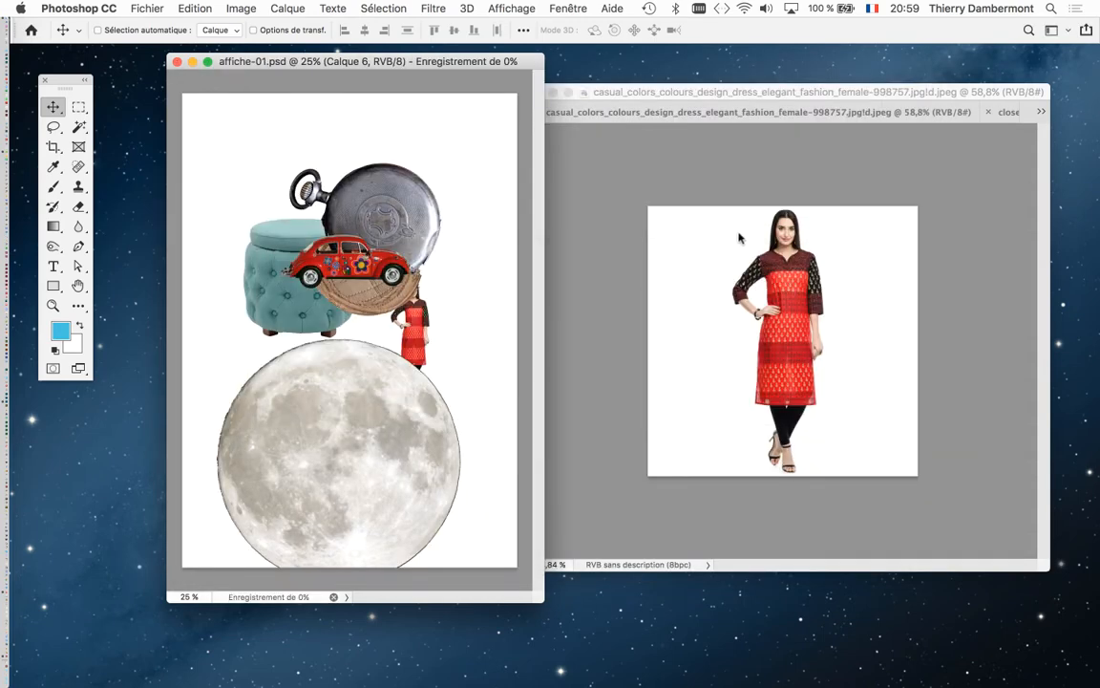
Step: Show the poster full screen, then scale the Beetle to about 222% wide and 258% high, partly past the poster's upper-left edge
key(f)
click(48, 109)
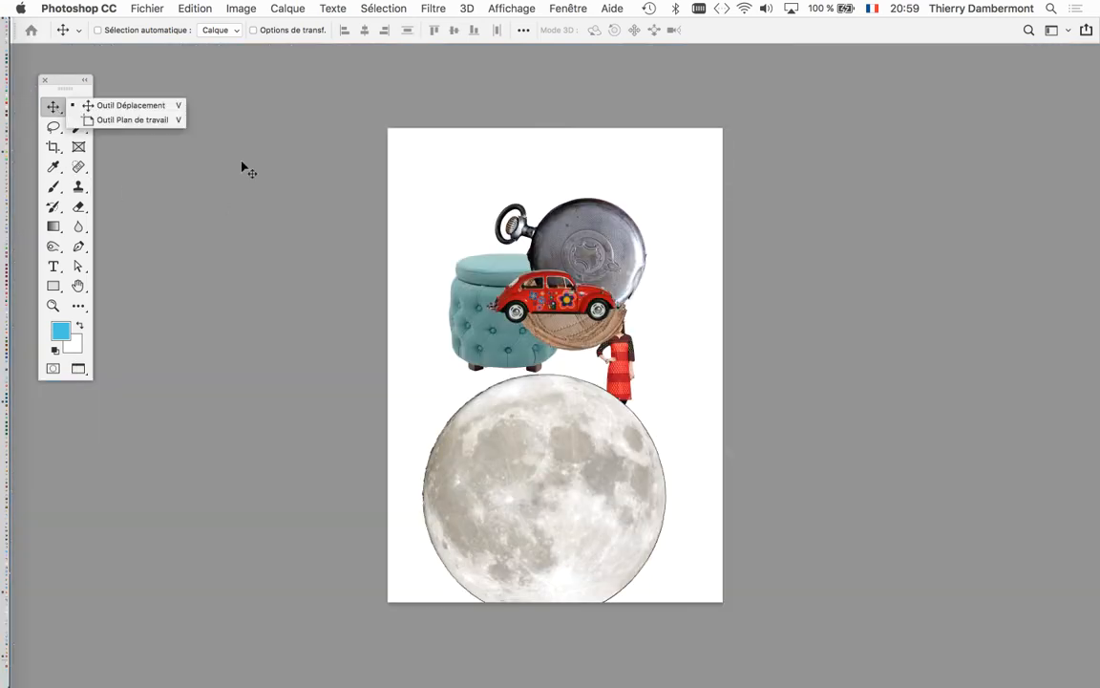
drag(588, 244, 499, 245)
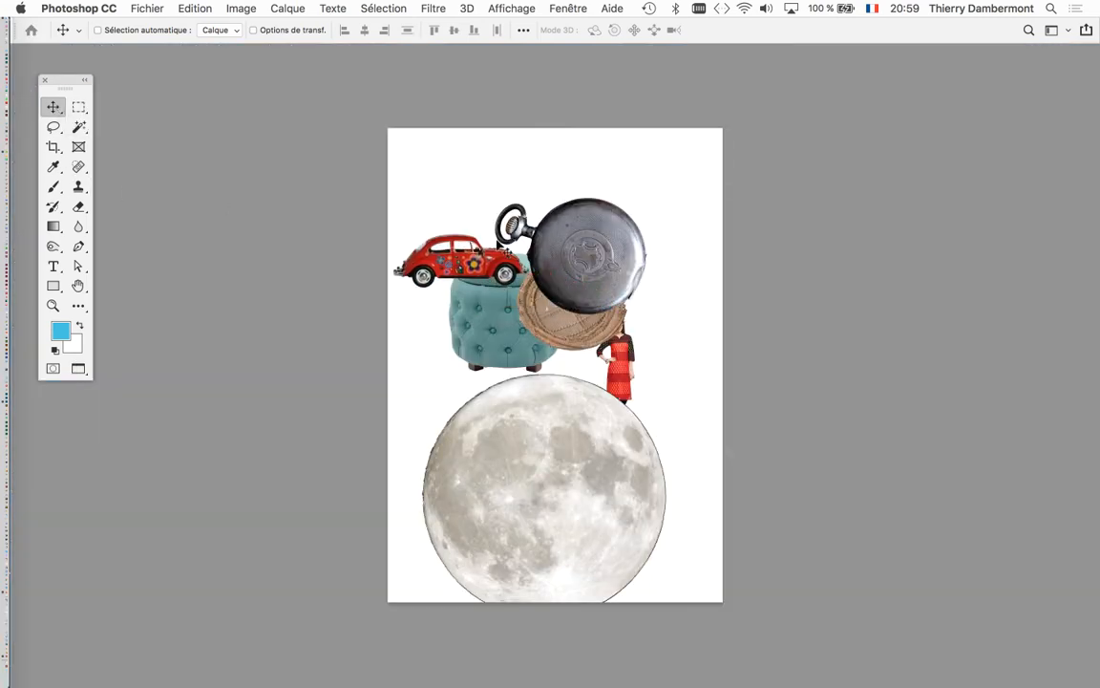
key(super+t)
drag(528, 286, 695, 375)
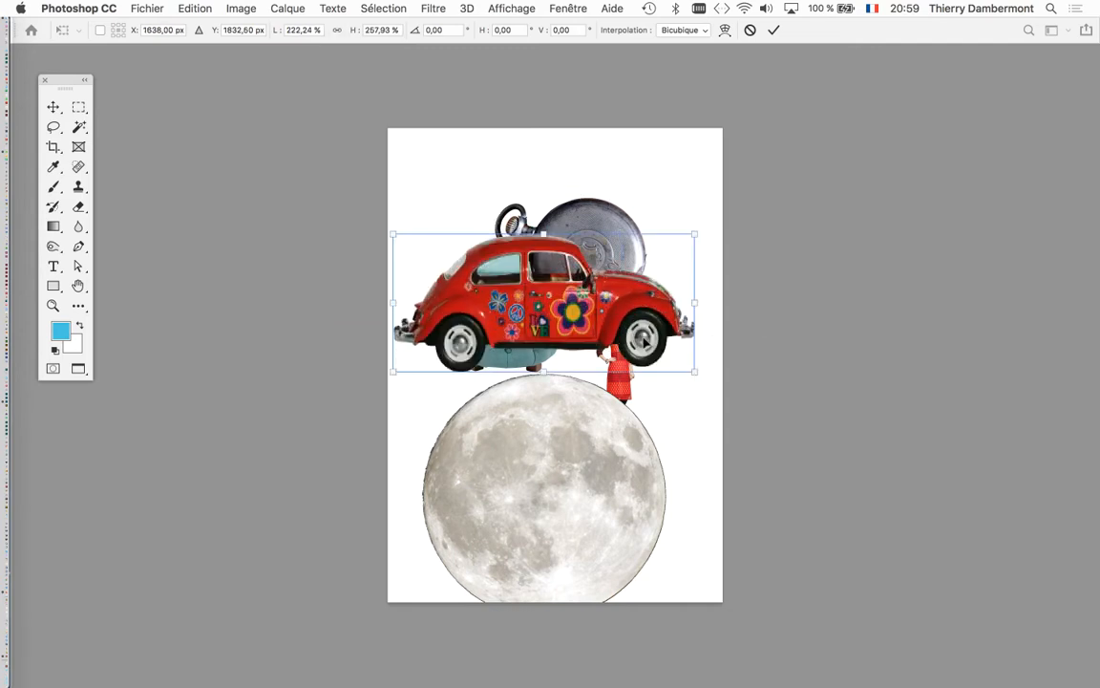
drag(619, 323, 537, 250)
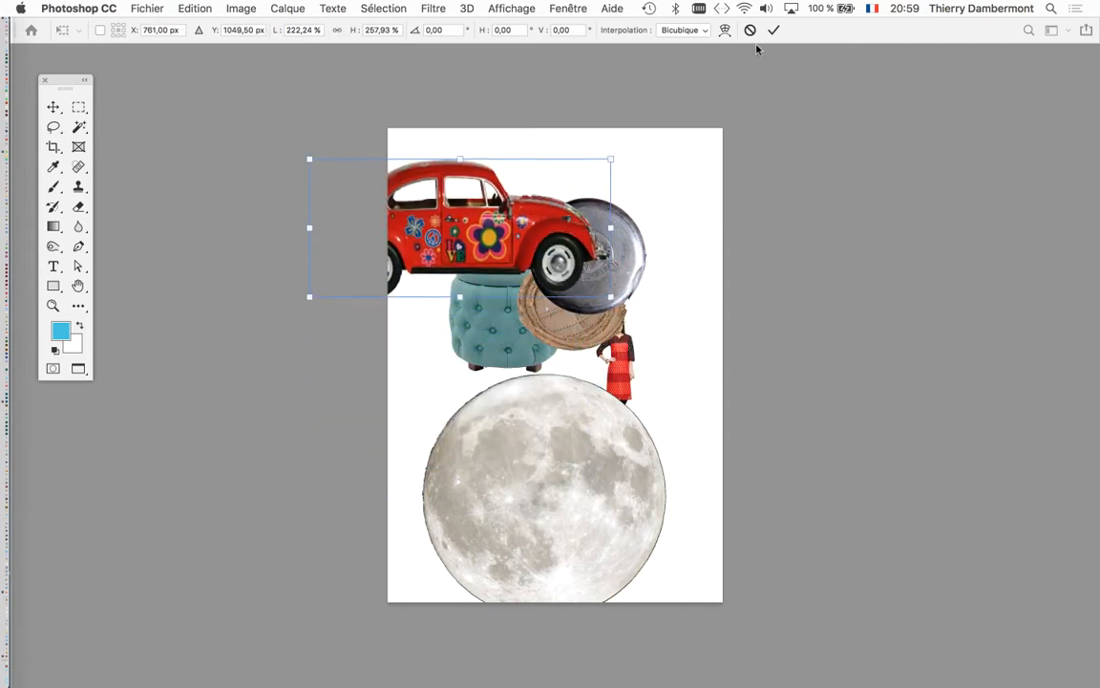
click(773, 30)
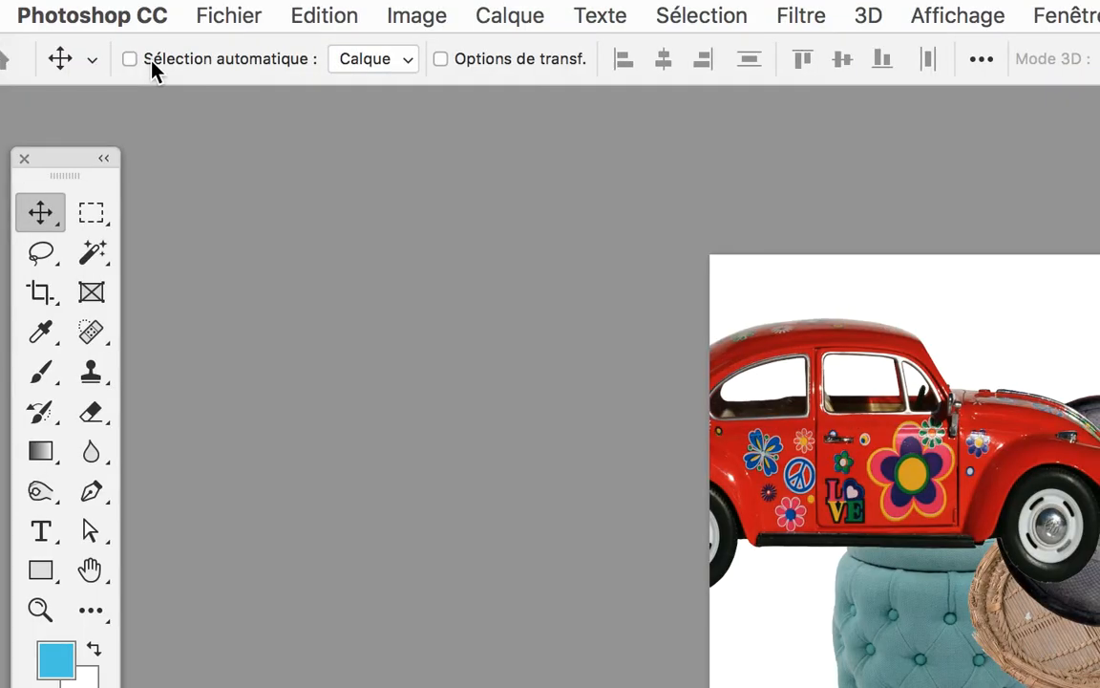
Step: Turn on automatic layer selection for the Move tool and move the pocket watch to the right of the Beetle
click(151, 60)
click(151, 61)
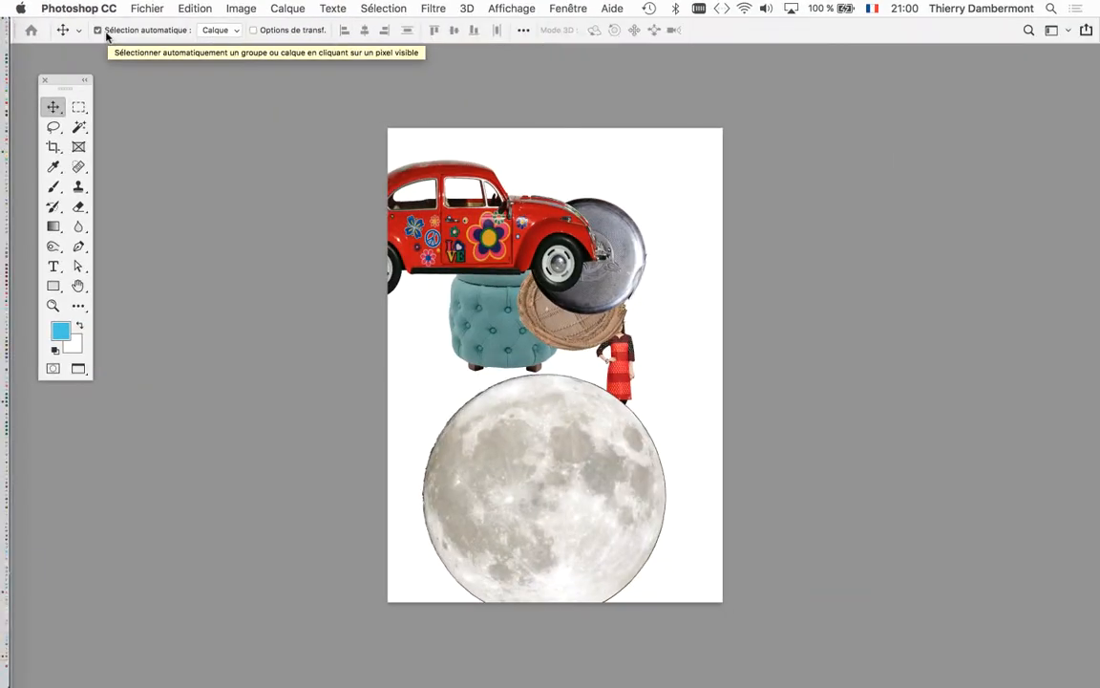
click(150, 63)
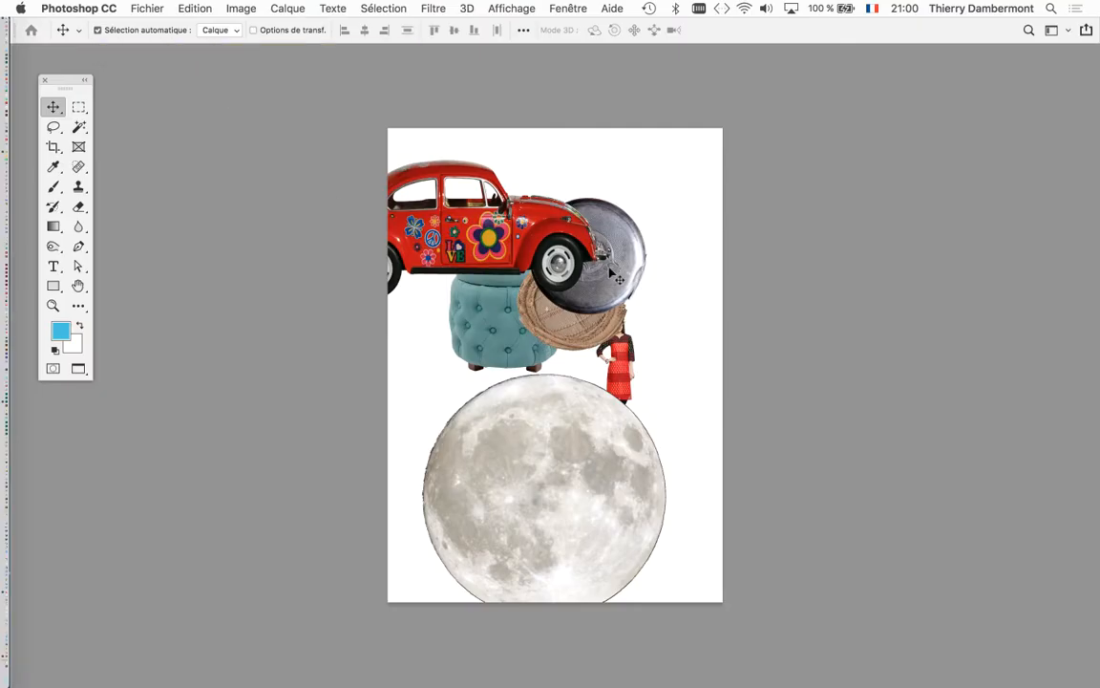
drag(639, 268, 676, 256)
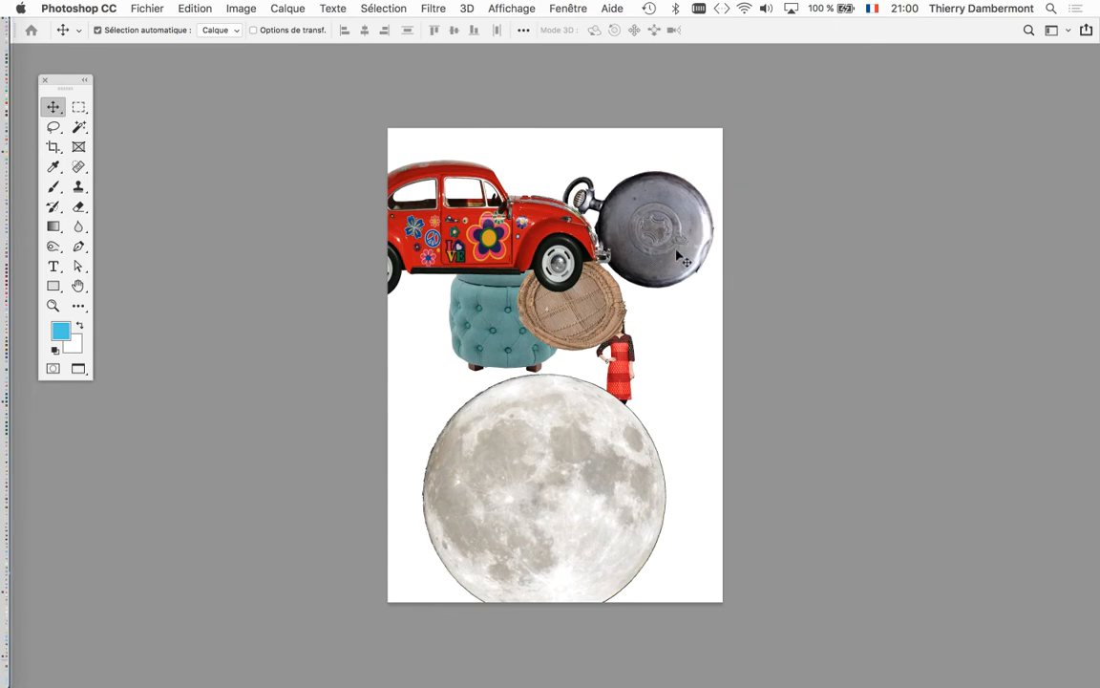
Step: Rotate the pocket watch about 32° and place three copies of it, one over the basket and two at the poster's left edge
key(super+t)
drag(707, 306, 666, 312)
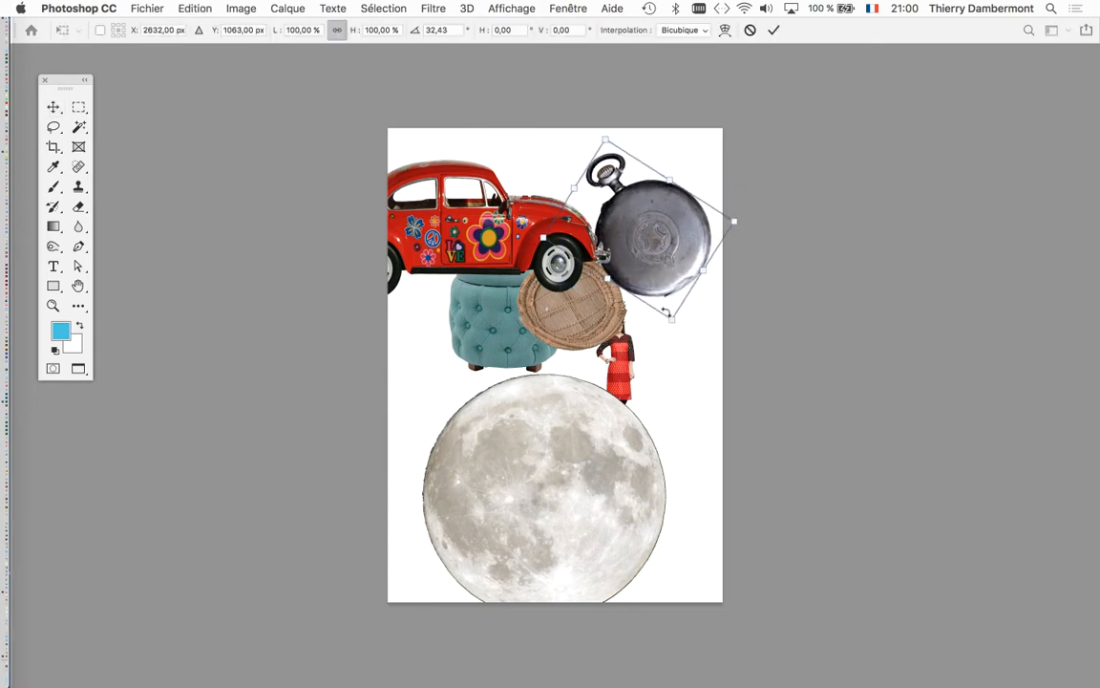
click(773, 31)
drag(625, 269, 416, 403)
drag(418, 351, 416, 441)
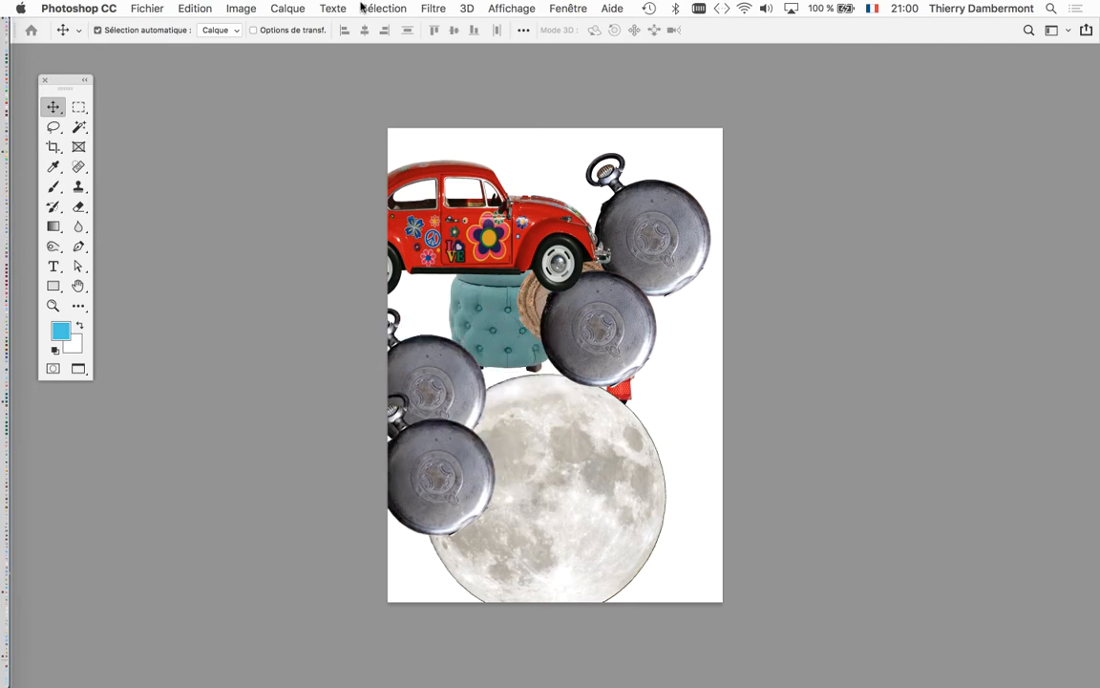
Step: Show the layer list with the smallest thumbnails and enlarge it to fit all layers
click(553, 8)
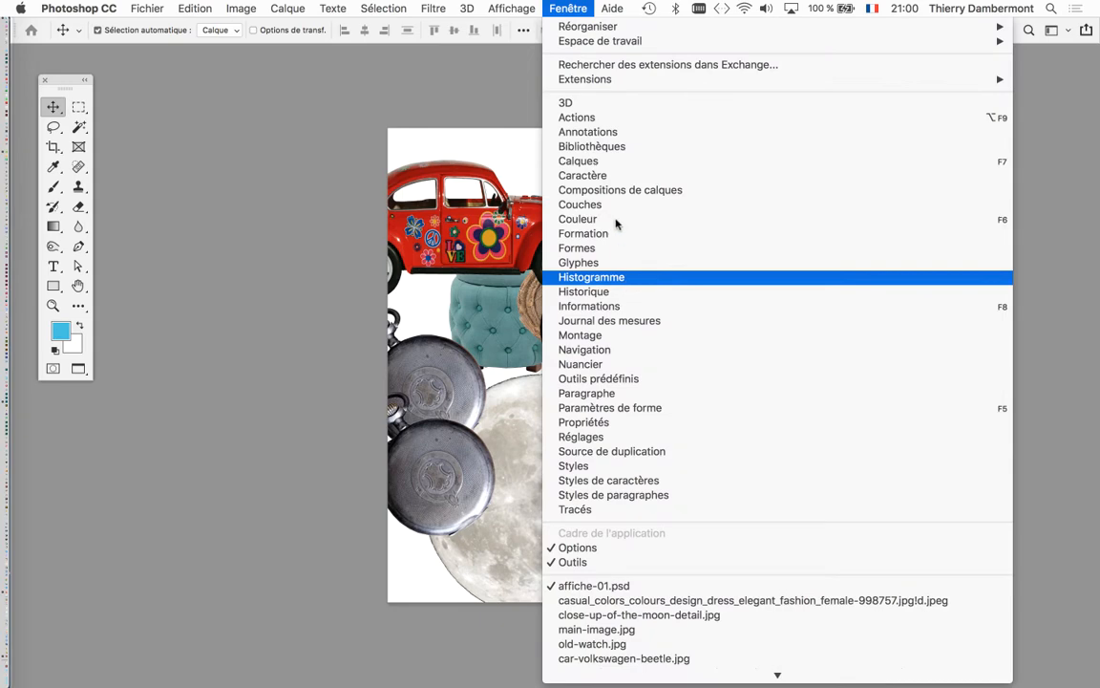
click(612, 161)
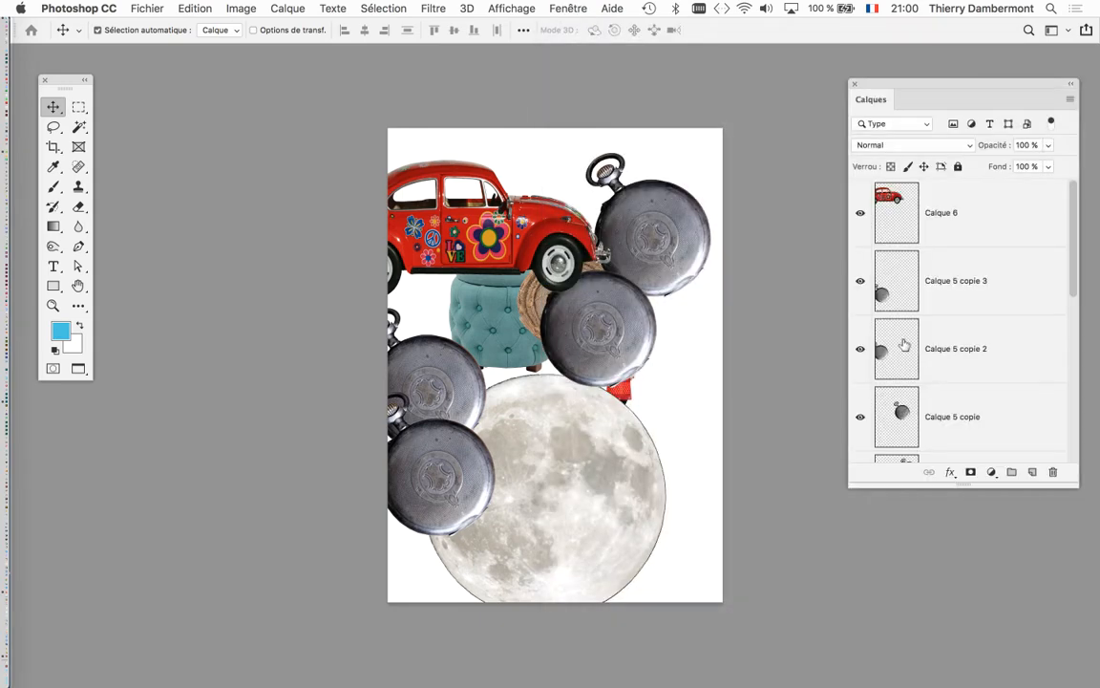
click(1070, 99)
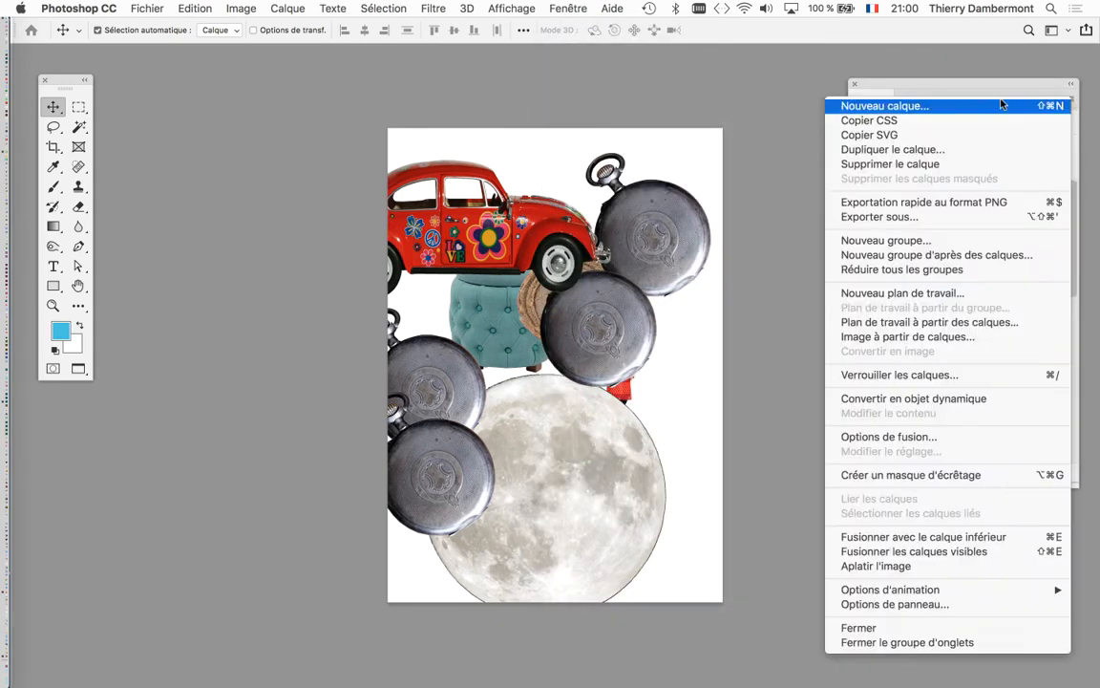
click(935, 609)
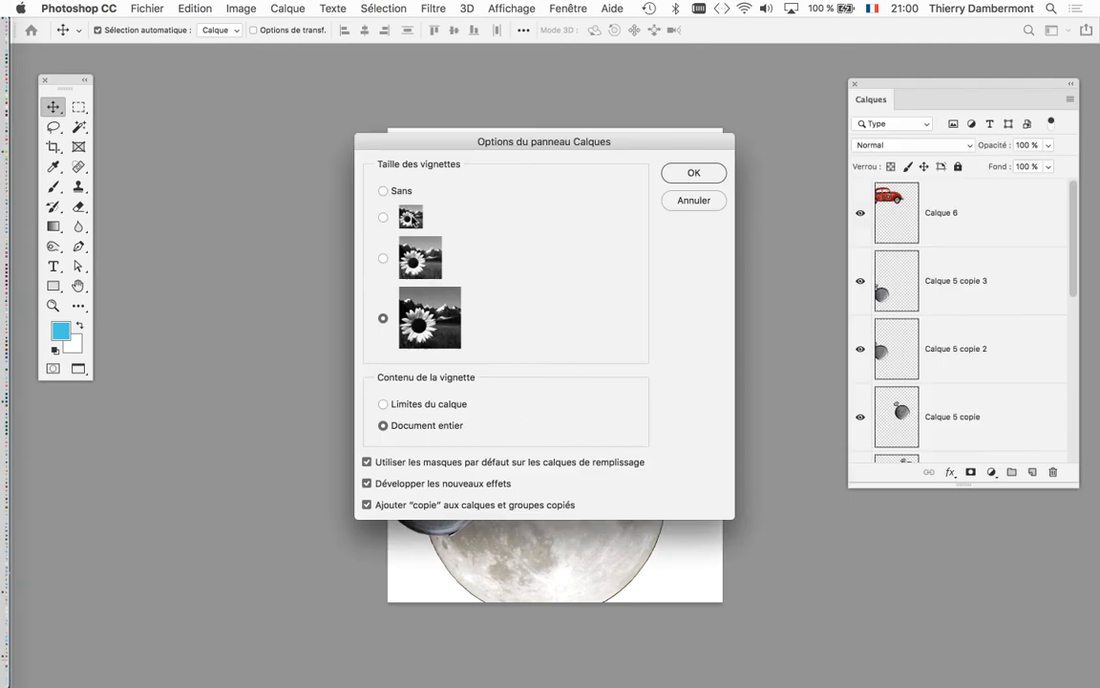
click(383, 216)
click(693, 172)
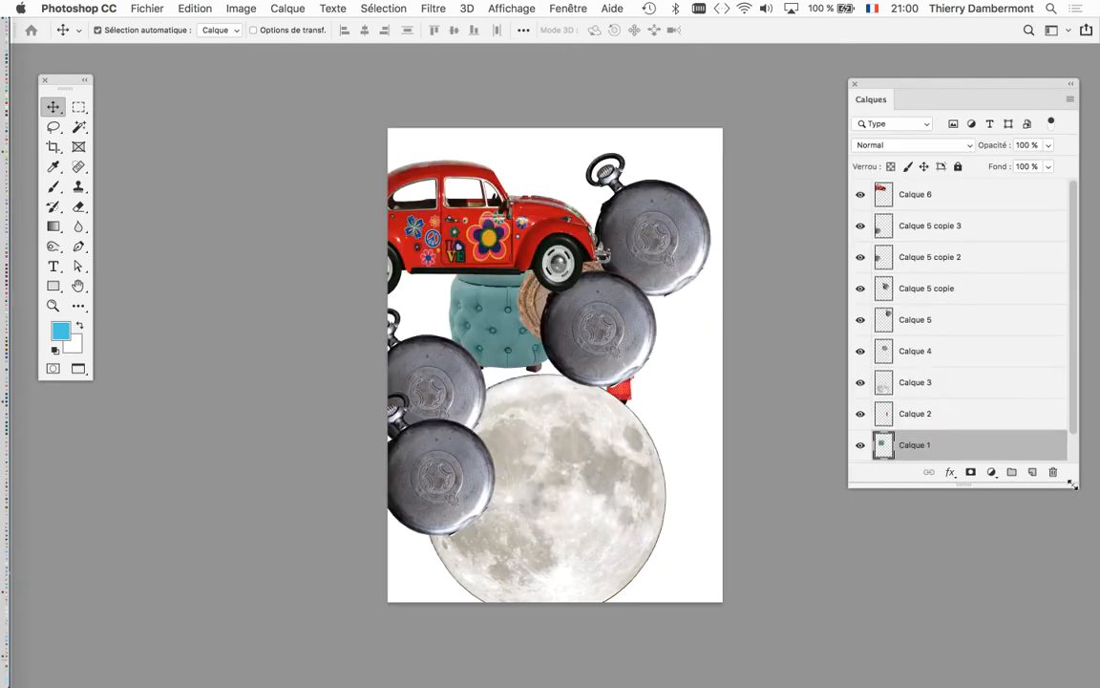
drag(1074, 486, 1088, 655)
Step: Raise the stool's layer Calque 1 to just below Calque 6 and move the stool to the poster's lower right
drag(896, 442, 915, 217)
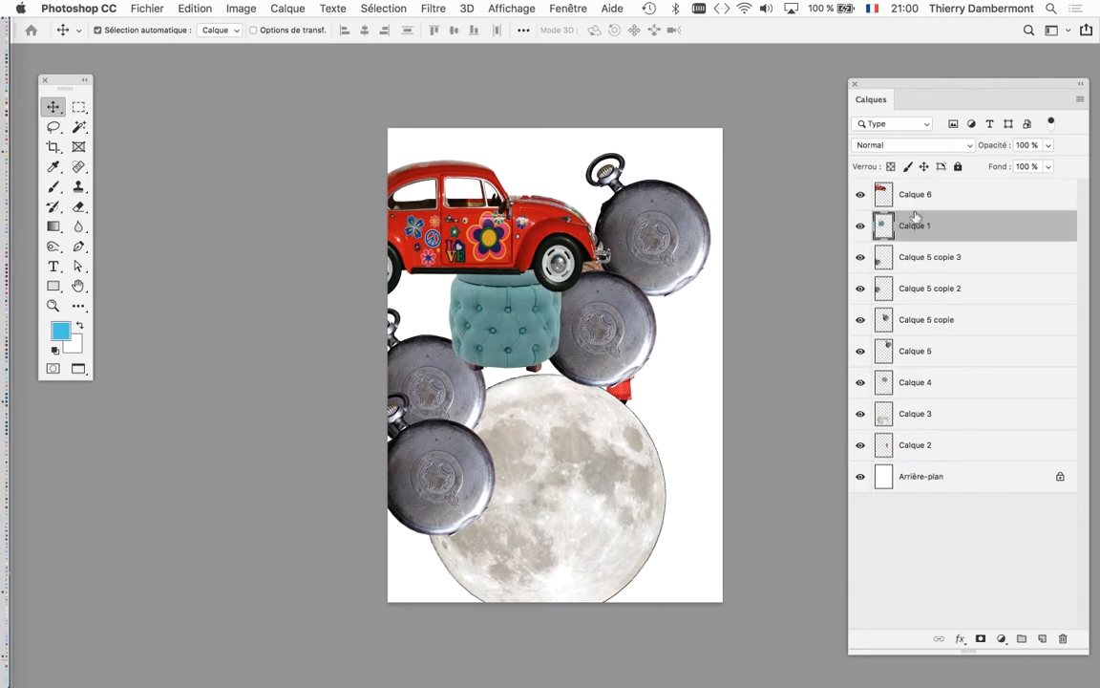
drag(520, 316, 655, 511)
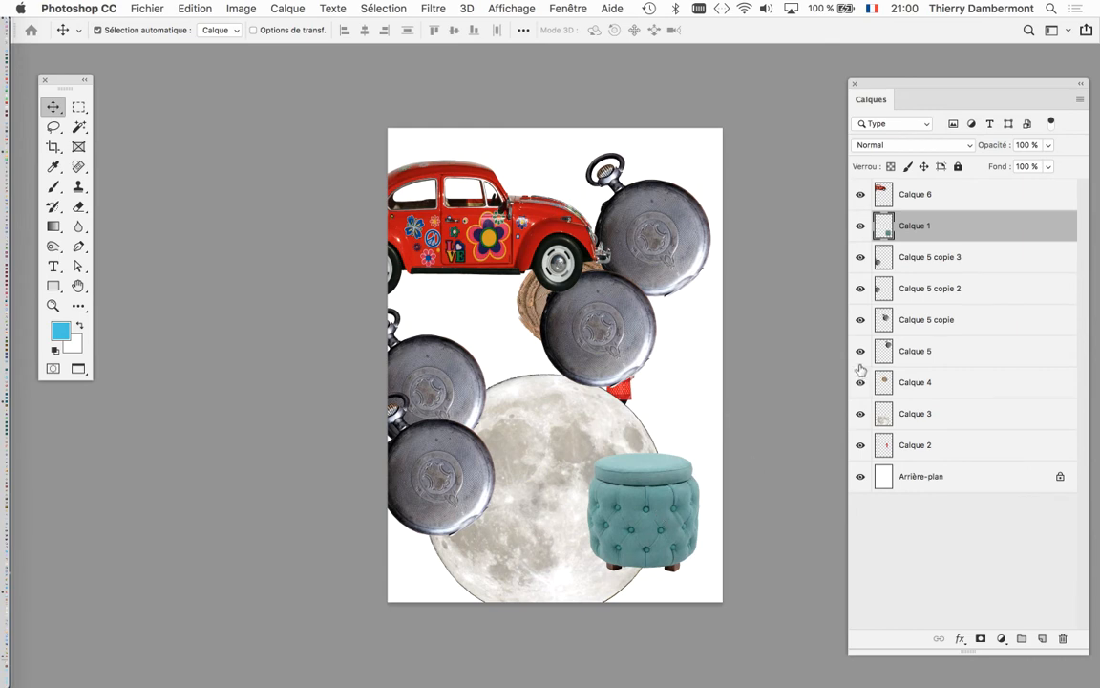
Step: Enlarge the moon on Calque 3 to about 188% wide and 168% high and position it across the lower part of the poster
click(909, 424)
click(861, 414)
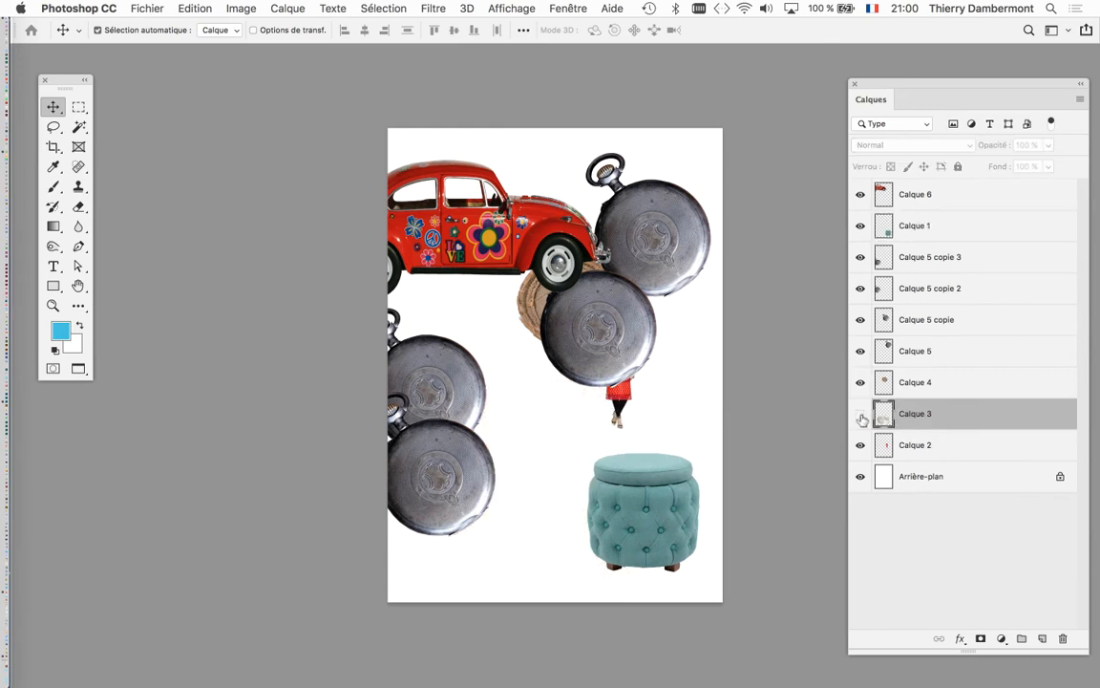
click(860, 415)
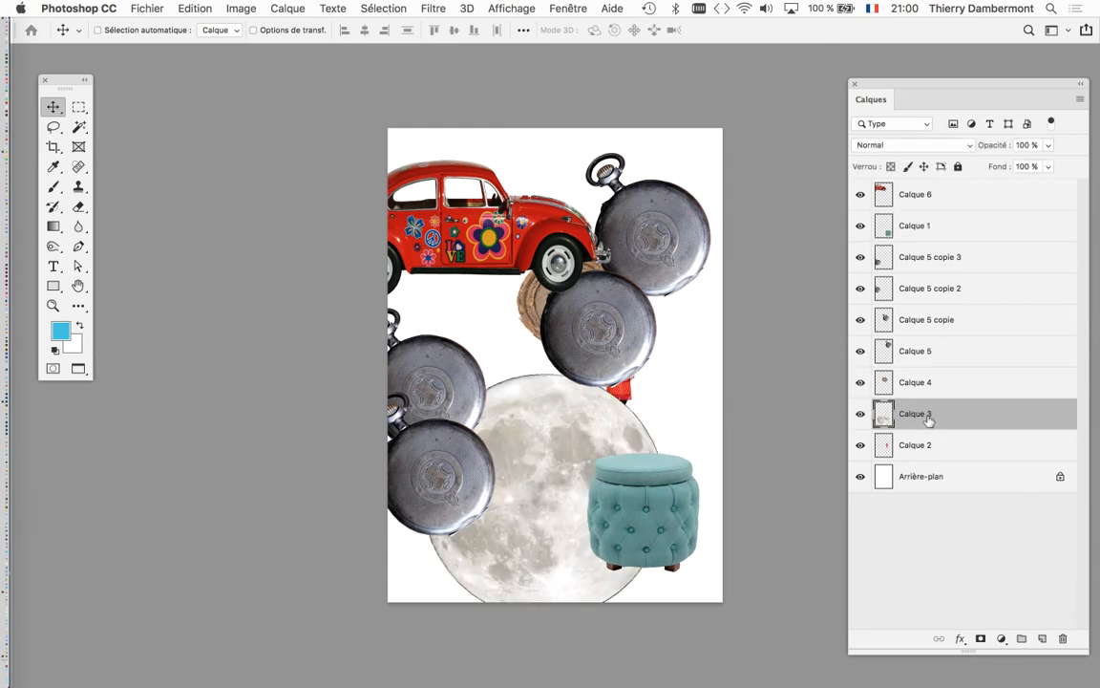
key(super+t)
drag(666, 374, 882, 206)
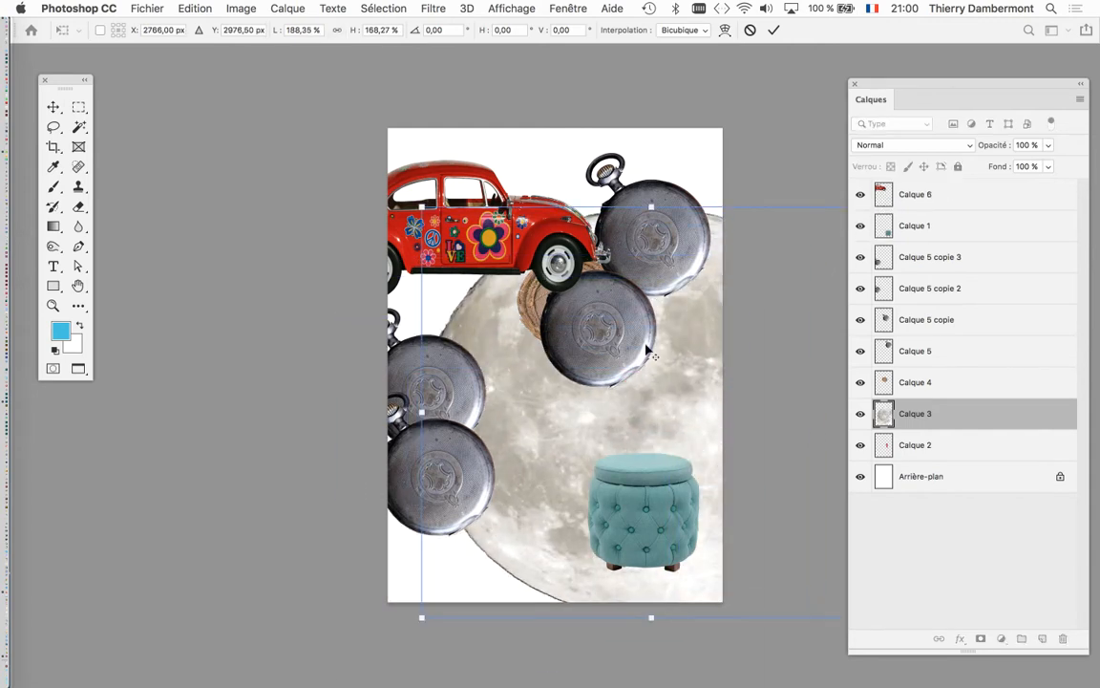
scroll(650, 355, down, 3)
click(774, 31)
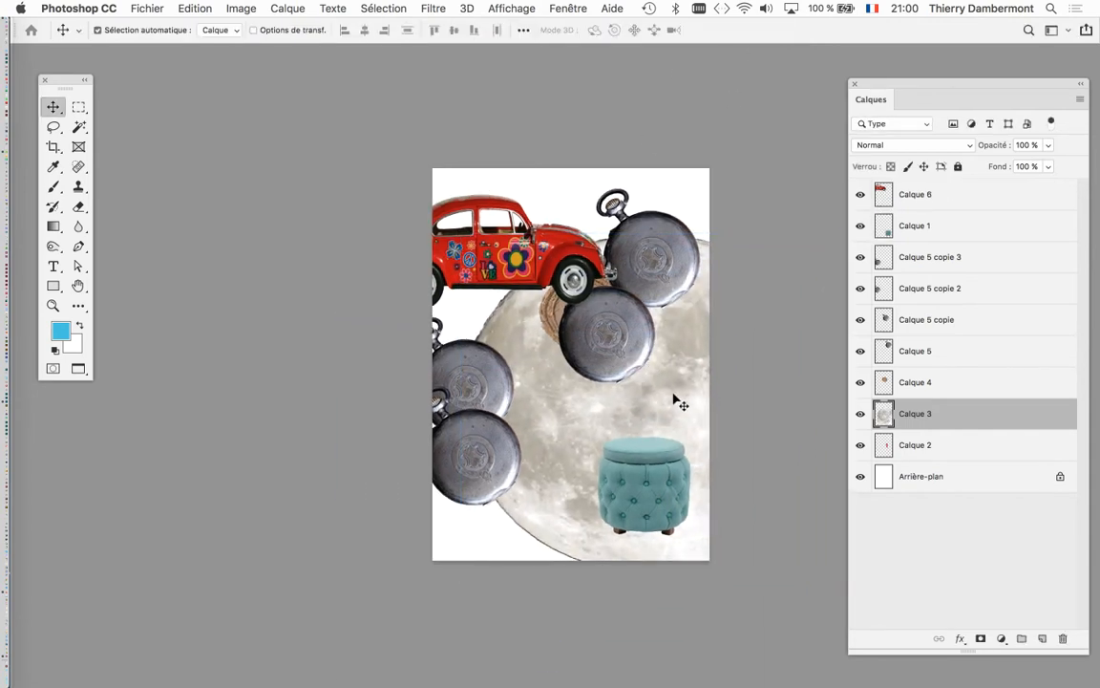
drag(675, 398, 616, 438)
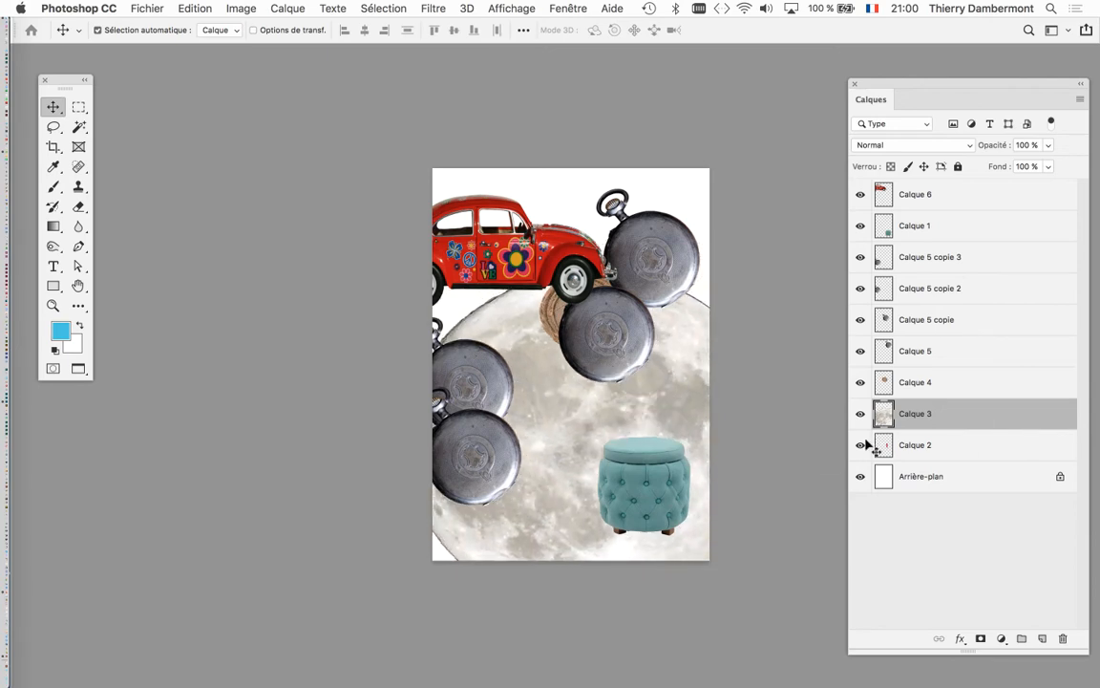
Step: Move the basket on Calque 4 down beside the stool and shift the Beetle to the poster's upper right
click(895, 383)
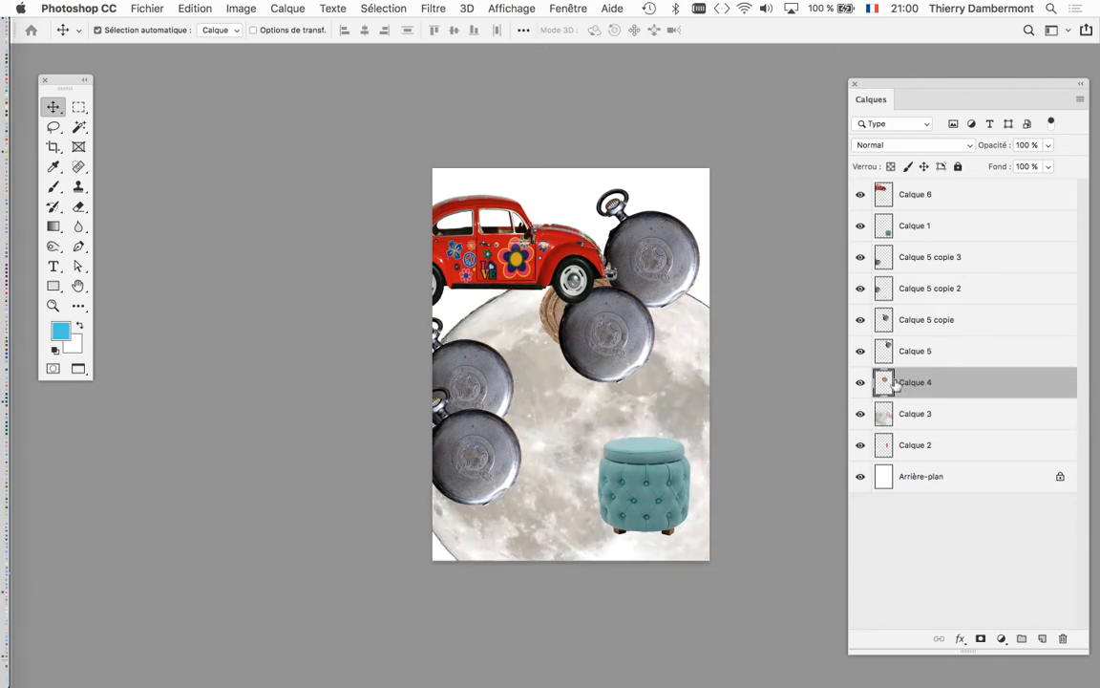
drag(556, 320, 544, 451)
drag(558, 220, 689, 241)
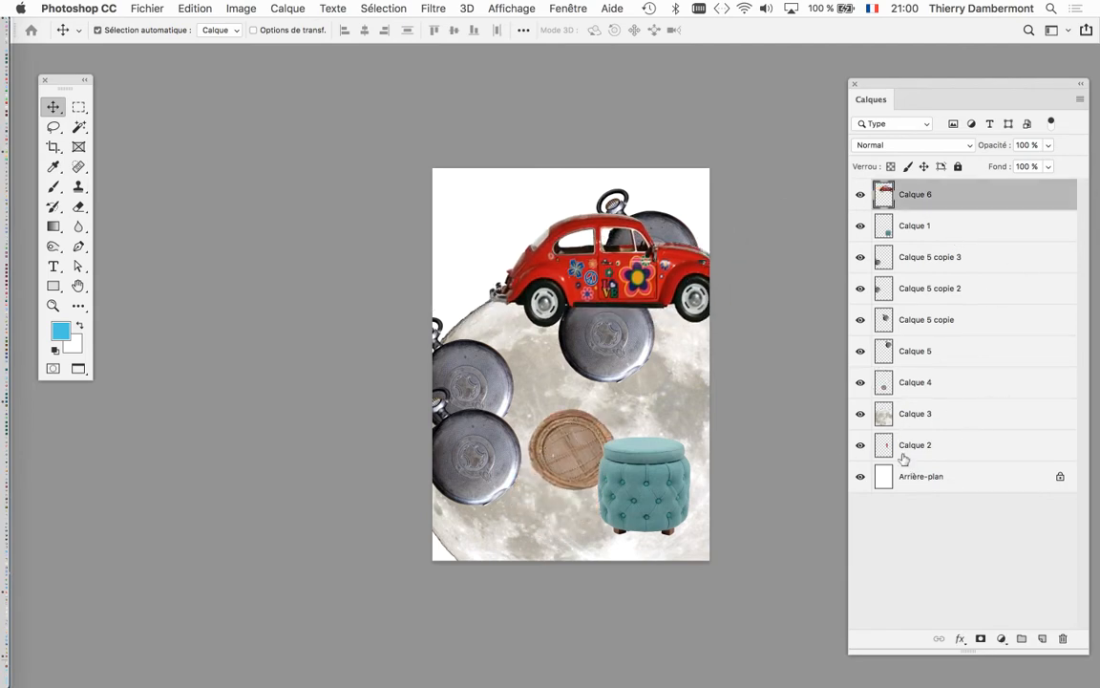
Step: Enlarge the woman on Calque 2, bring her layer to the top of the stack and place her on the poster's left side
click(915, 449)
key(super+t)
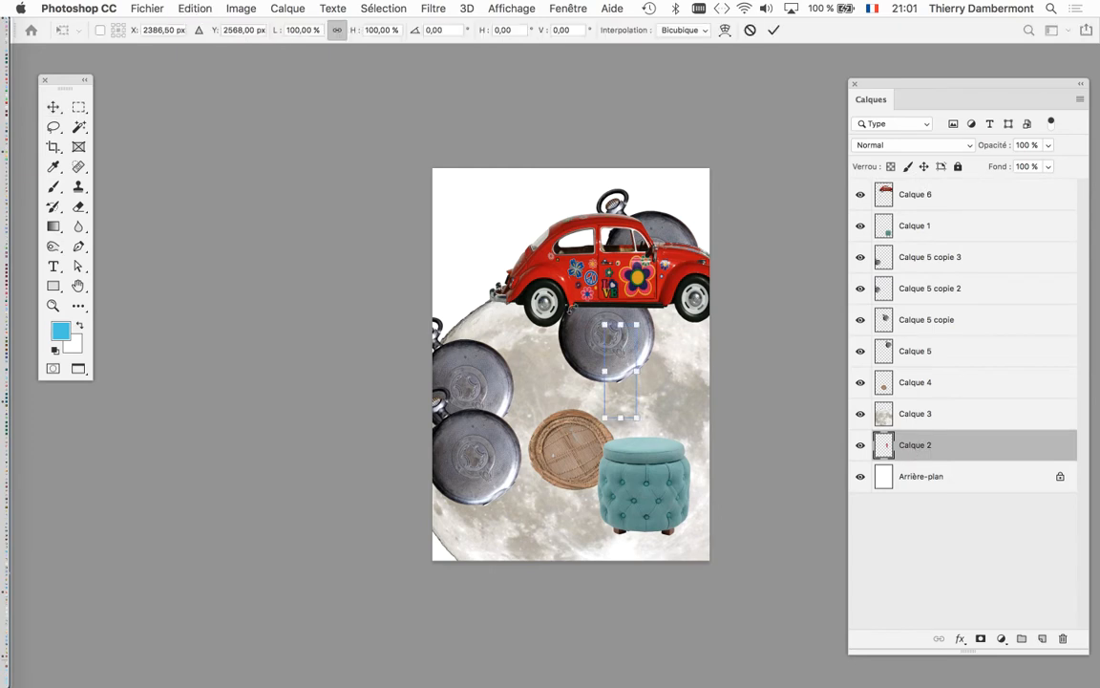
drag(605, 325, 527, 115)
click(774, 29)
drag(955, 445, 933, 191)
drag(554, 187, 468, 291)
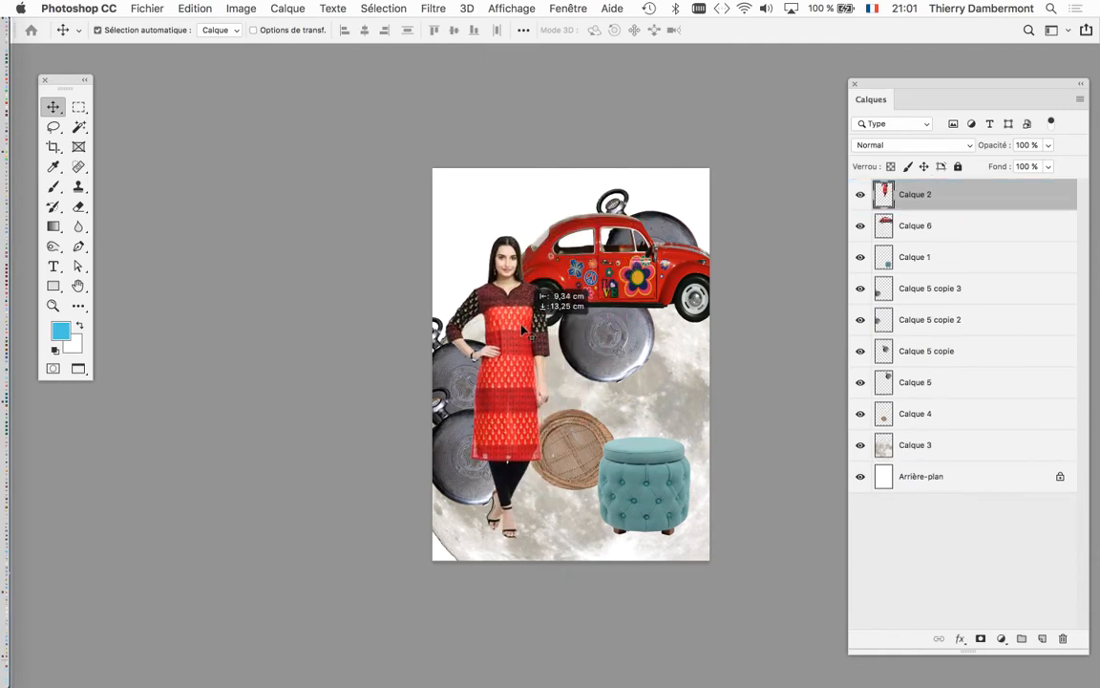
Step: Move the Beetle down behind the woman's legs and bring the stool to the front, slightly lower on the poster
click(929, 227)
drag(631, 248, 611, 456)
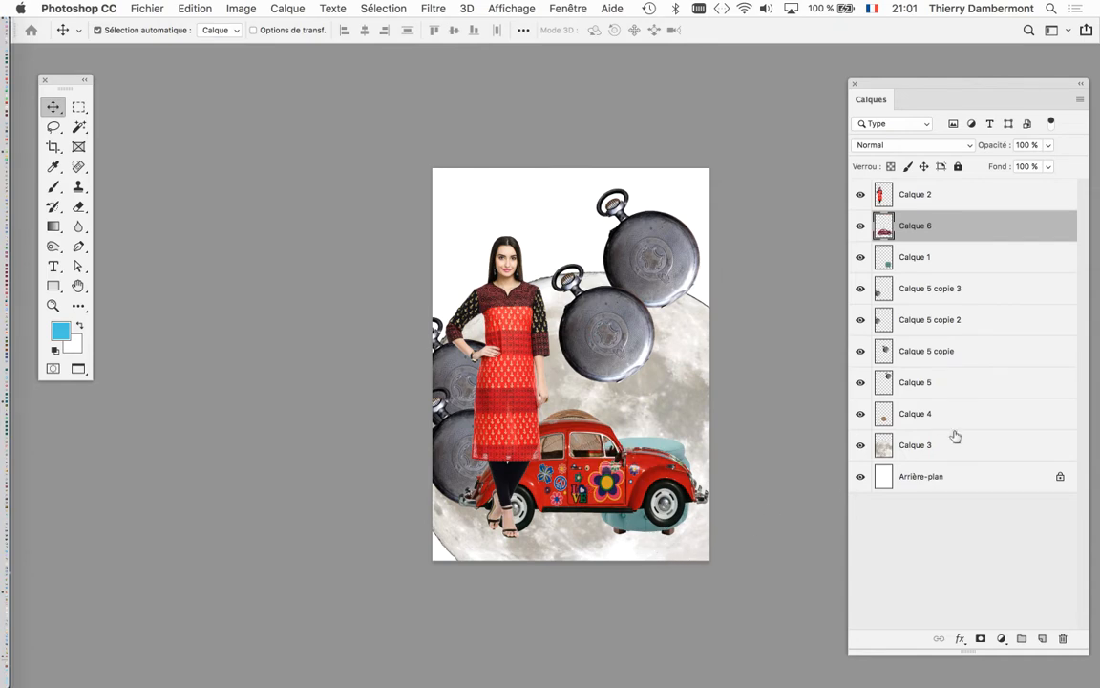
drag(931, 258, 932, 191)
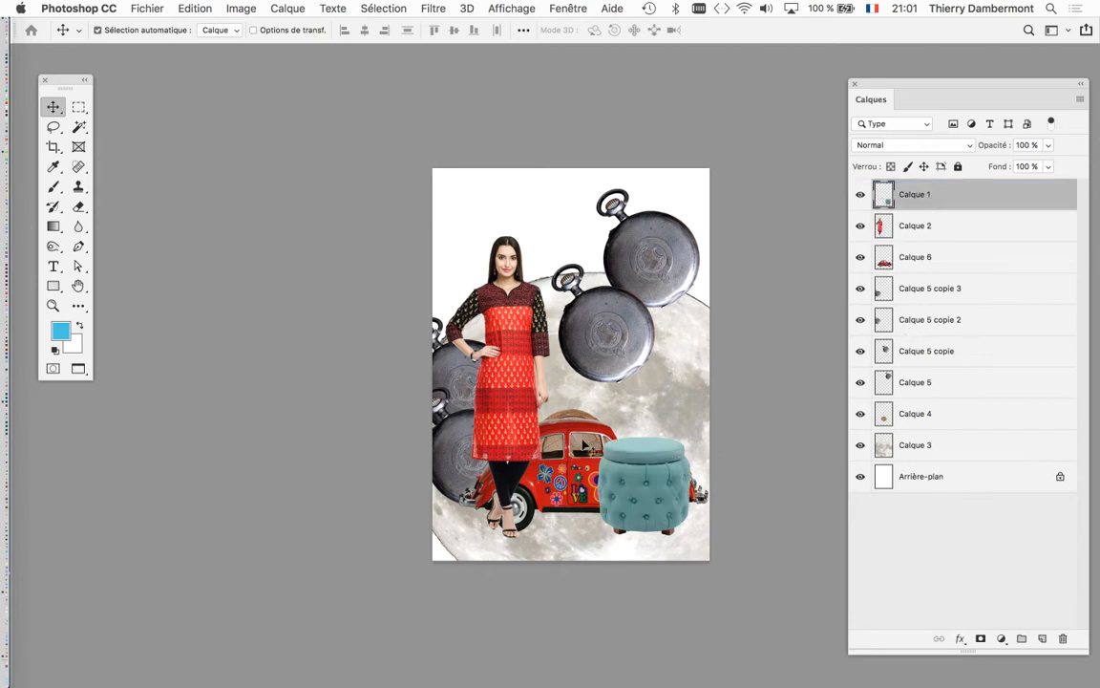
drag(626, 485, 626, 511)
Step: Move the basket up and right behind the Beetle's hood and raise the Beetle above the stool
click(914, 258)
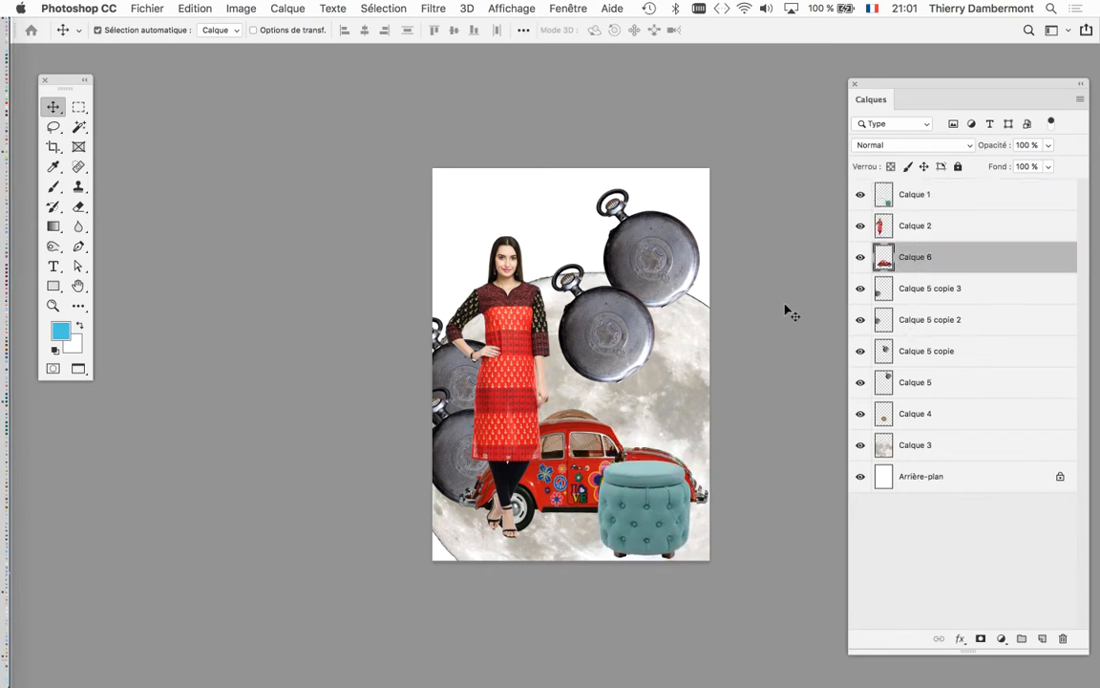
drag(625, 450, 643, 411)
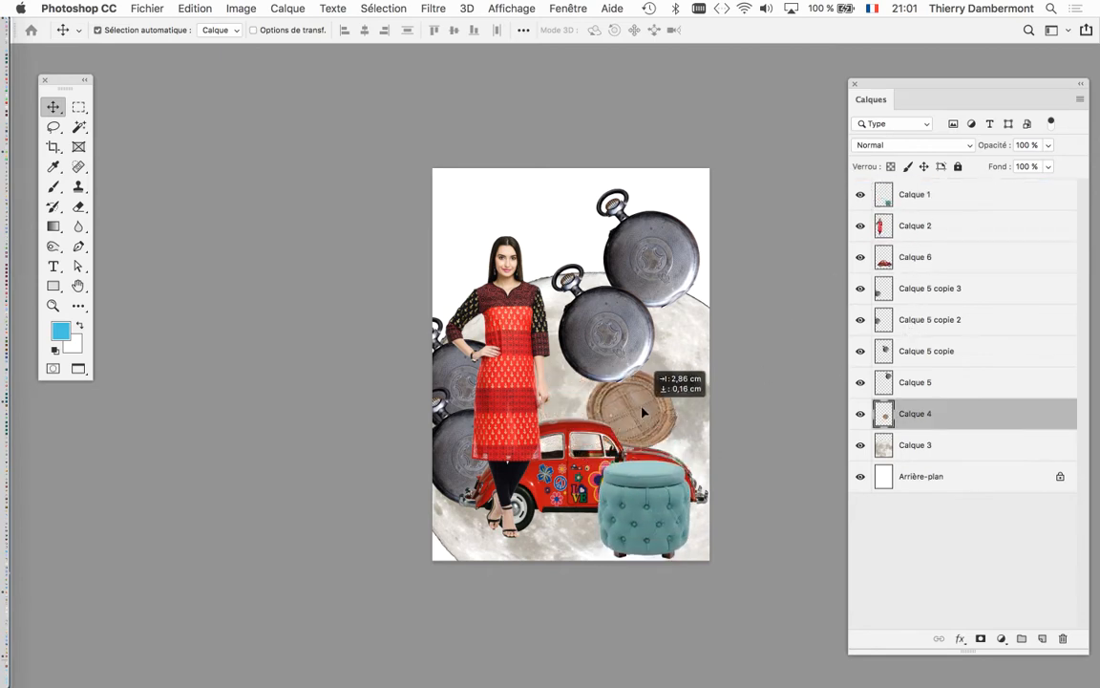
click(912, 264)
drag(574, 489, 575, 437)
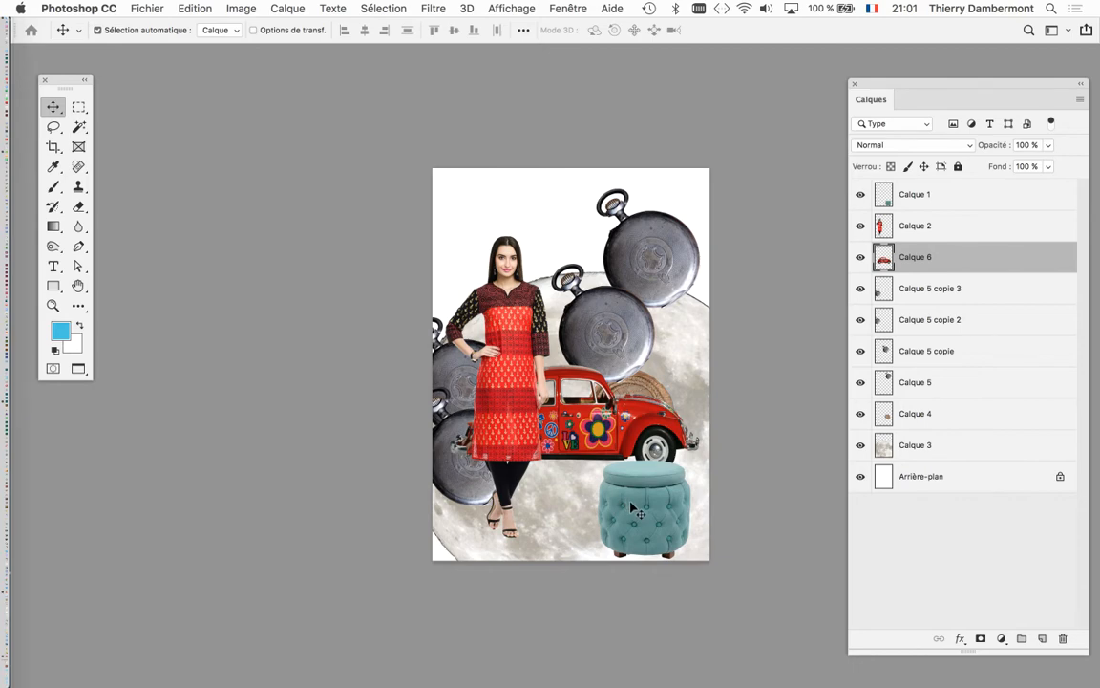
Step: Save and close the poster, and return the remaining open images to the standard windowed screen mode
click(147, 9)
click(155, 142)
key(super+w)
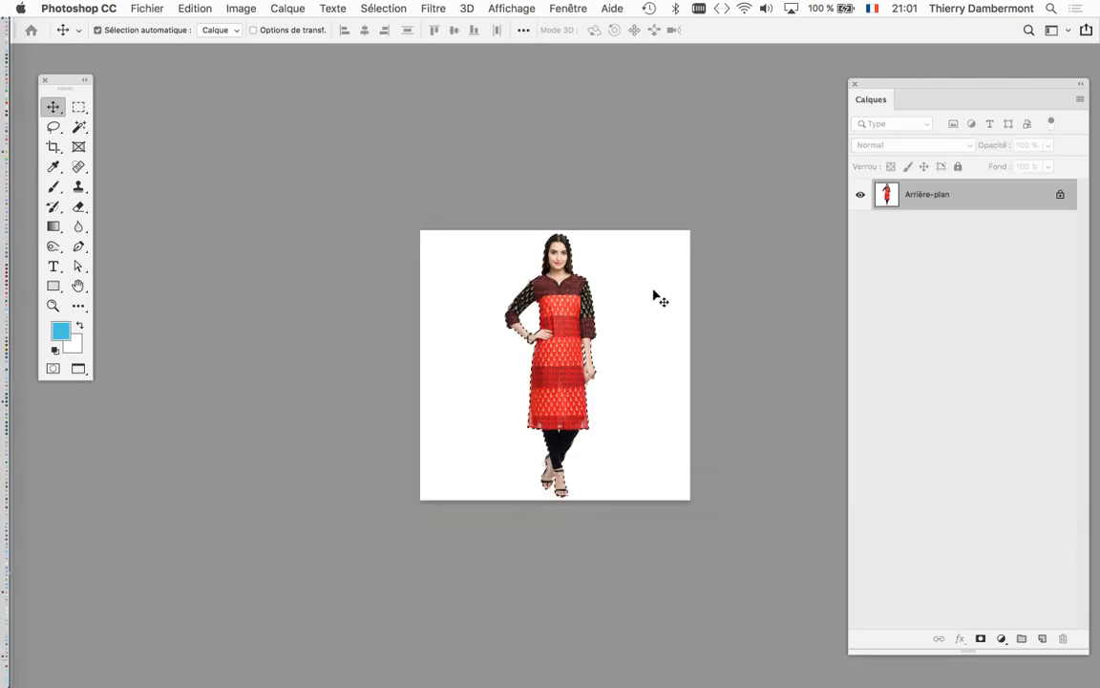
key(f)
key(f)
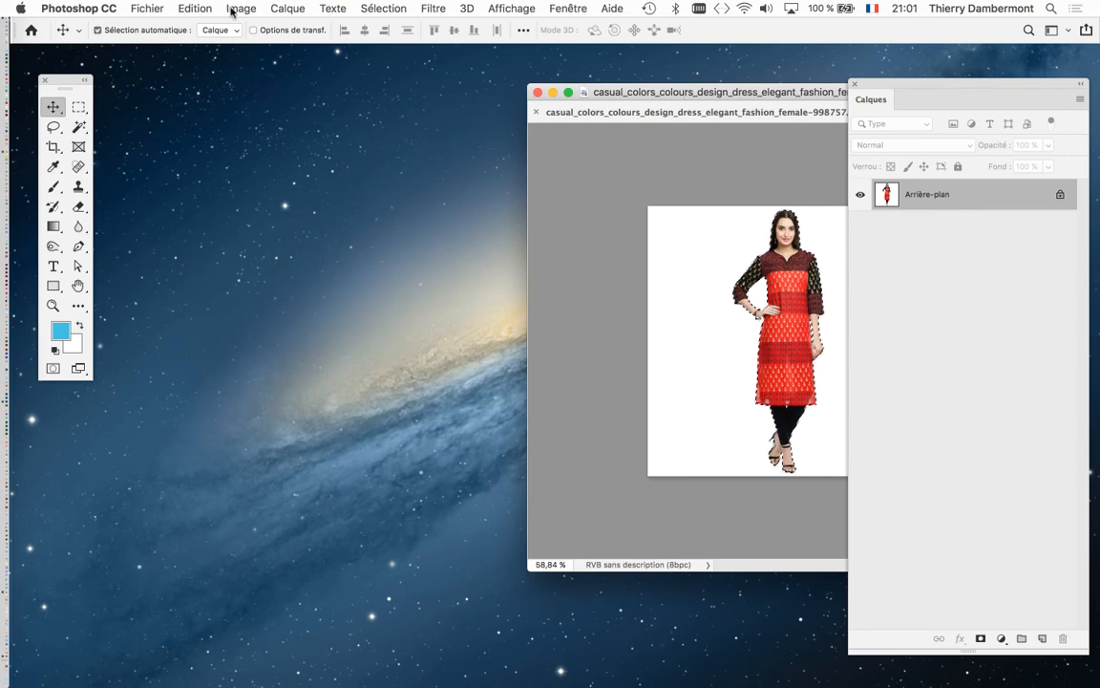
Step: Create a white 29.7 x 42 cm RGB document at 300 pixels/inch and reposition its window away from the layers list
click(147, 8)
click(155, 27)
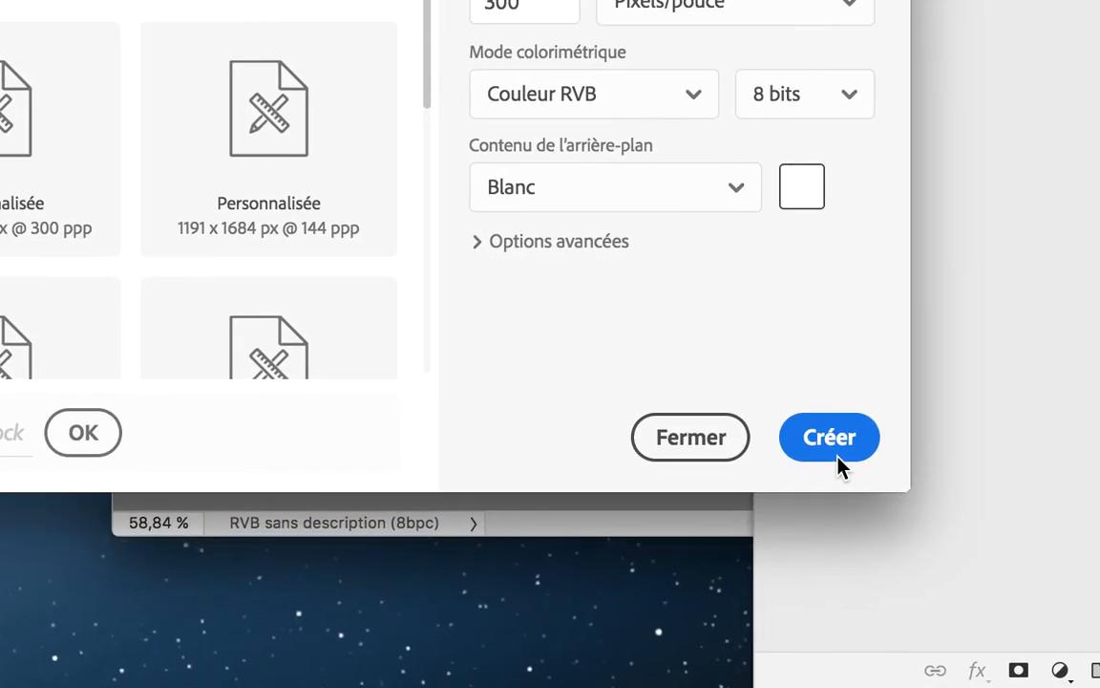
click(838, 465)
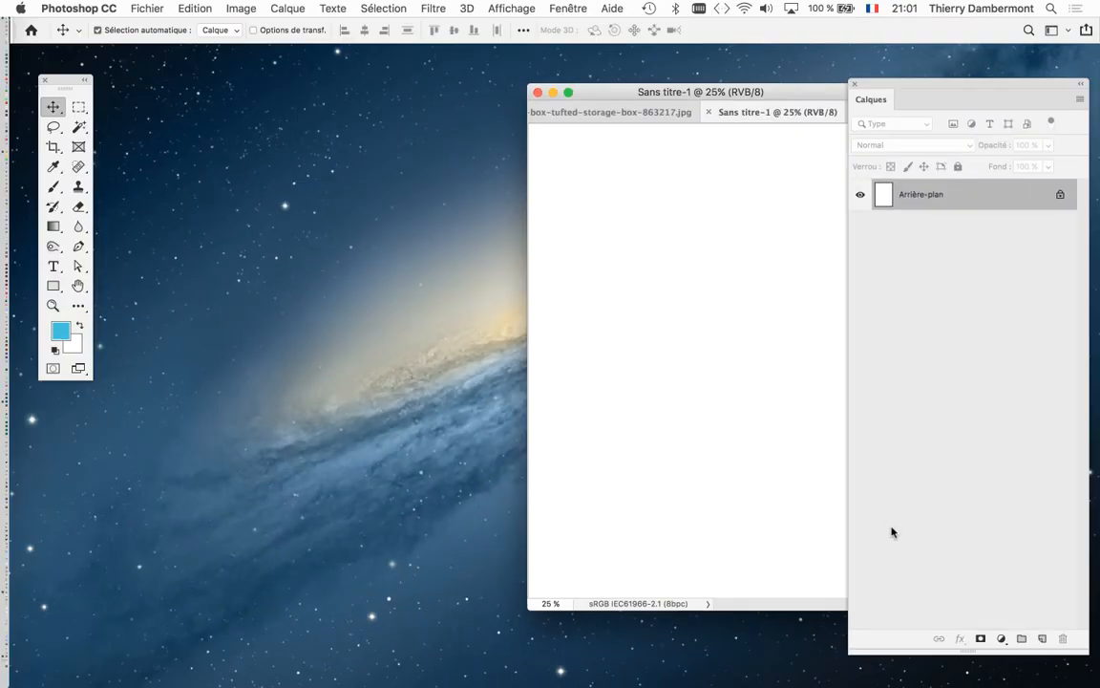
drag(678, 99, 495, 53)
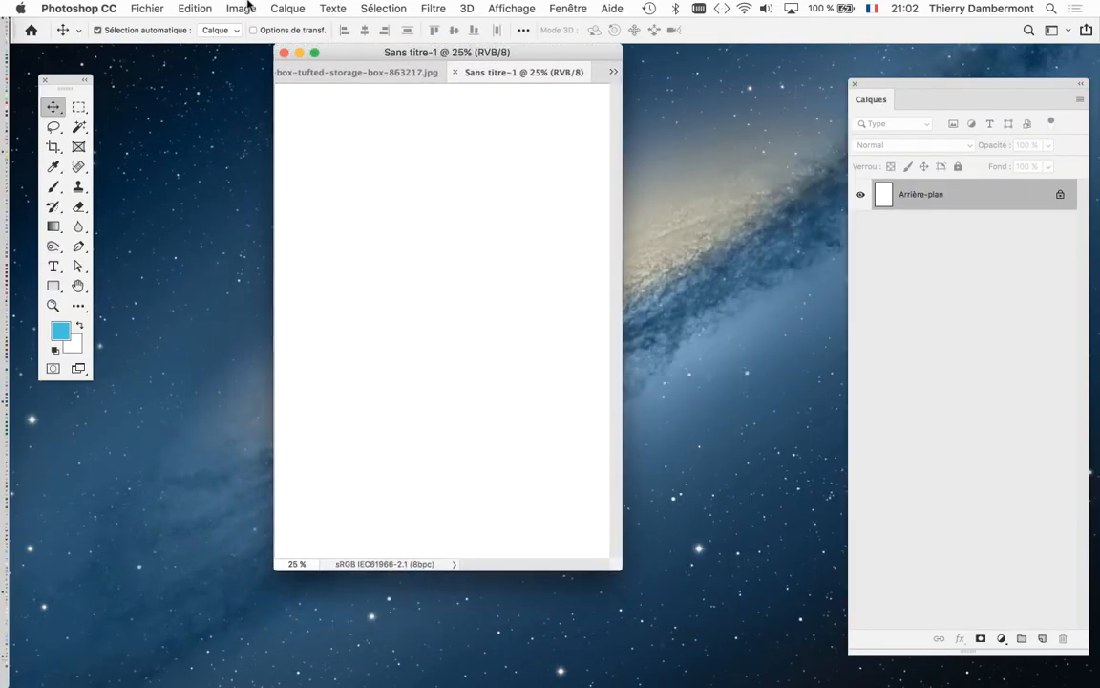
Step: Check the blank document's pixel dimensions in Image Size without applying changes, and close the document
click(241, 8)
click(344, 126)
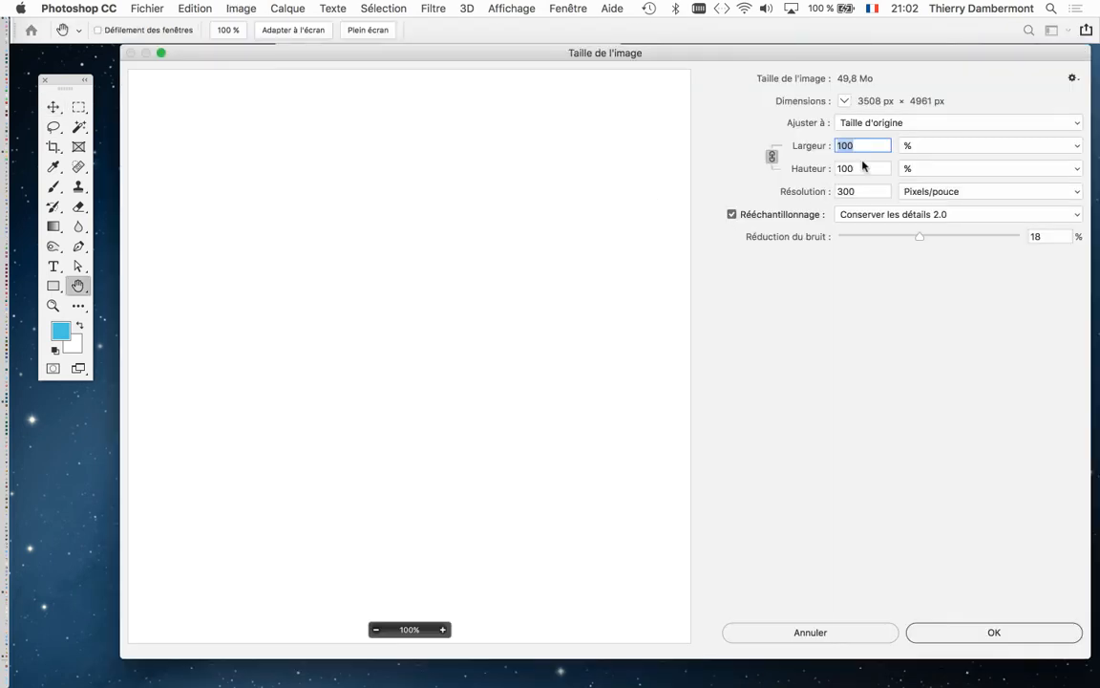
key(alt+super+8)
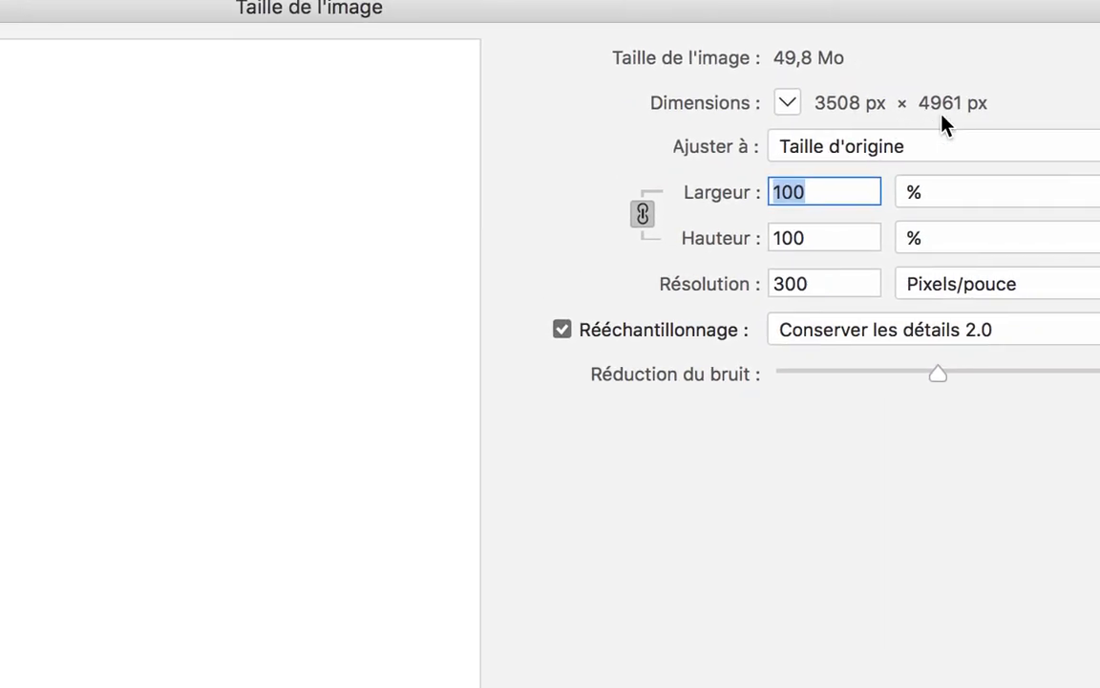
key(alt+super+8)
click(874, 631)
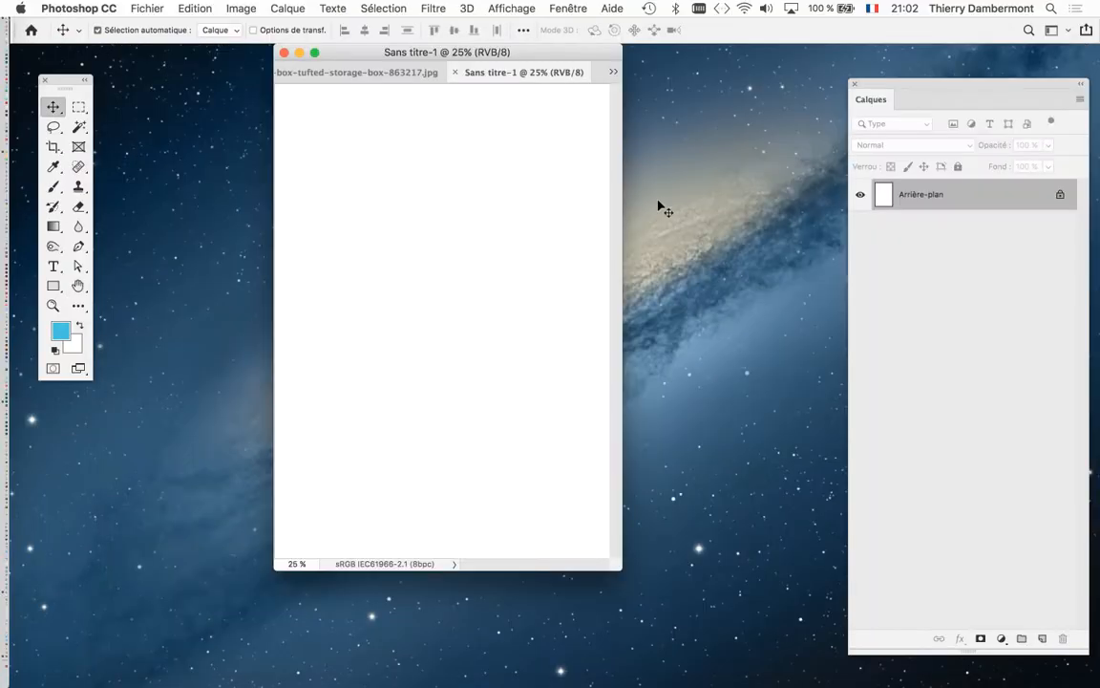
click(456, 73)
drag(391, 53, 798, 209)
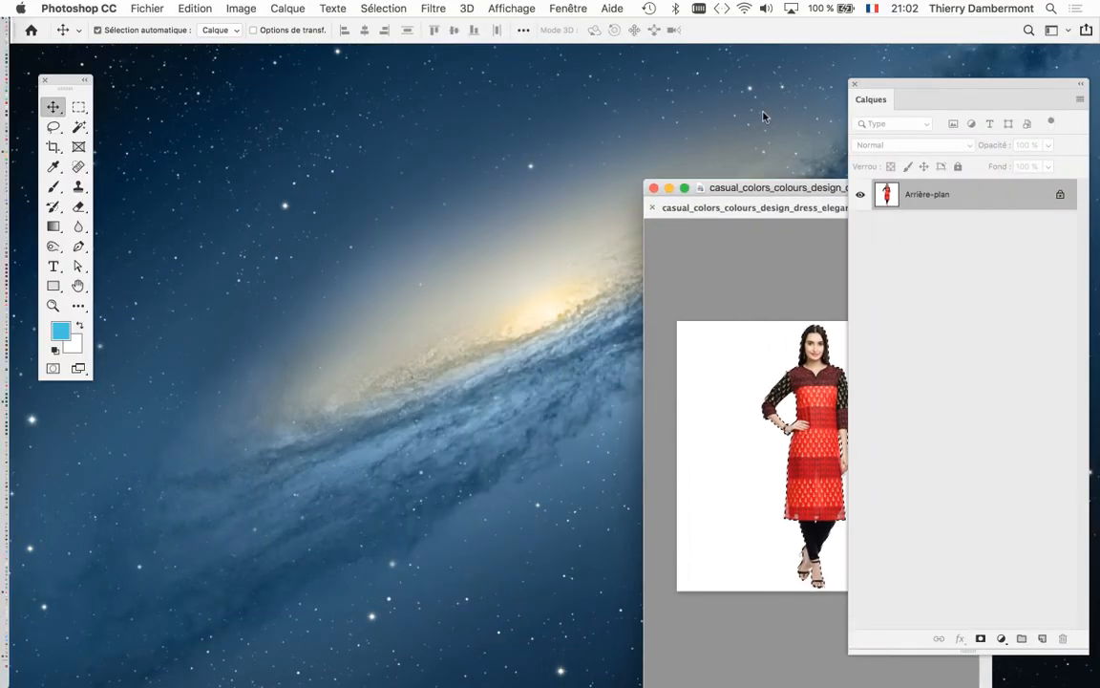
Step: Set up a new document measured in pixels, with a width of 5000 and a height of 7000
click(155, 7)
click(164, 28)
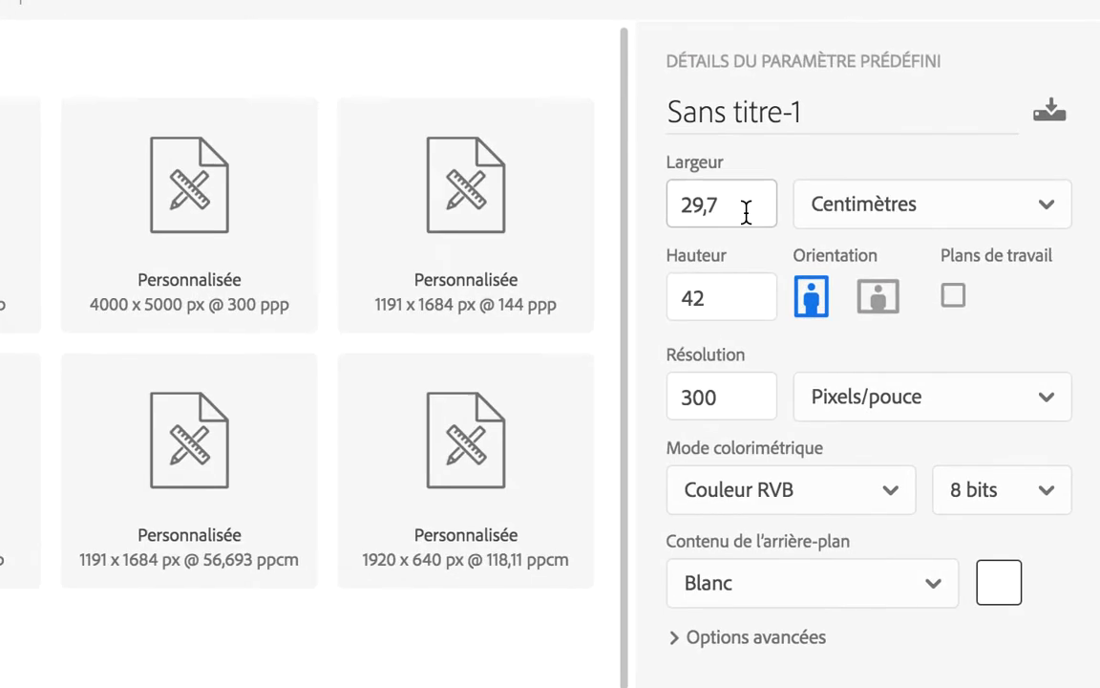
click(844, 212)
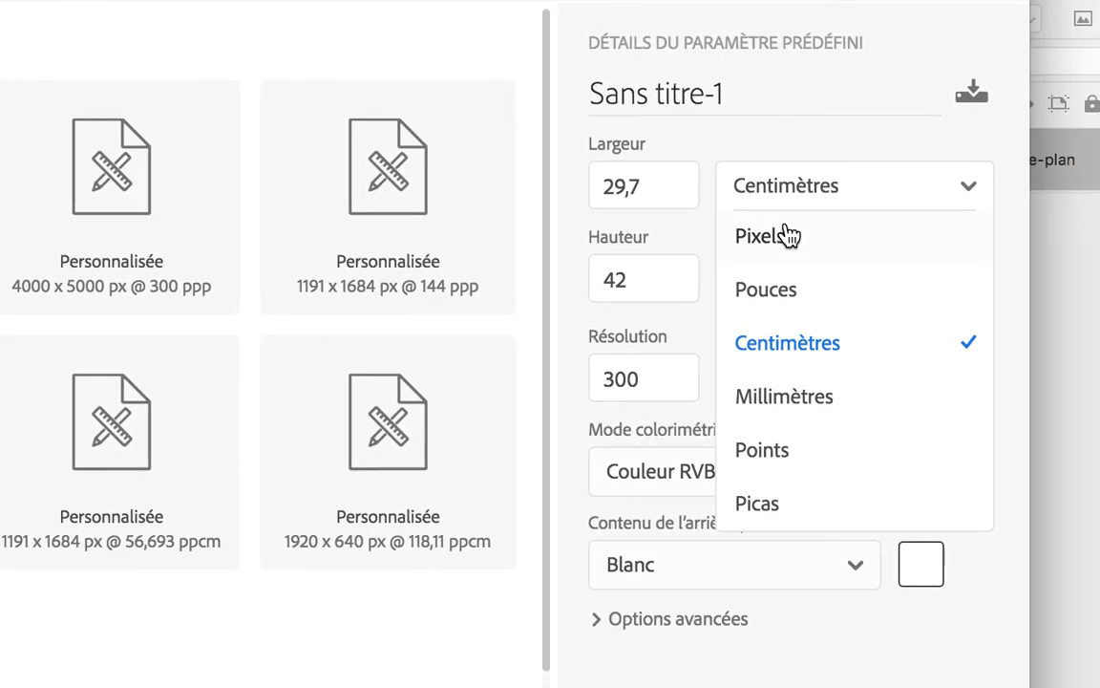
click(855, 253)
click(691, 180)
double_click(669, 180)
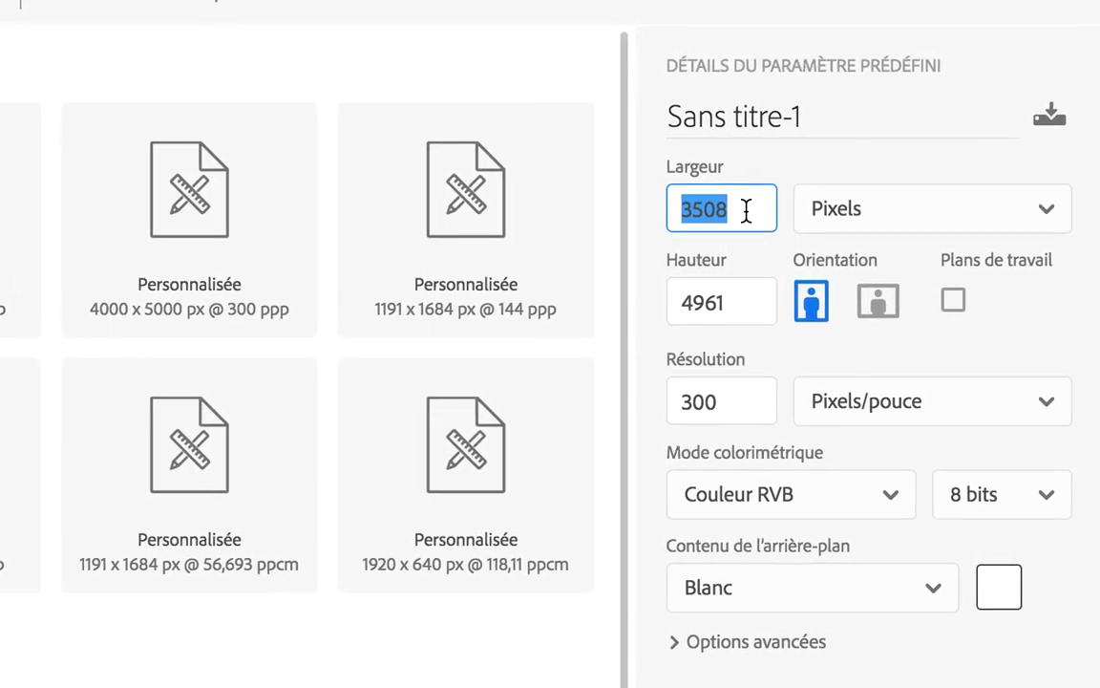
text(5)
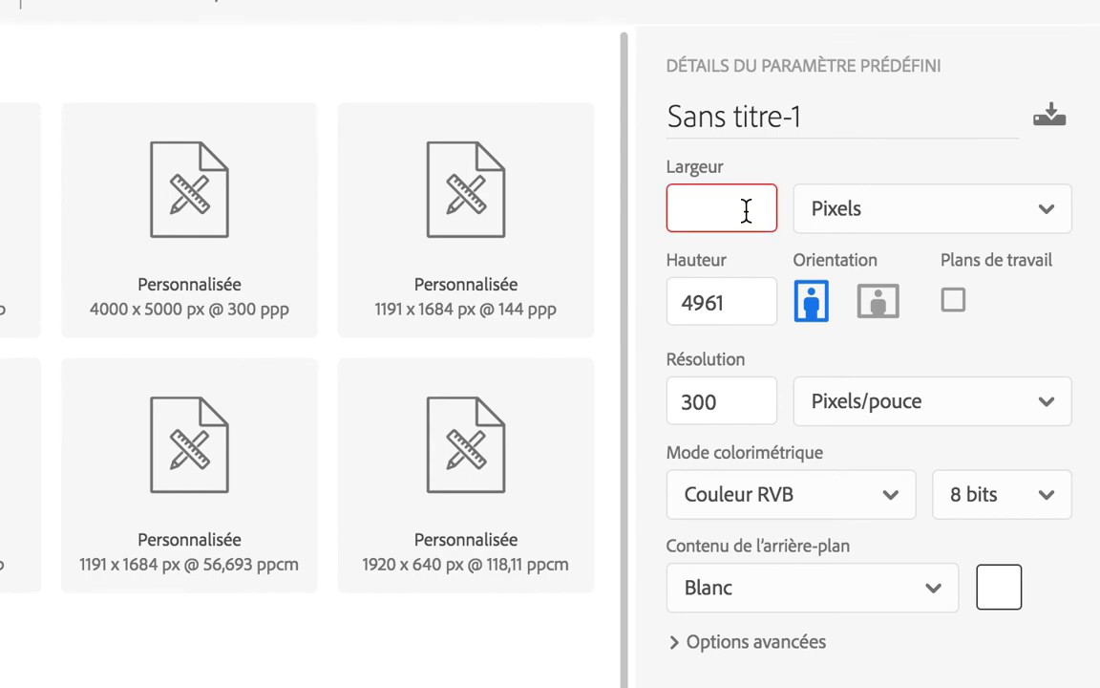
text(5000)
drag(749, 242, 628, 241)
text(7000)
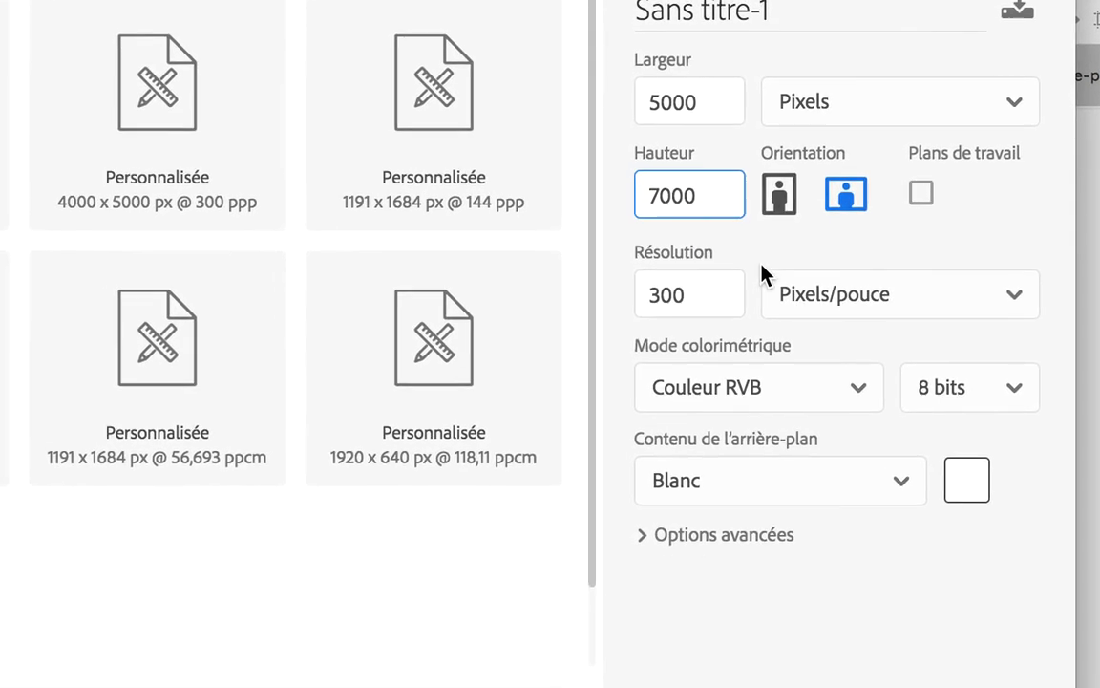
Step: Set the new document's resolution to 12 pixels/inch and create it
drag(701, 297, 613, 304)
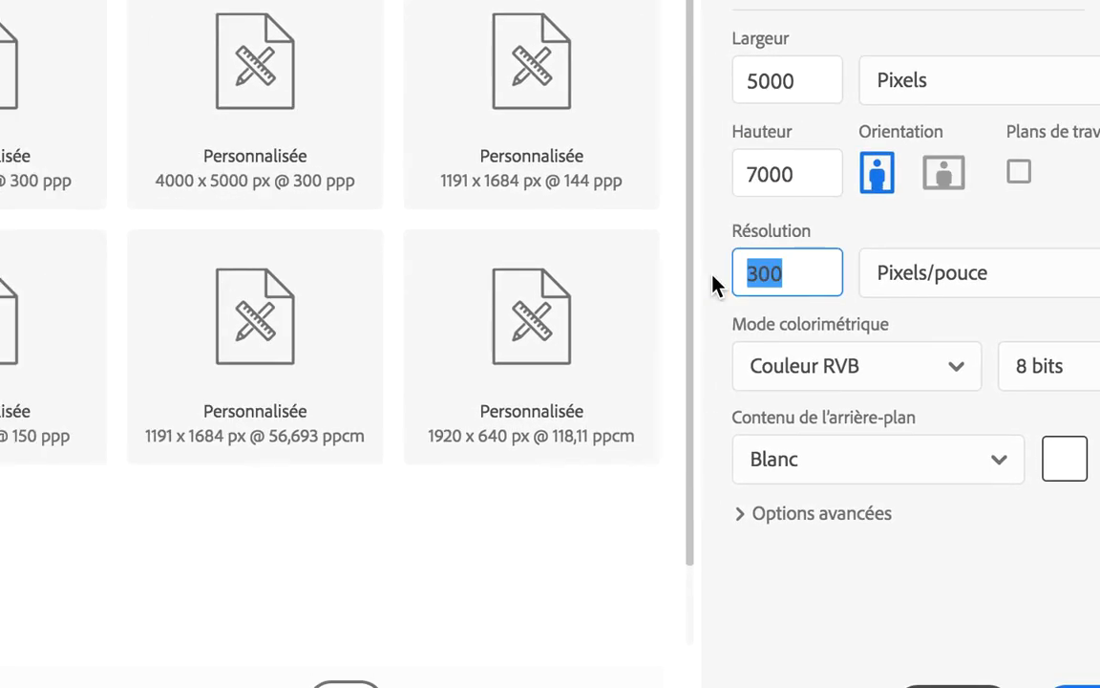
text(12)
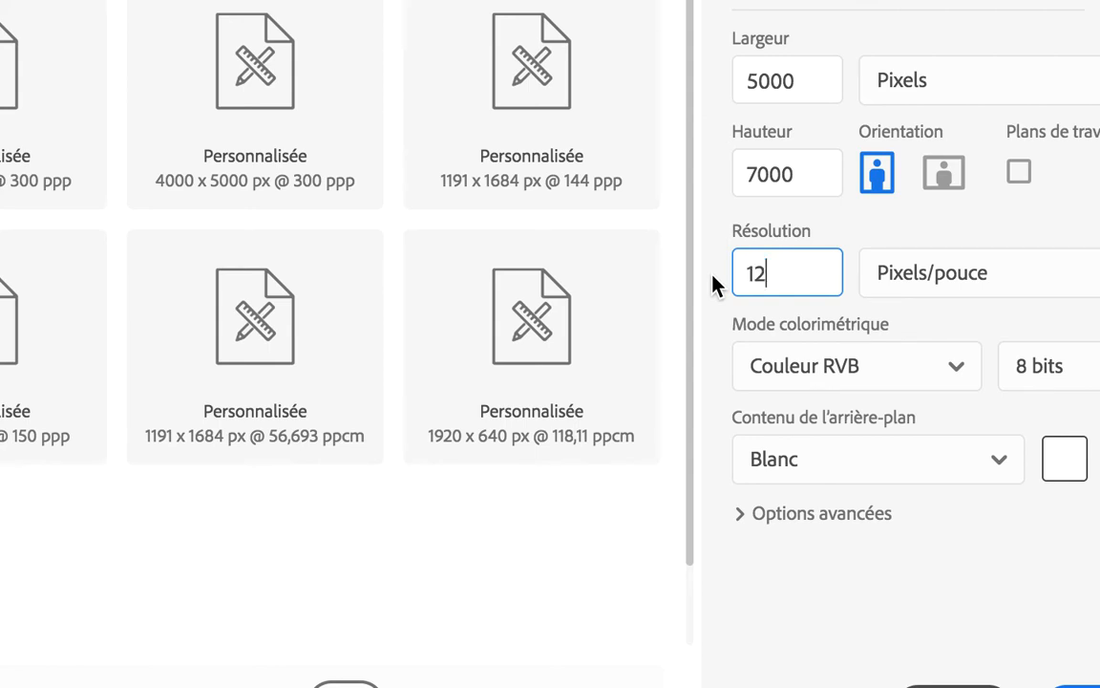
drag(767, 274, 737, 274)
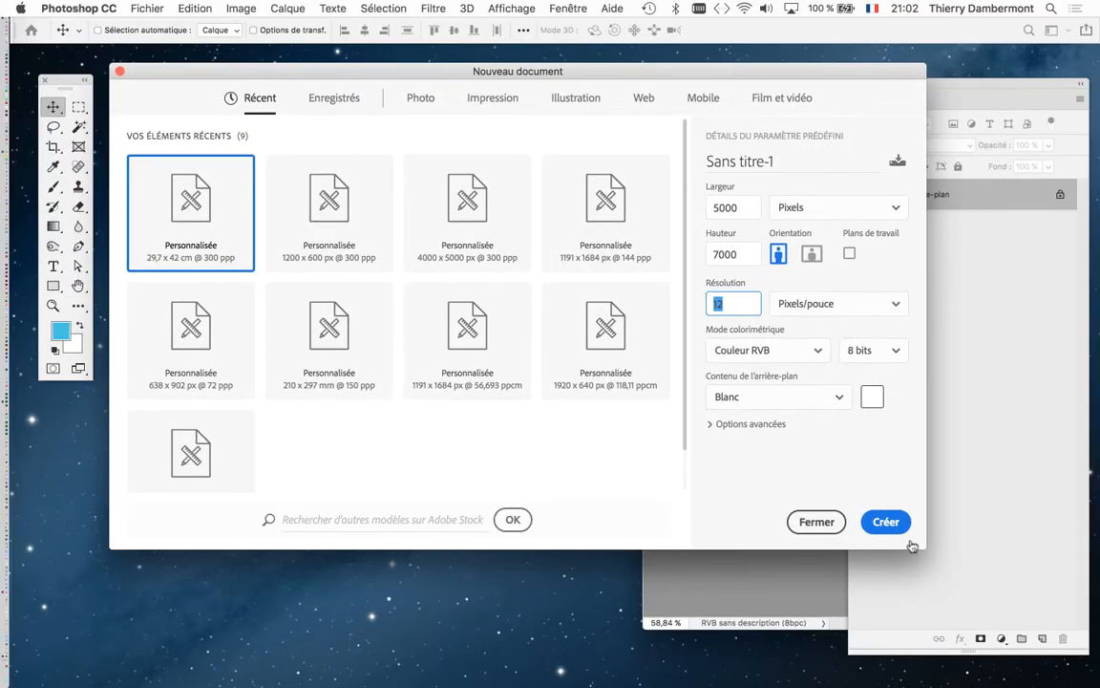
click(885, 522)
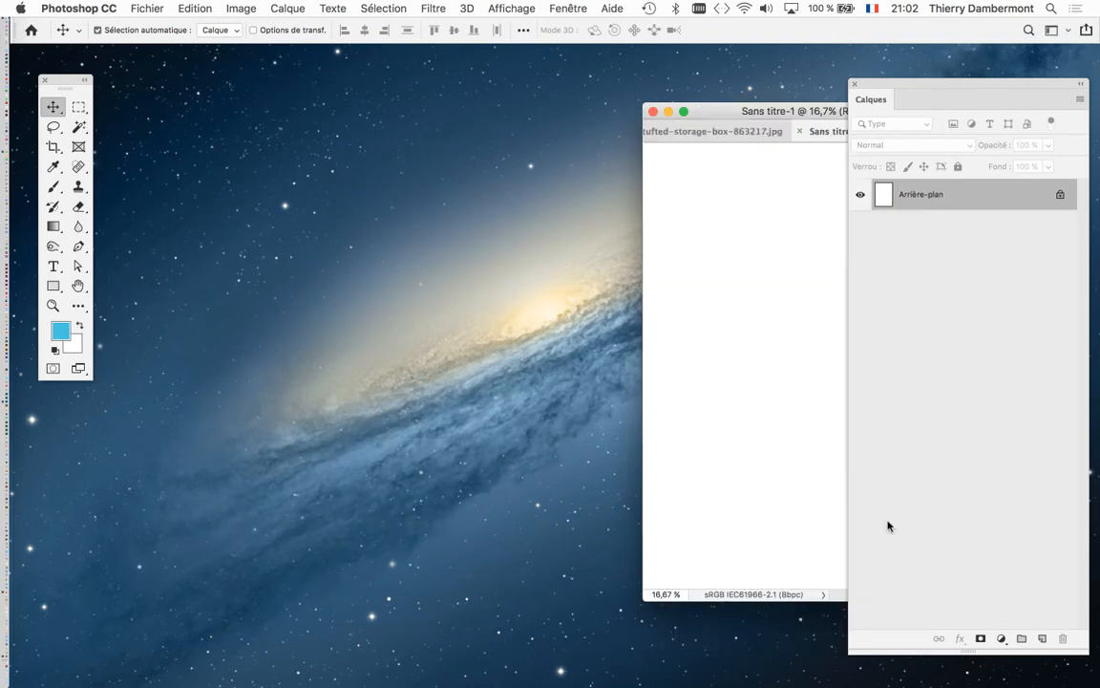
Step: Float the blank document in its own enlarged window beside the woman's photo and check its document information
drag(817, 137, 188, 73)
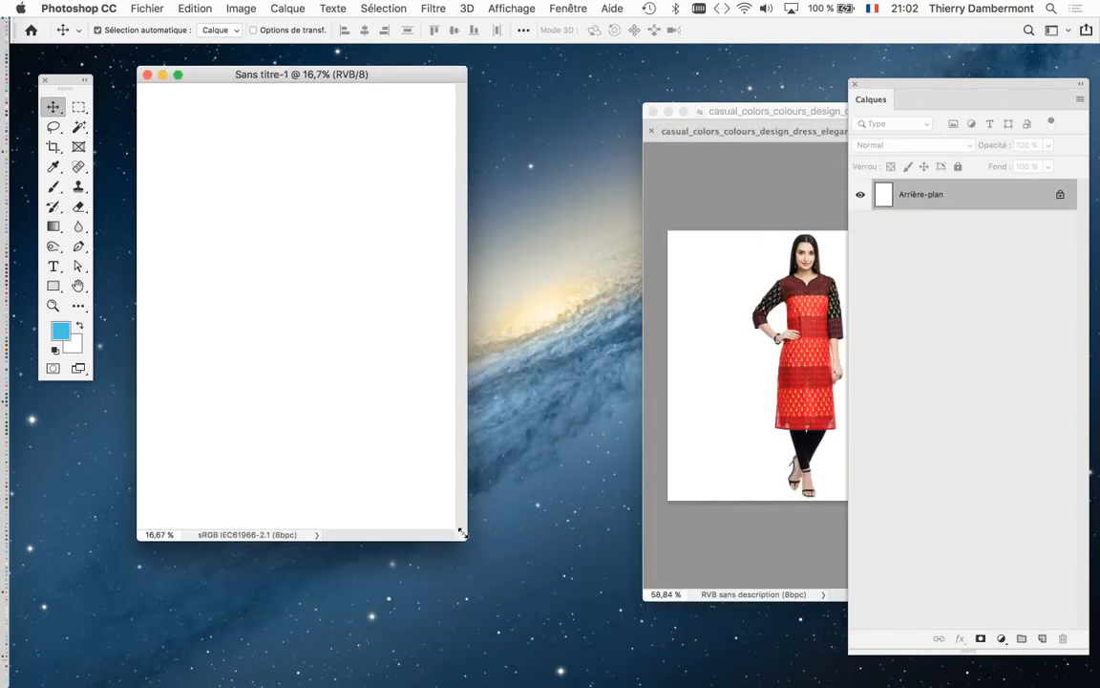
drag(461, 534, 569, 594)
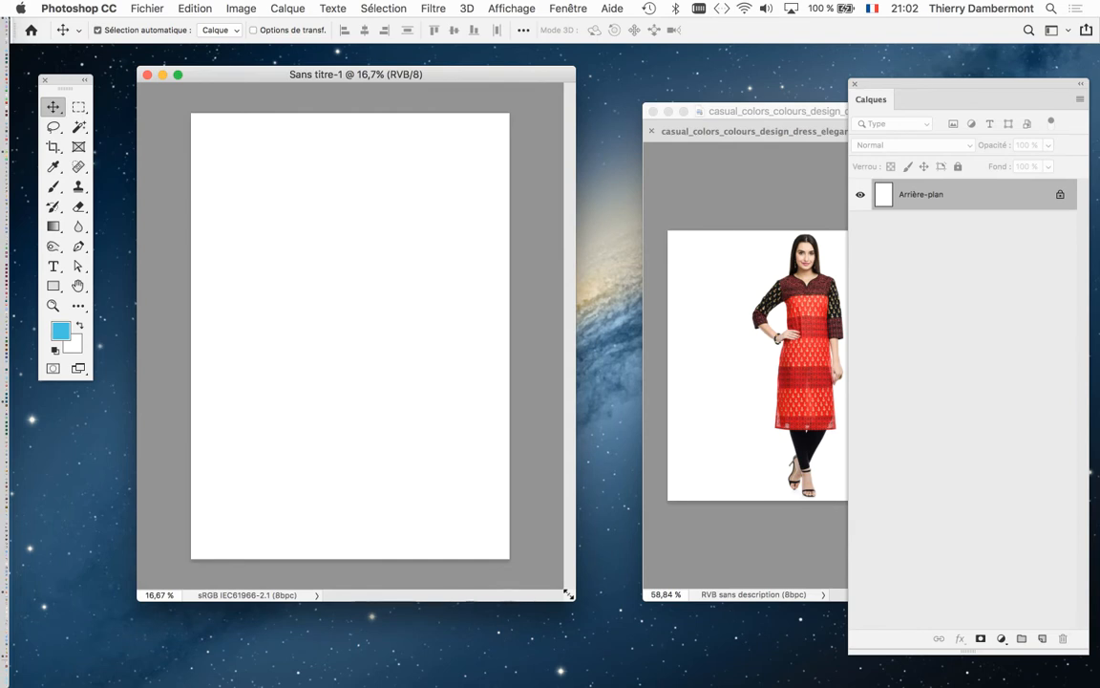
mouse_move(566, 594)
mouse_down()
mouse_move(566, 535)
mouse_move(572, 580)
mouse_up()
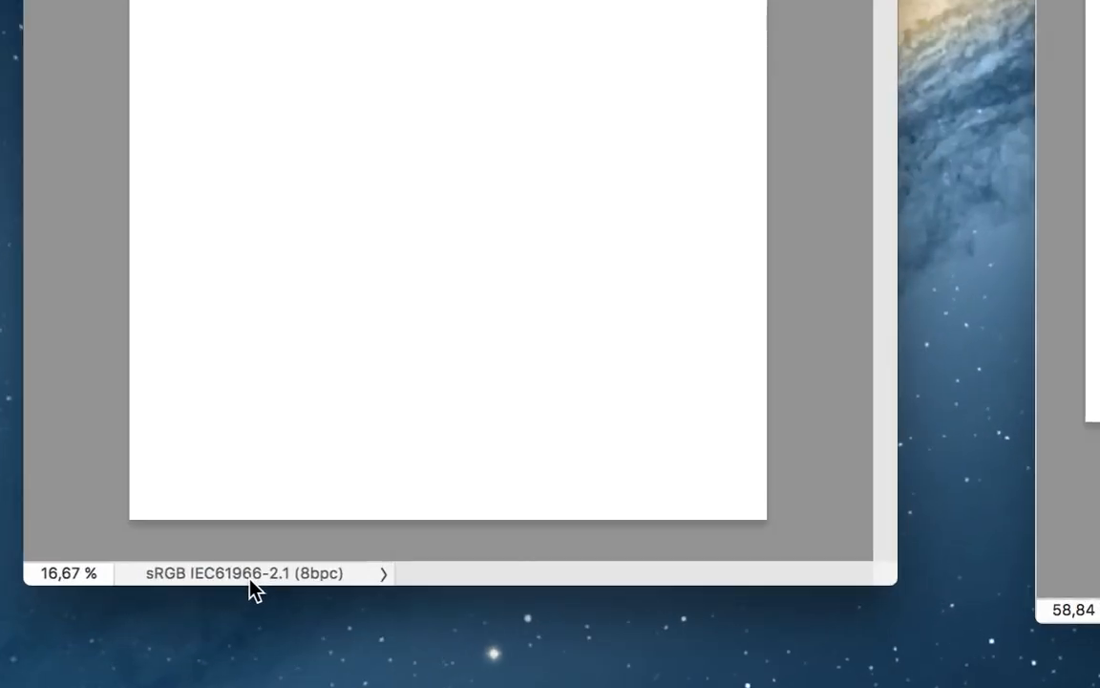
click(250, 578)
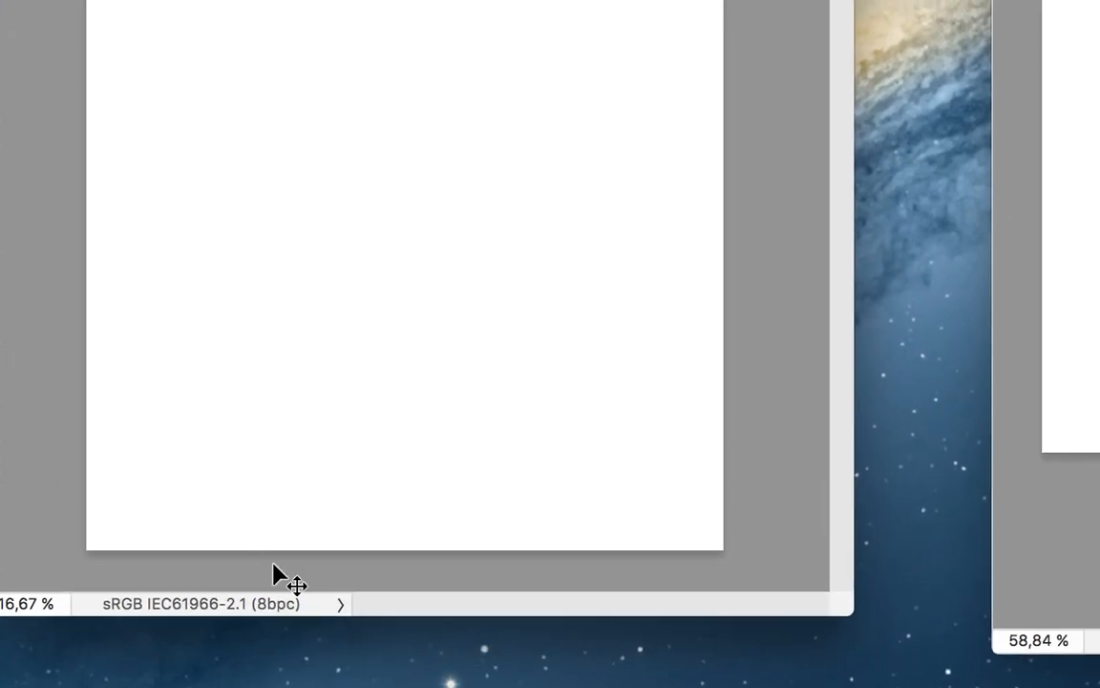
click(254, 603)
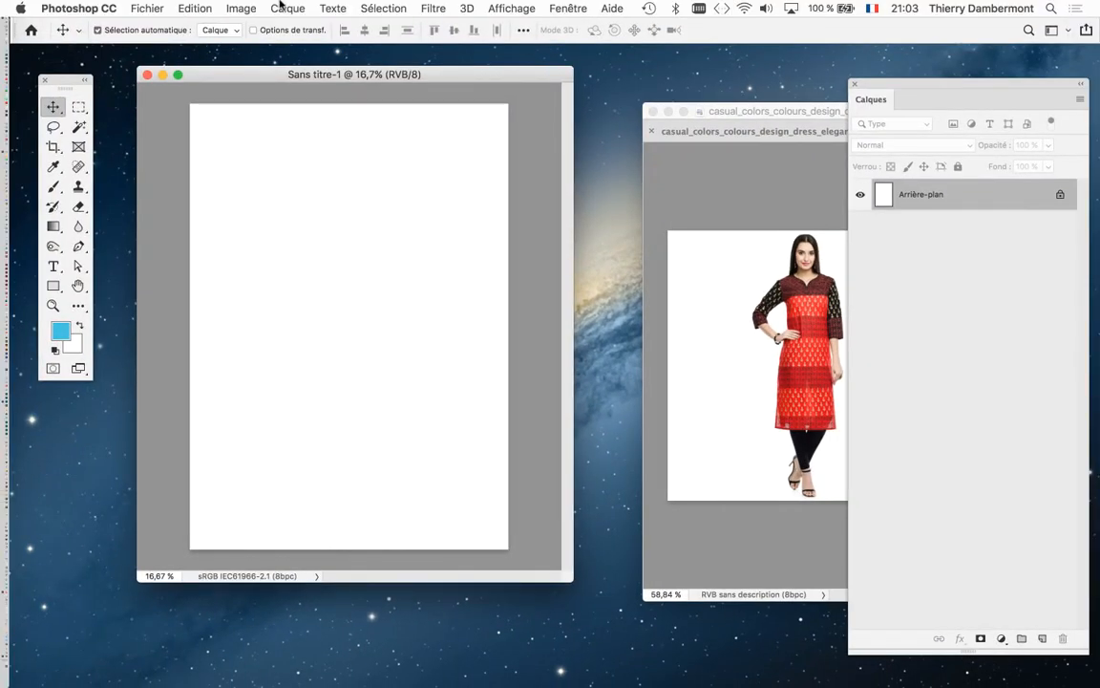
Step: Turn off resampling for the blank document's image size and set its resolution to 150 pixels/inch
click(241, 8)
click(272, 128)
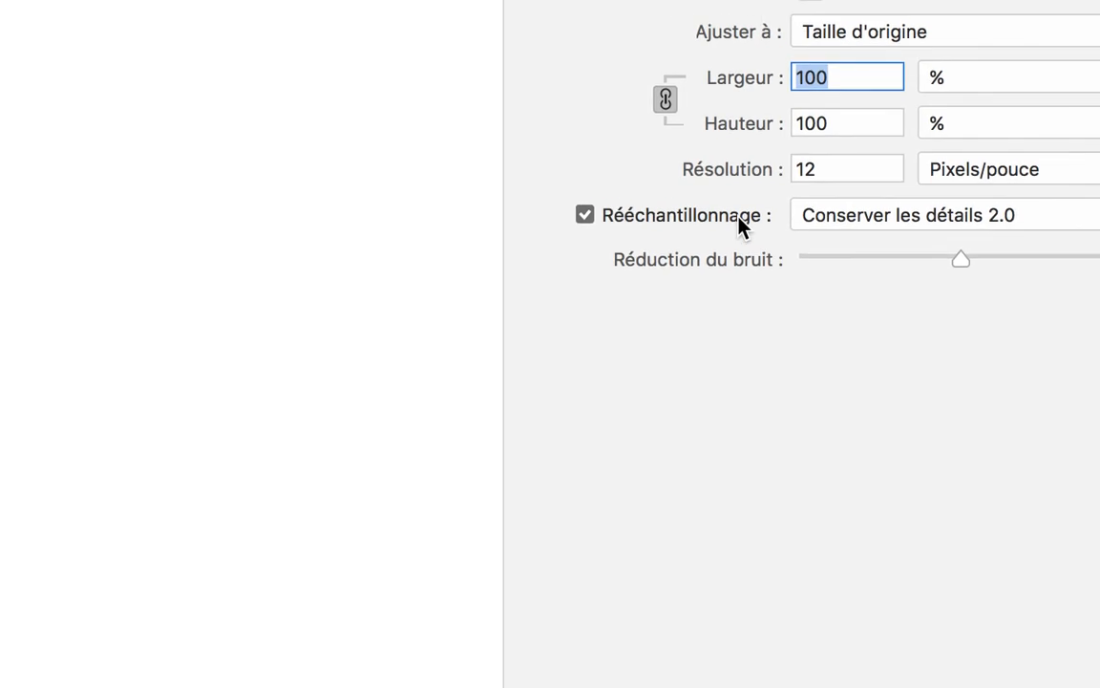
click(718, 203)
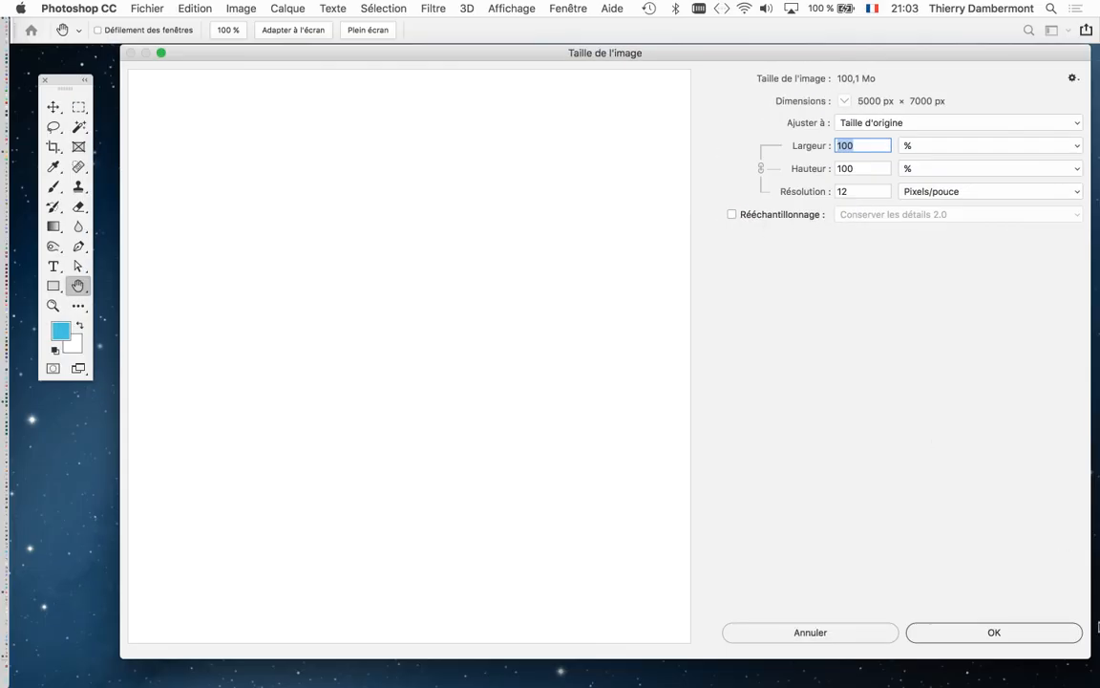
drag(1085, 650, 737, 342)
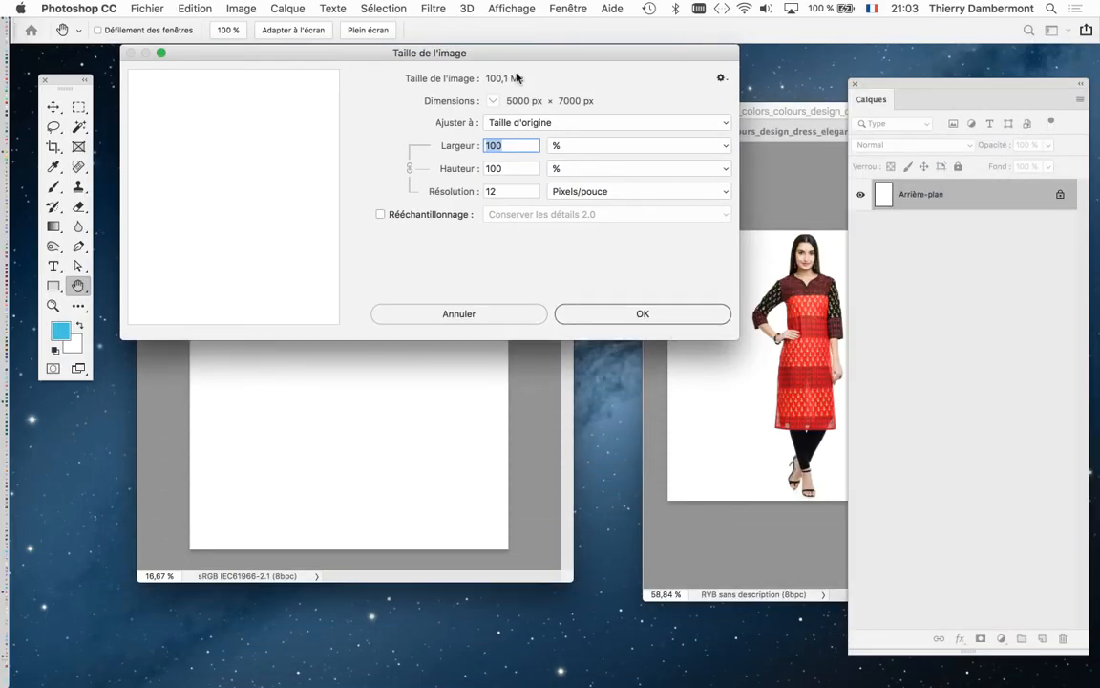
drag(511, 47, 537, 157)
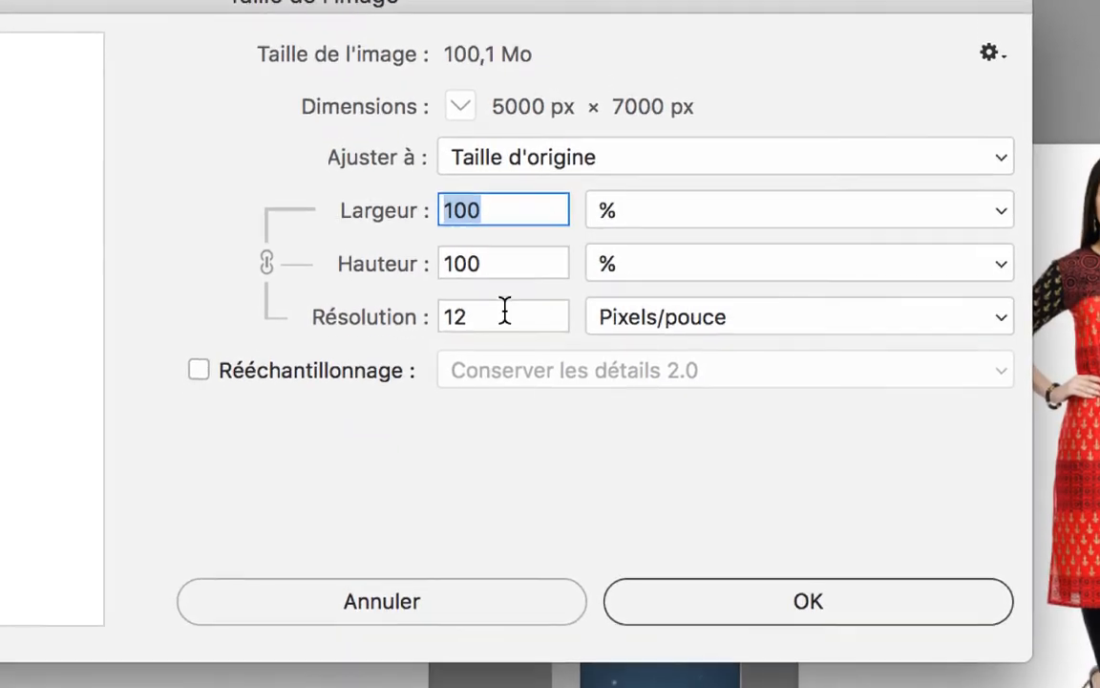
drag(363, 386, 236, 382)
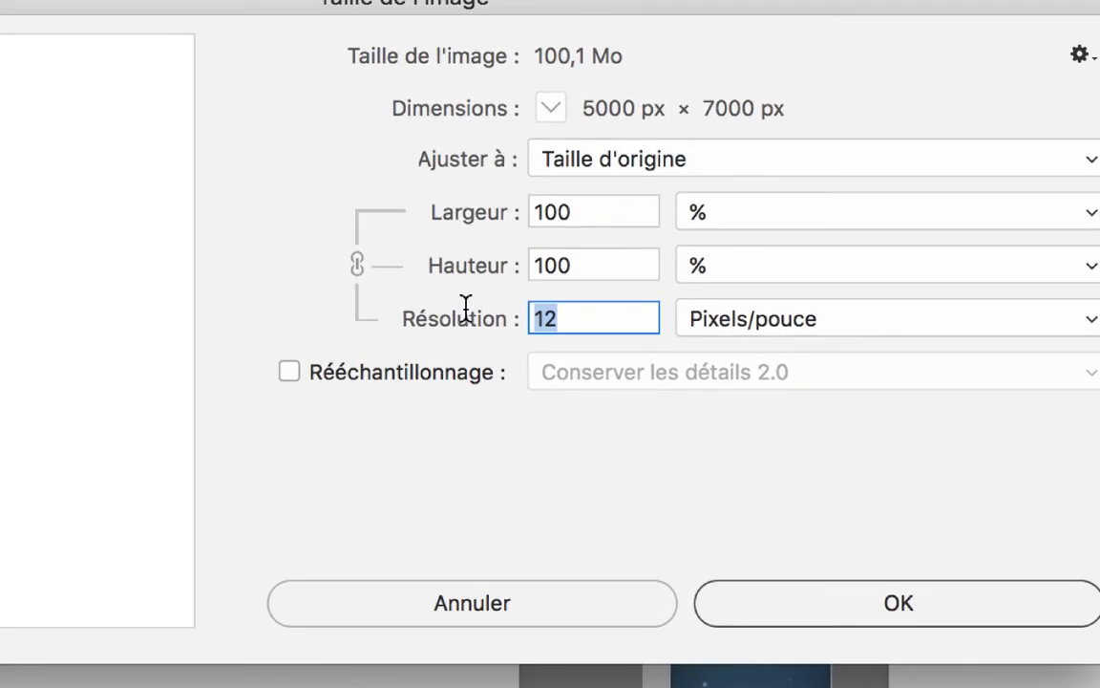
text(150)
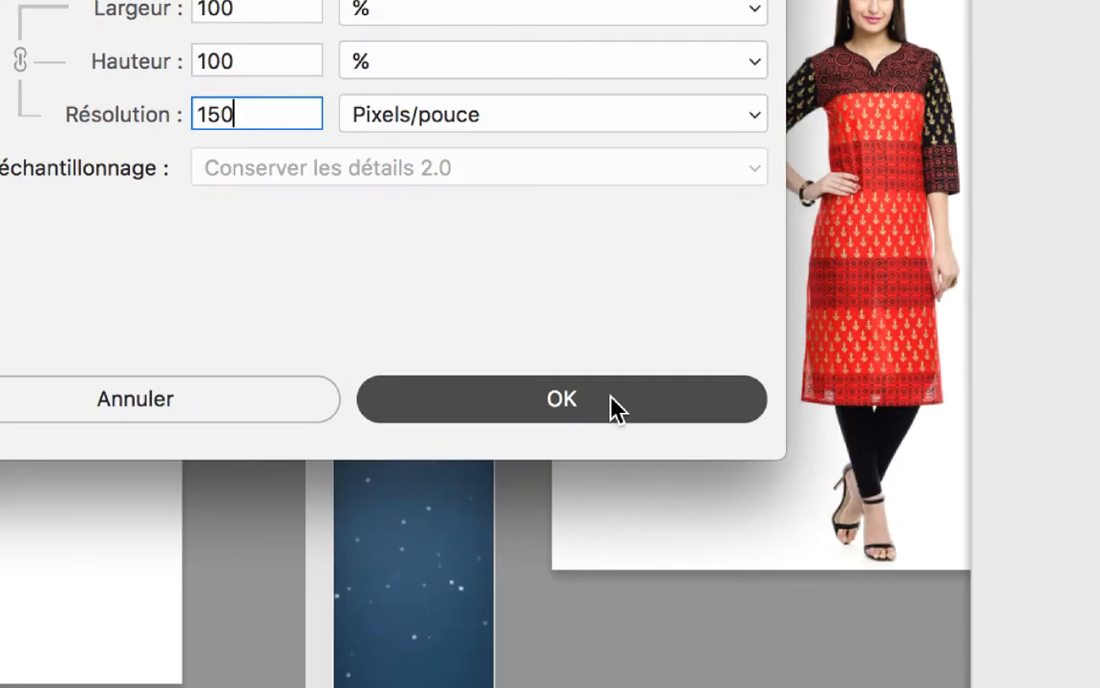
click(616, 406)
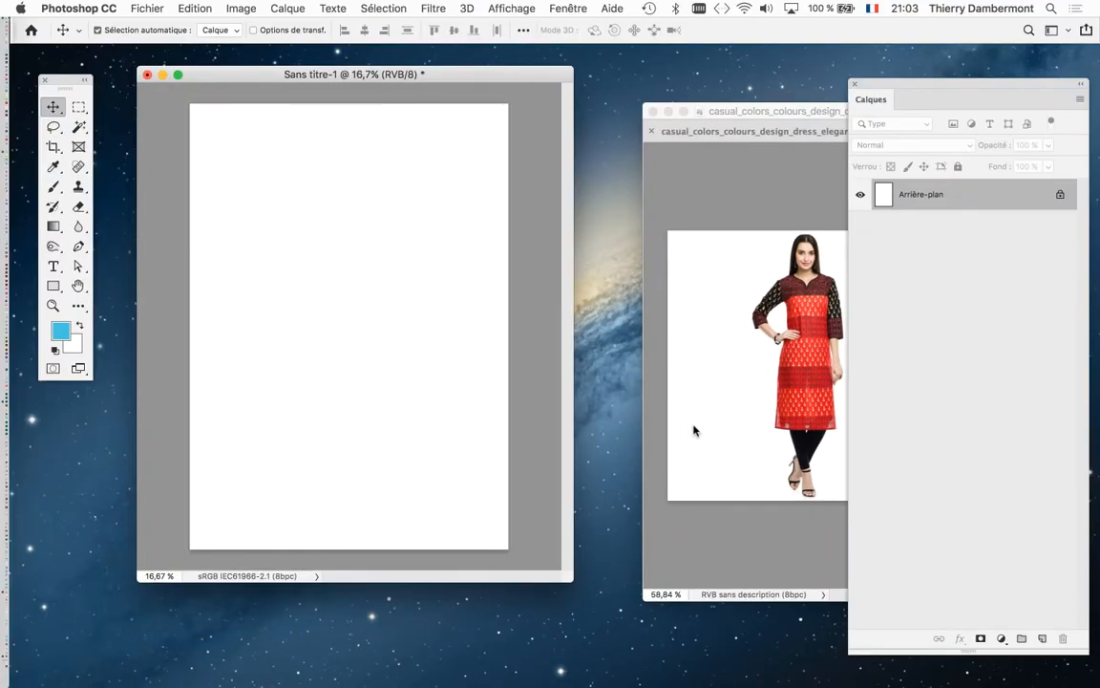
Step: Set the blank document's resolution to 36 pixels/inch with resampling left off
click(241, 7)
click(253, 127)
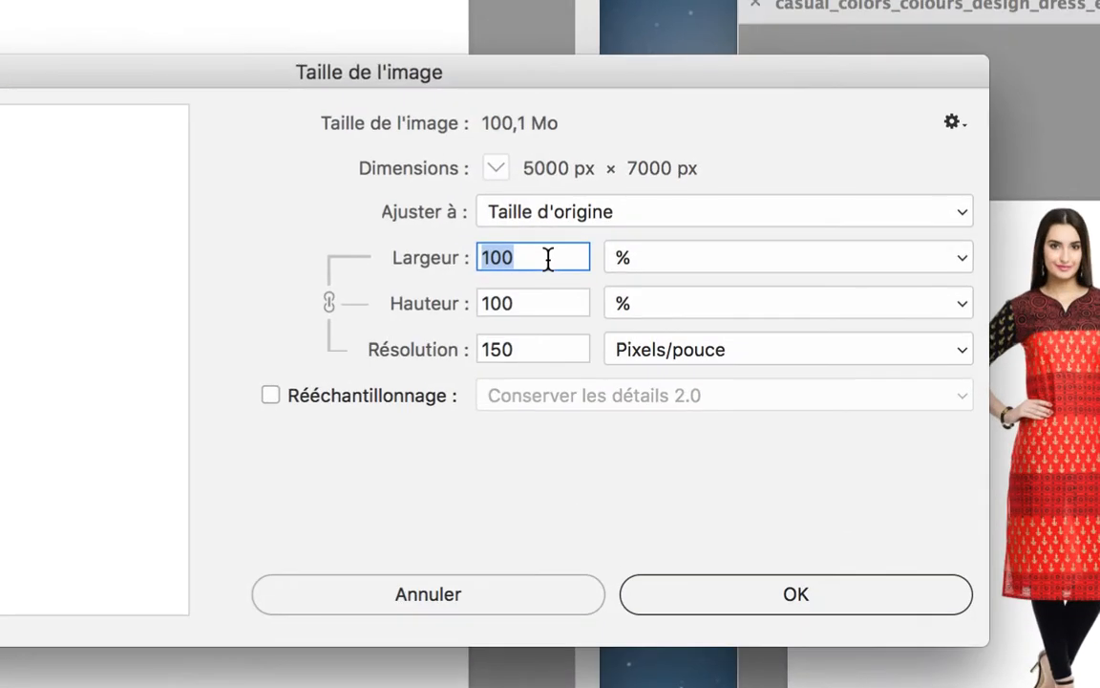
click(440, 352)
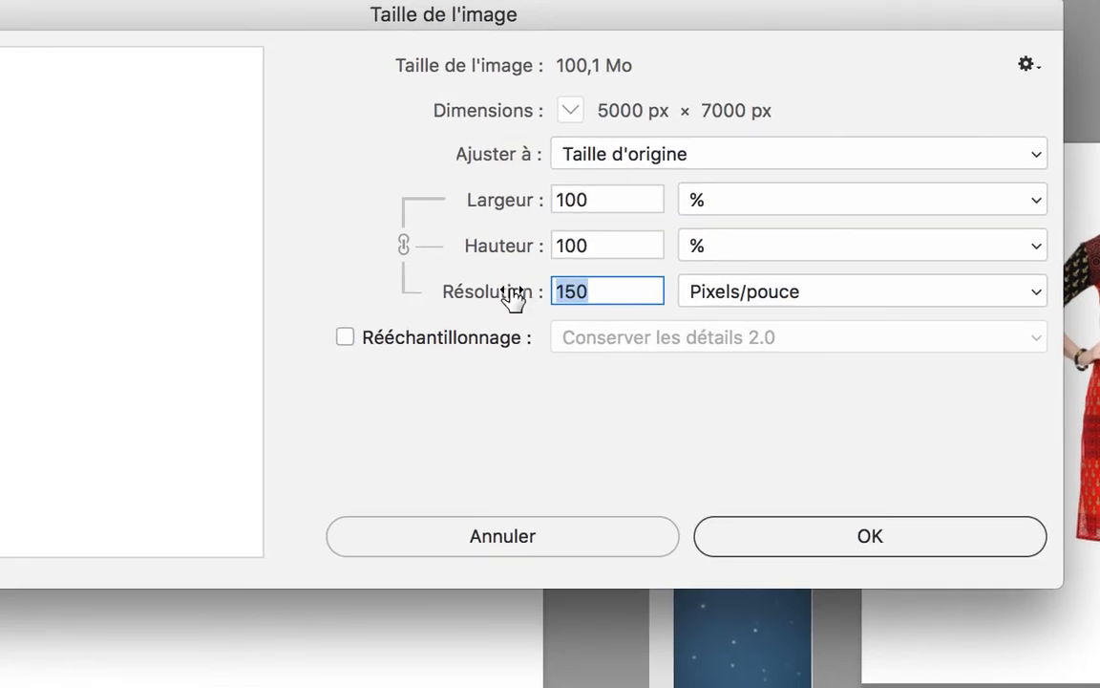
text(36)
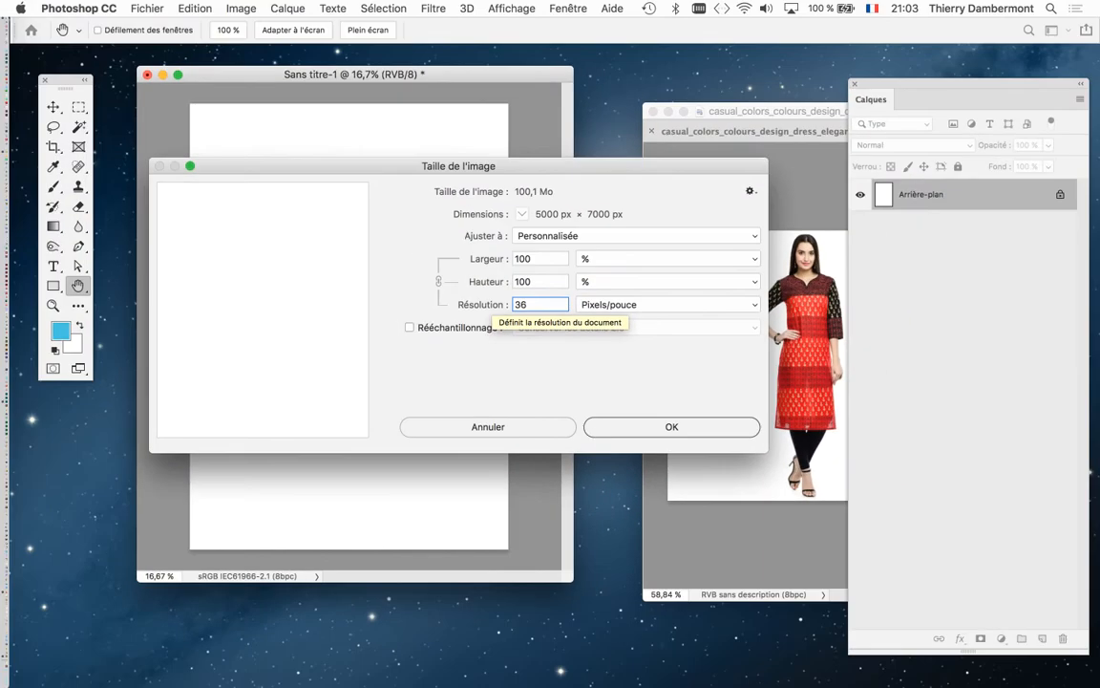
key(Return)
Step: Copy the cut-out woman into the blank document, scale her to about 301%, and place her left of the page's centre
click(755, 112)
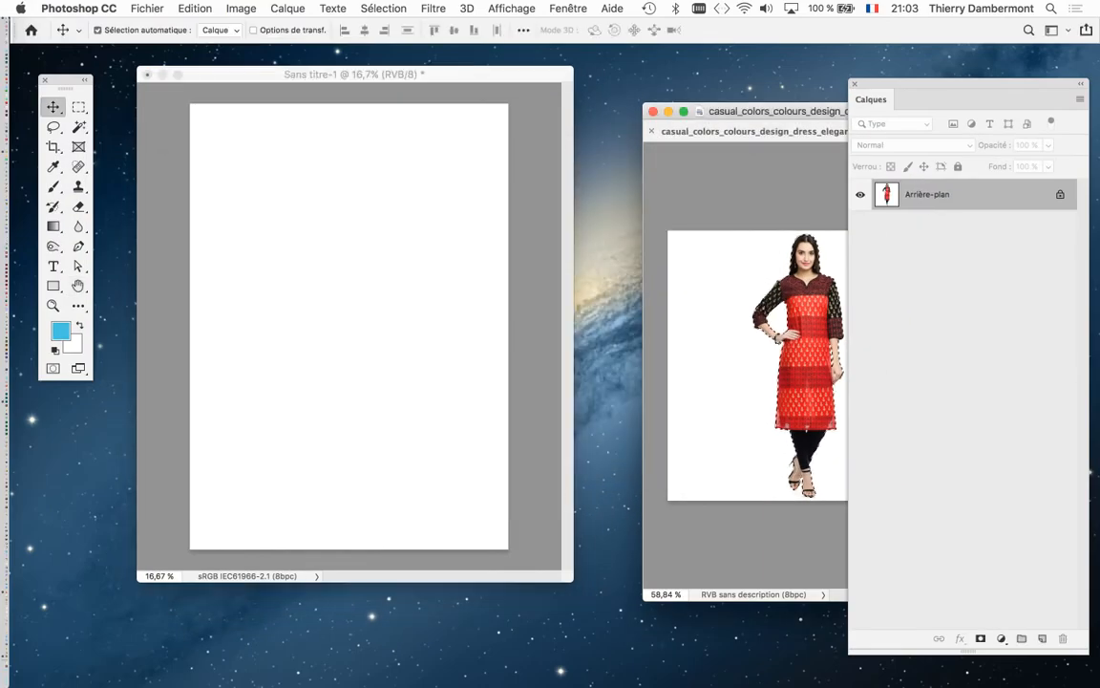
click(55, 107)
drag(728, 262, 489, 134)
key(super+t)
drag(377, 177, 275, 284)
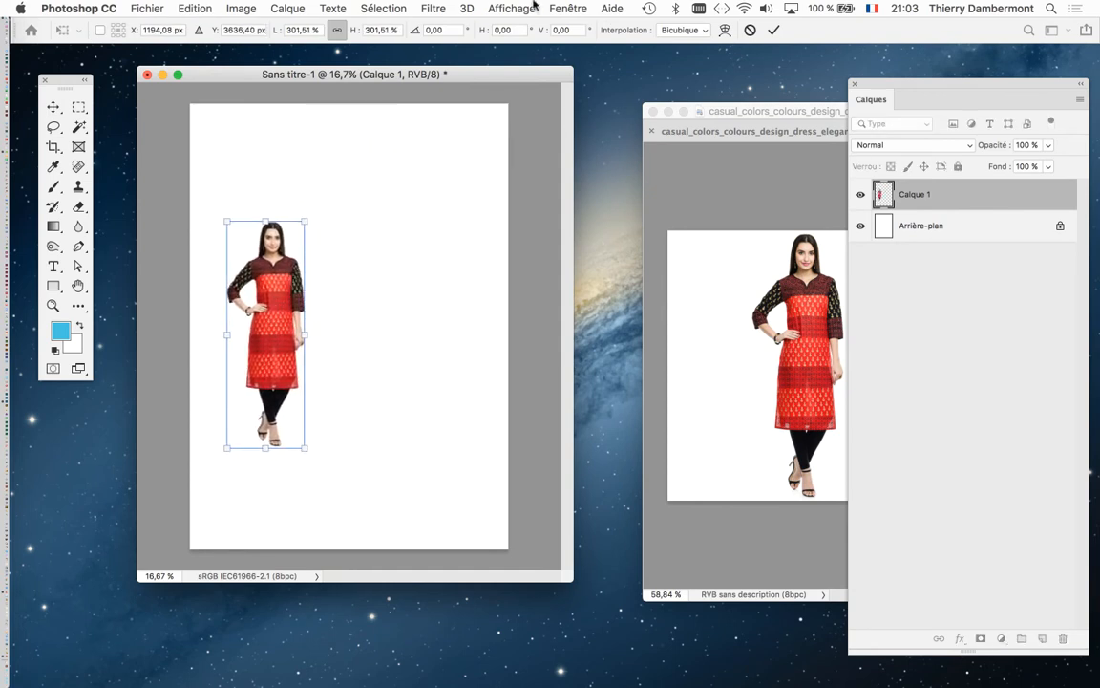
click(773, 30)
Step: Add the cut-out moon to the poster at about 167% scale and place its layer beneath the woman's
click(769, 110)
key(ctrl+Tab)
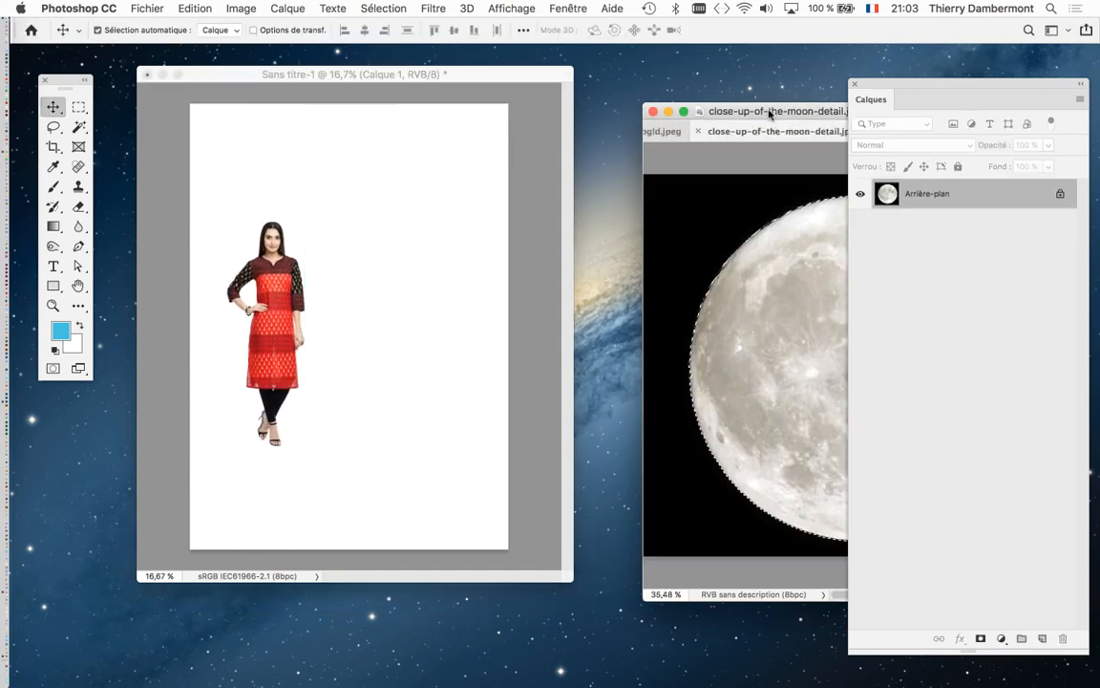
drag(769, 177, 387, 253)
key(ctrl+t)
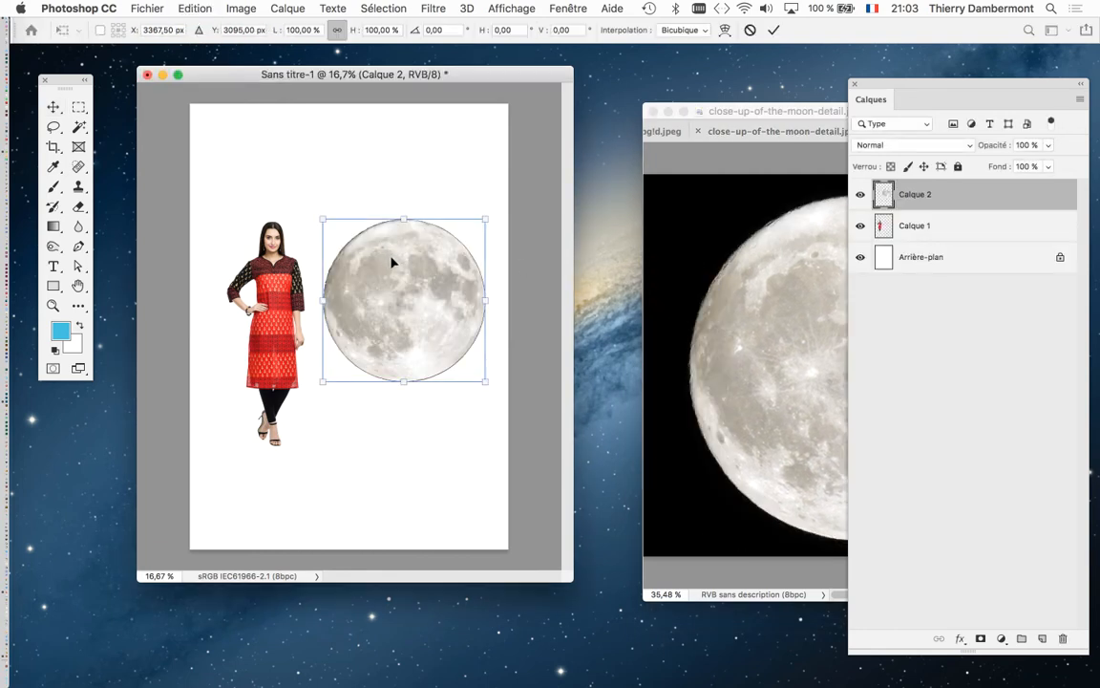
drag(325, 218, 196, 122)
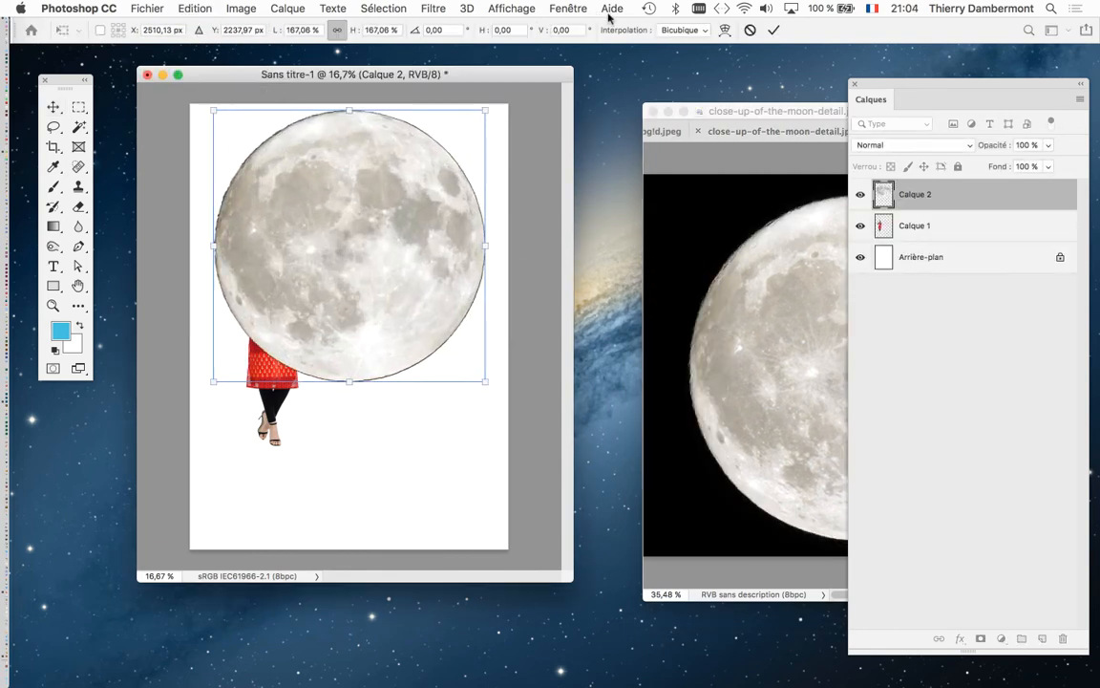
click(774, 30)
drag(973, 214, 966, 238)
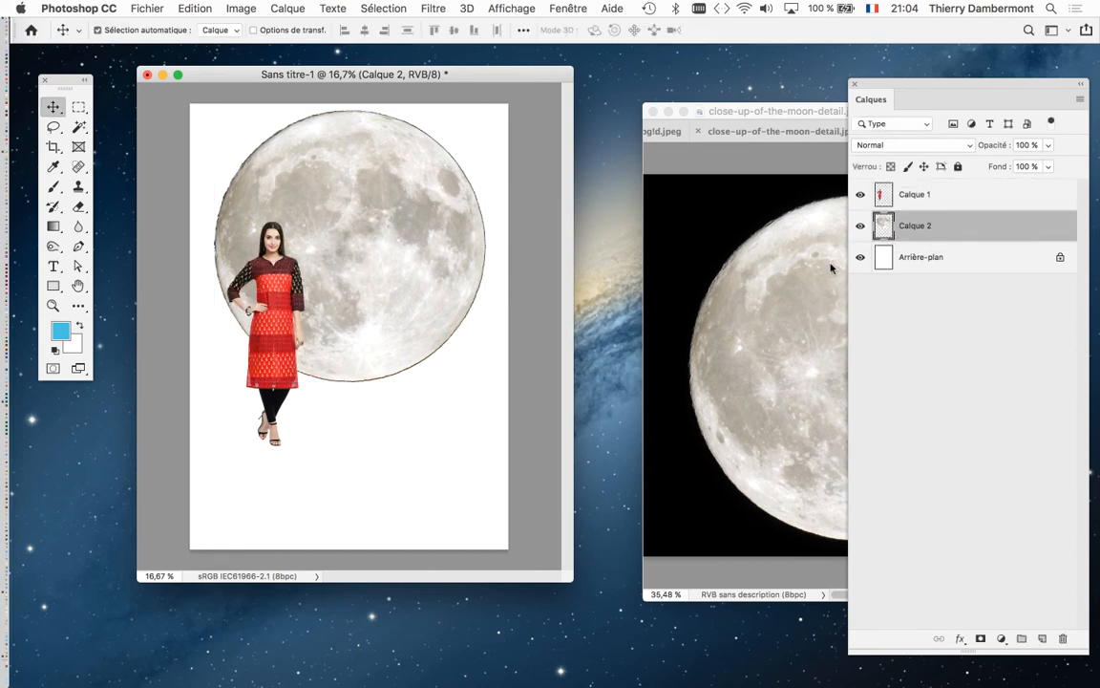
Step: Add the cut-out pocket watch over the moon and rotate it clockwise until its crown points to the upper right
click(786, 287)
key(ctrl+Tab)
key(ctrl+Tab)
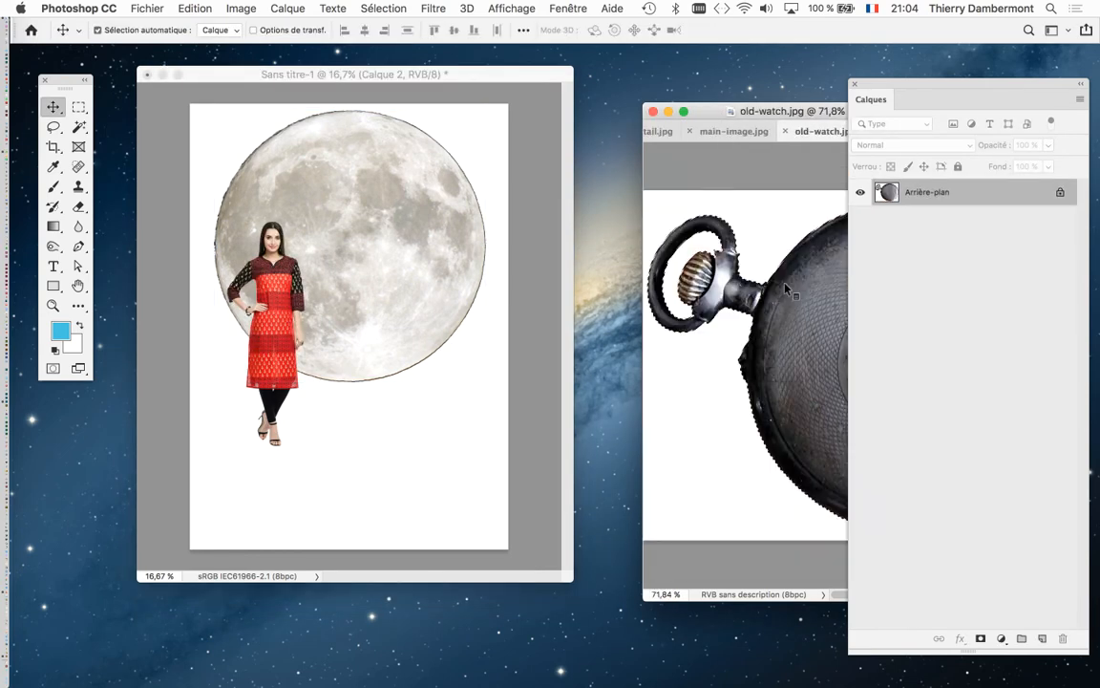
drag(801, 311, 389, 246)
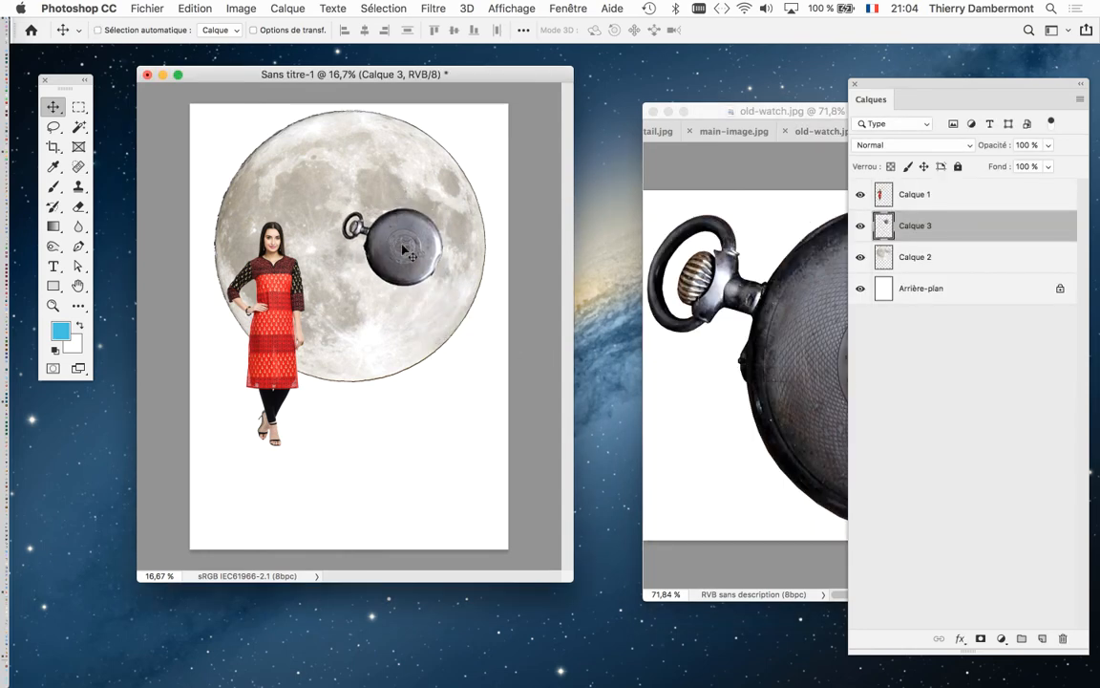
key(super+t)
drag(452, 191, 435, 313)
click(774, 30)
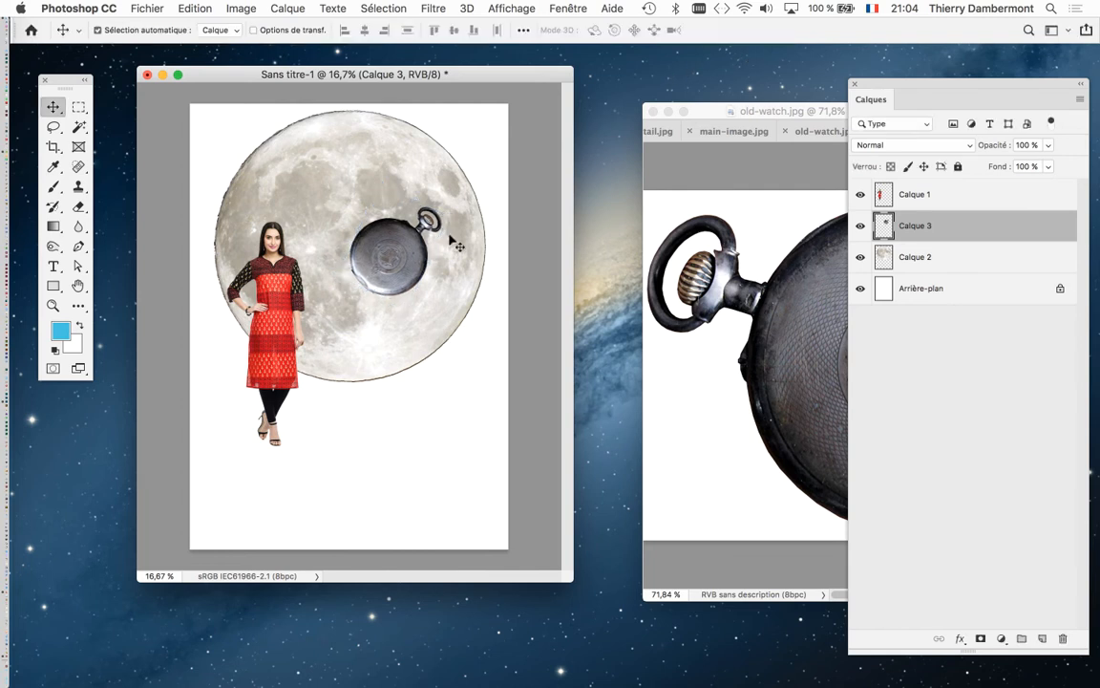
Step: Duplicate the watch twice, scale one copy to about 171%, and move it over the moon's lower right edge
drag(395, 269, 485, 283)
key(super+t)
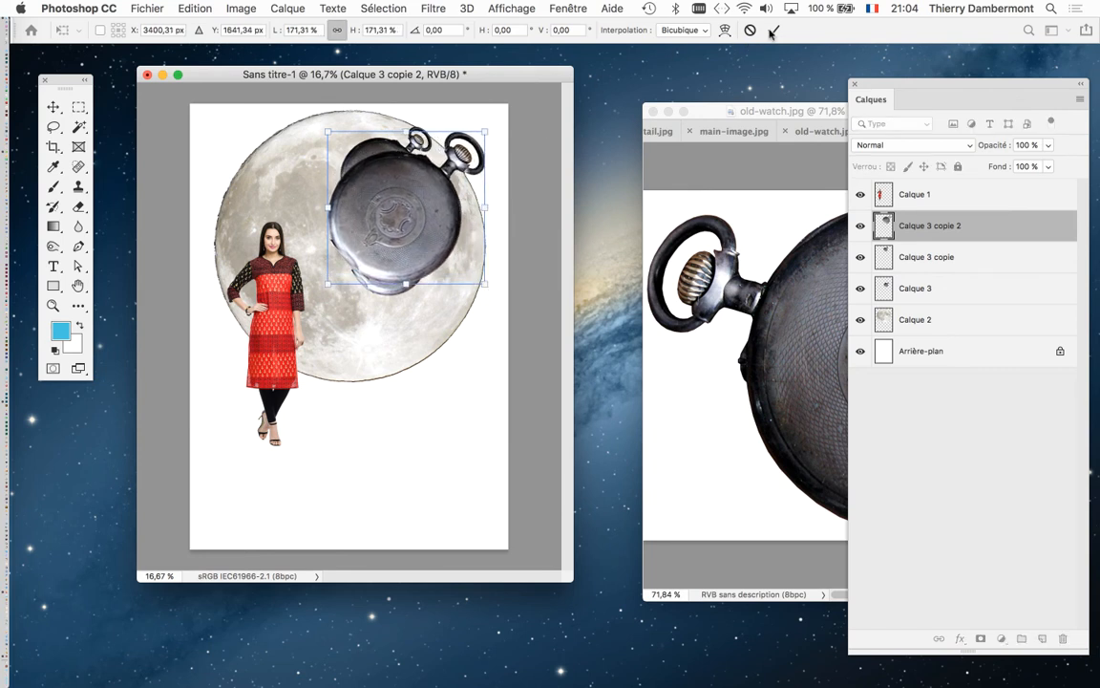
click(773, 31)
drag(428, 201, 428, 353)
Step: Scale the uppermost watch copy to about 69% and move it to the moon's upper left edge
click(412, 244)
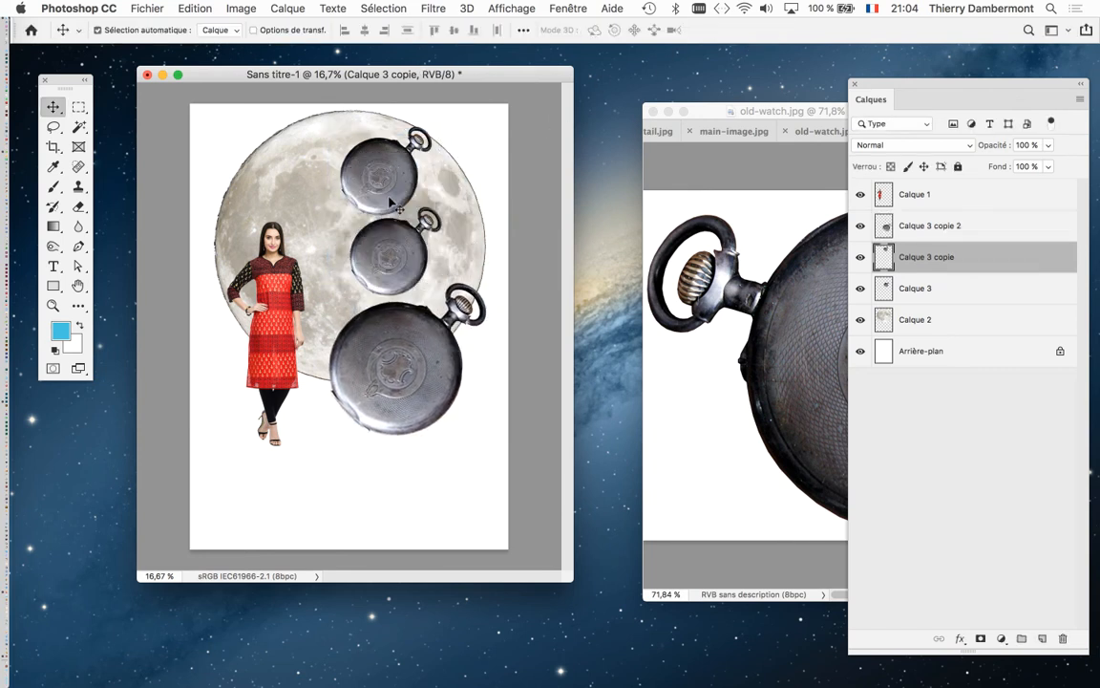
key(ctrl+t)
drag(432, 132, 406, 151)
drag(380, 195, 258, 167)
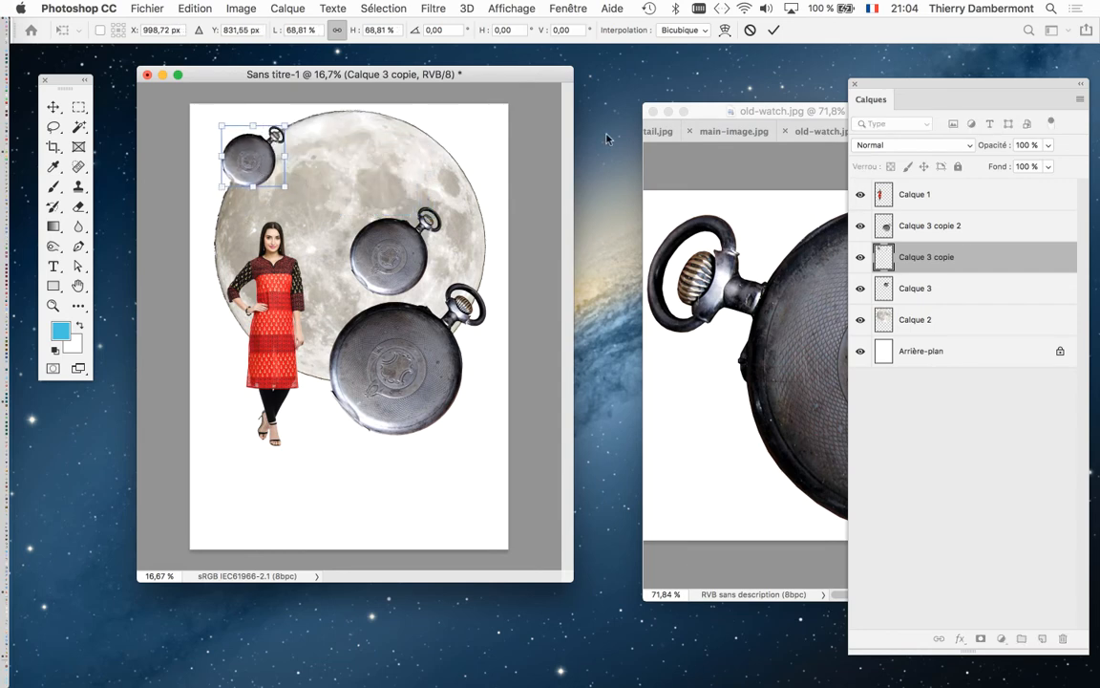
click(774, 30)
Step: Add the cut-out red Beetle to the poster and move its layer to the top of the layer stack
click(761, 112)
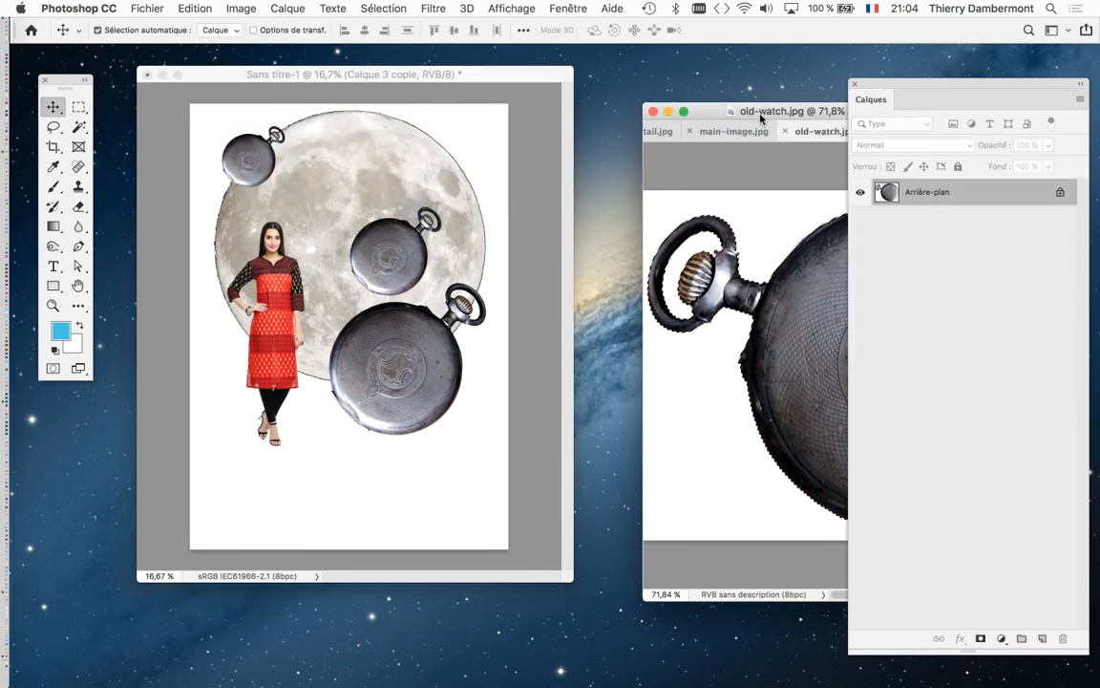
key(ctrl+Tab)
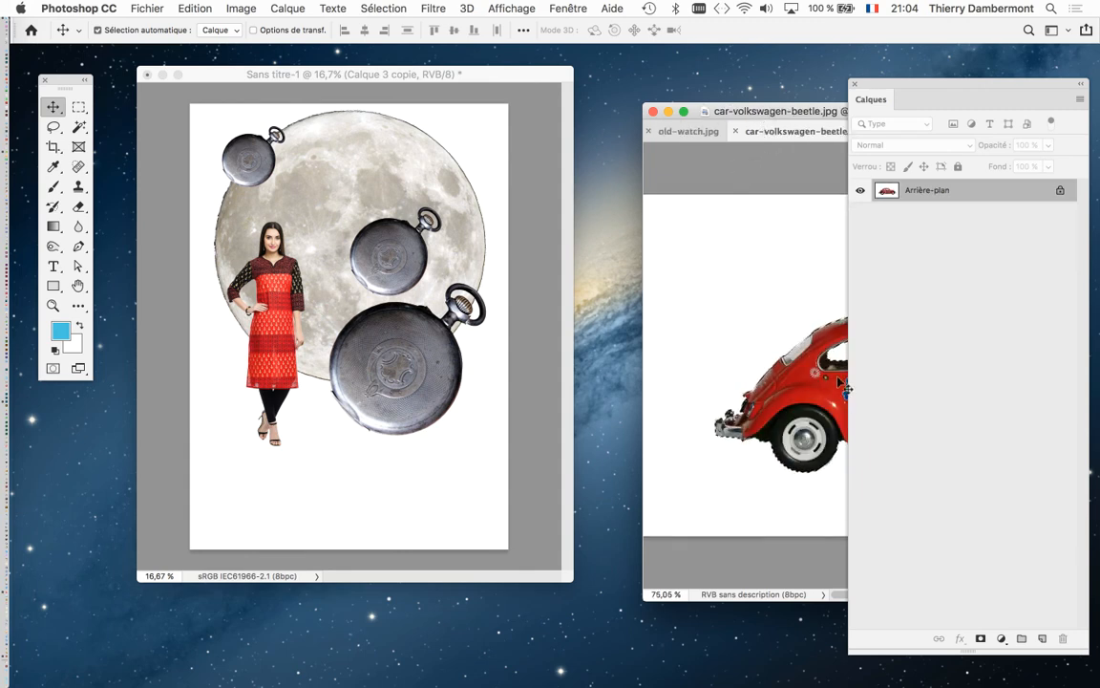
drag(810, 350, 348, 360)
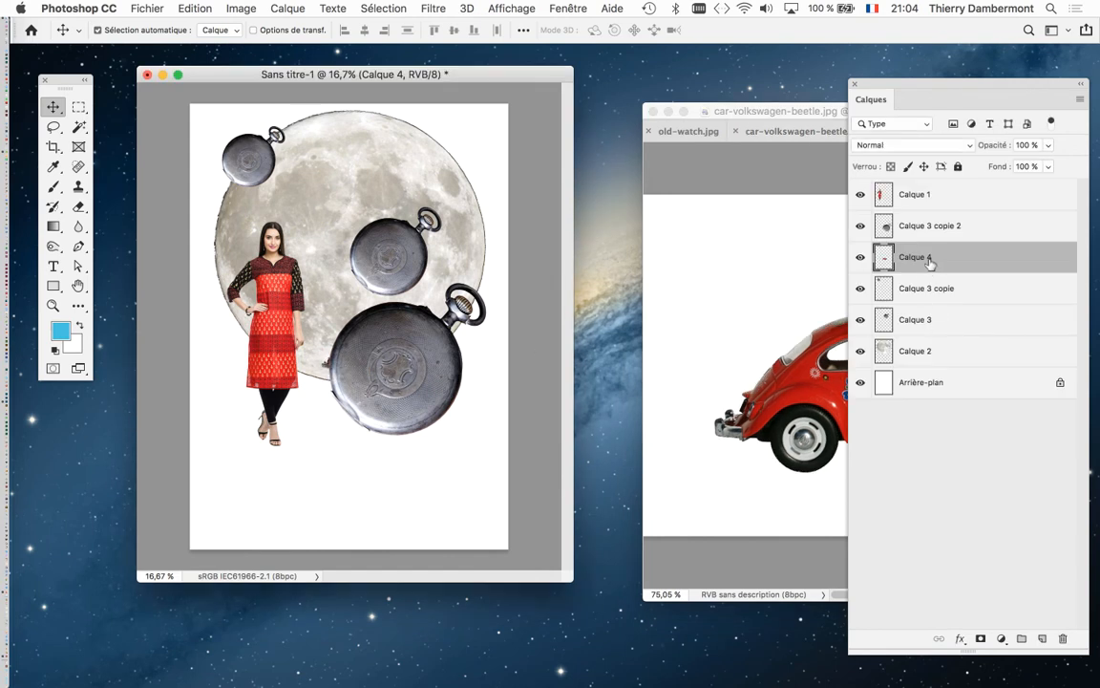
drag(929, 261, 860, 186)
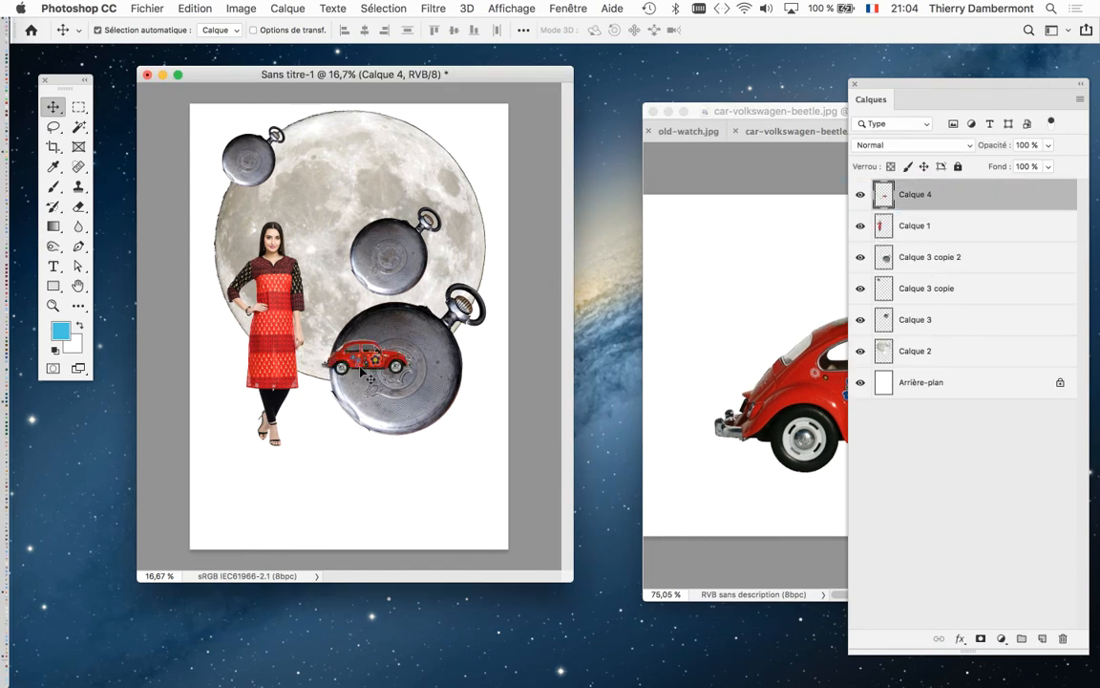
Step: Scale the car to about 243% and place it below the woman and the large watch
drag(369, 377, 515, 231)
key(super+t)
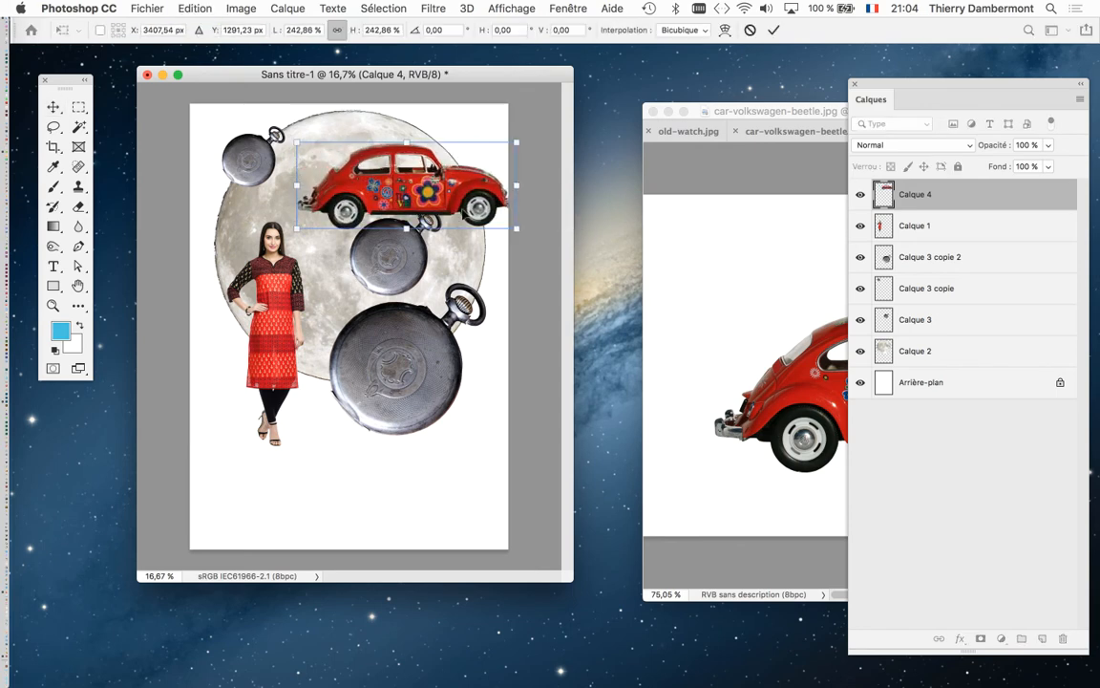
drag(416, 191, 427, 473)
click(774, 30)
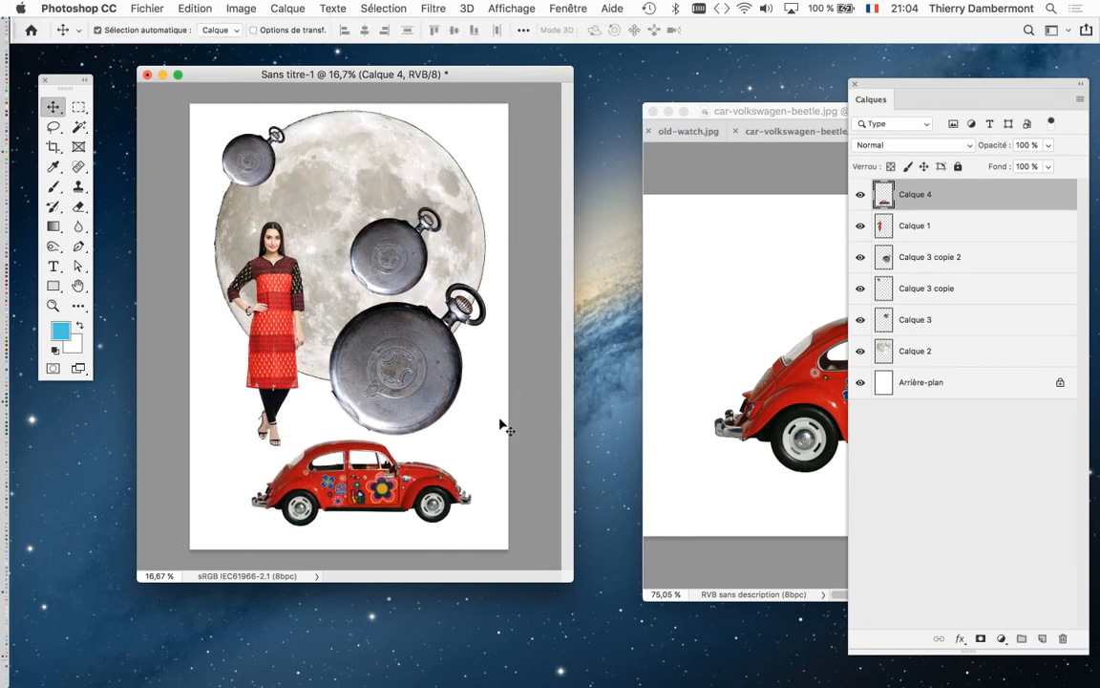
Step: Move the car up to the poster's middle, scale it to about 151%, and place its layer beneath the woman's
drag(361, 459, 307, 323)
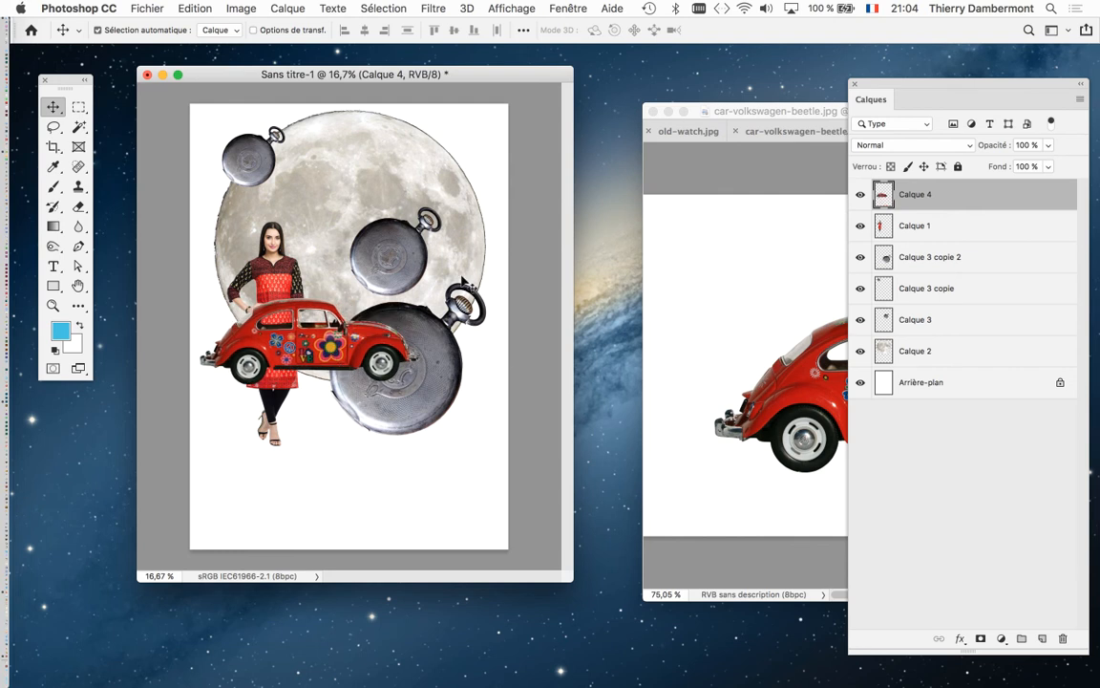
key(super+t)
drag(459, 385, 527, 442)
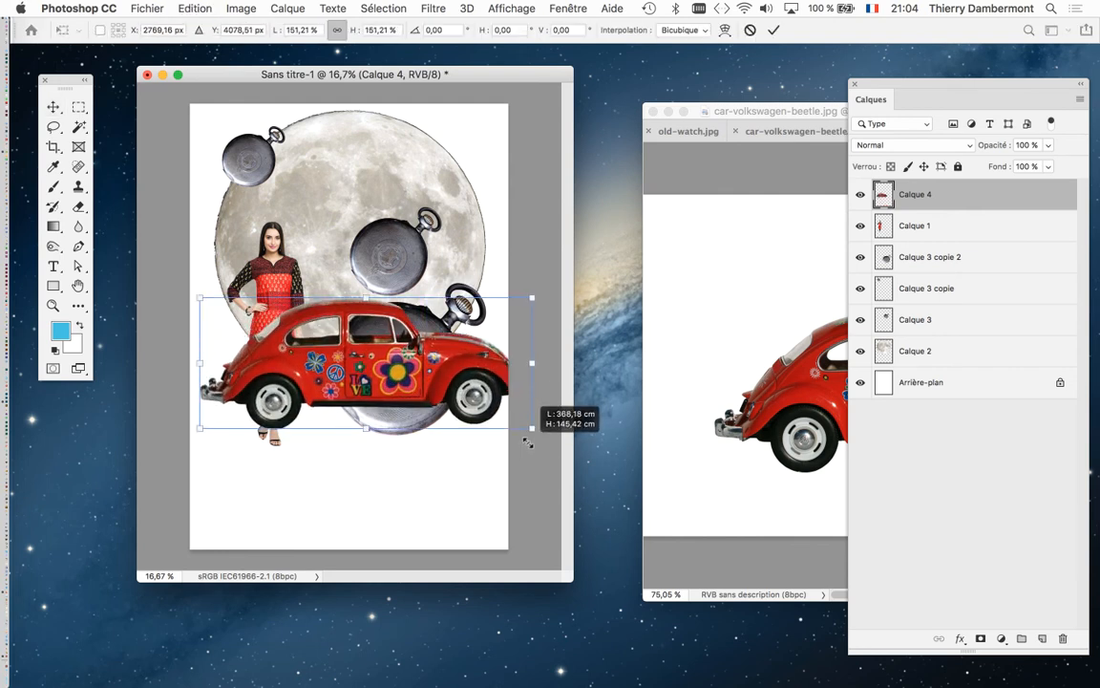
click(773, 30)
drag(418, 363, 406, 351)
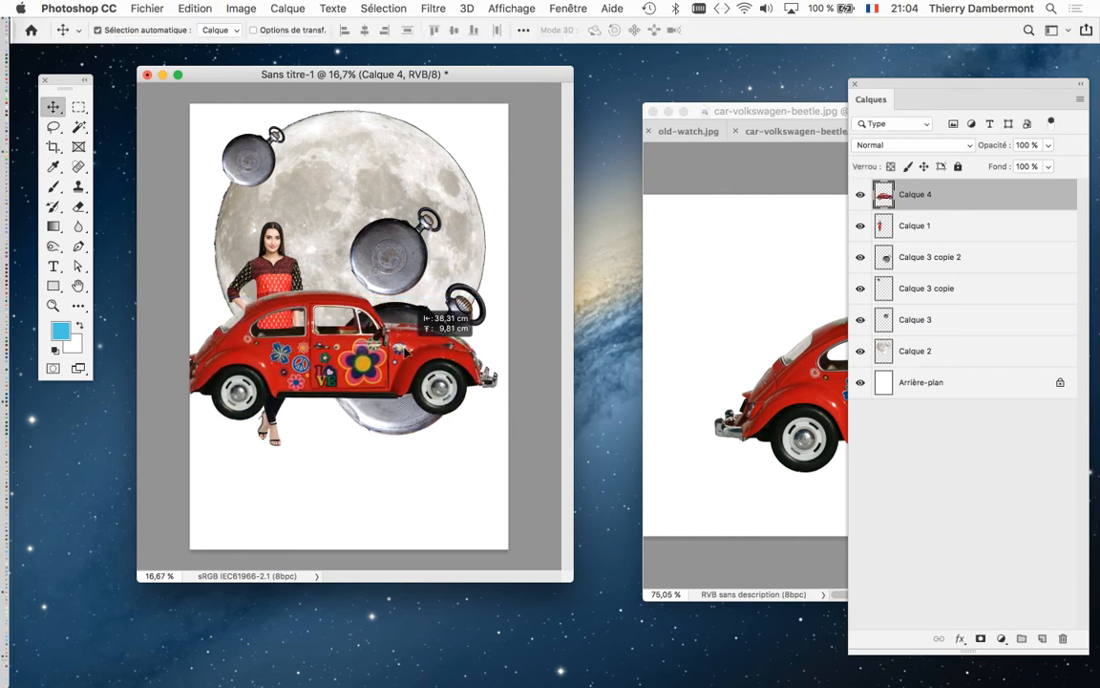
drag(960, 199, 955, 240)
Step: Add the cut-out green stool near the page's bottom and duplicate it three times to form an evenly spaced row
click(761, 172)
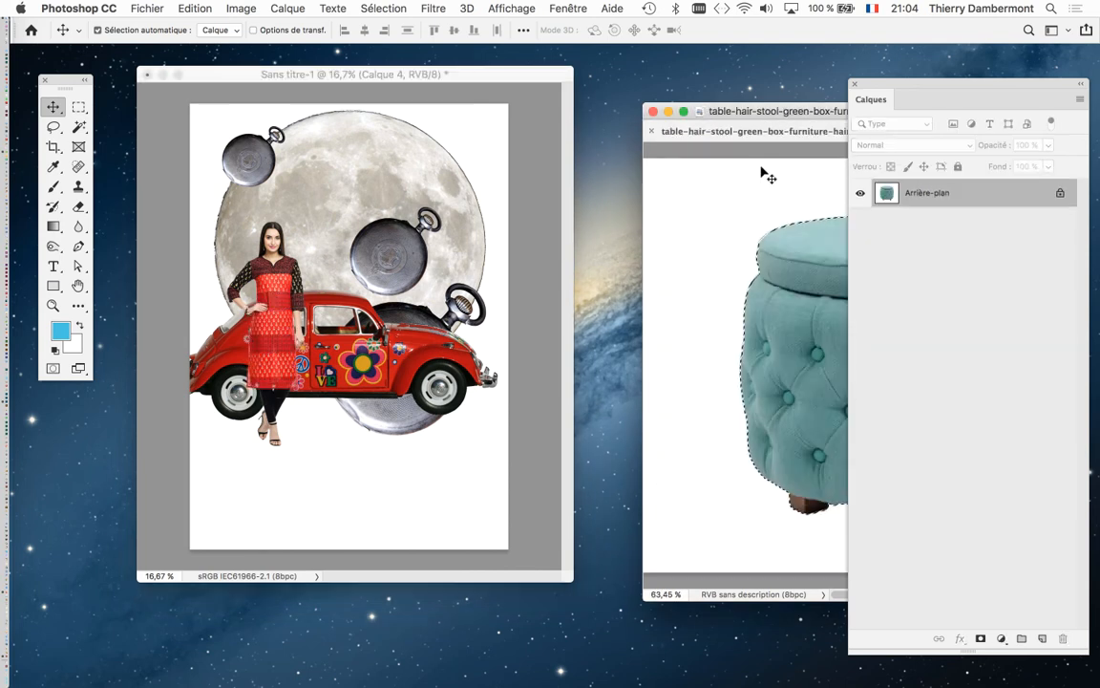
drag(468, 444, 320, 499)
drag(321, 500, 403, 500)
drag(403, 500, 477, 500)
shift+click(936, 298)
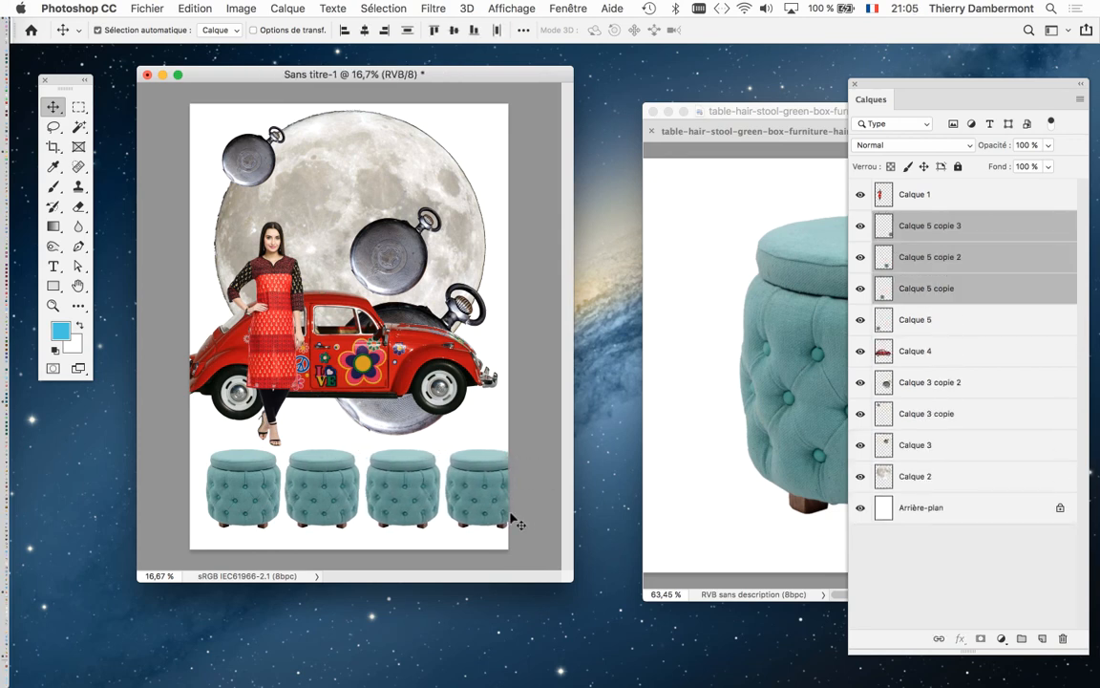
shift+click(915, 321)
key(super+t)
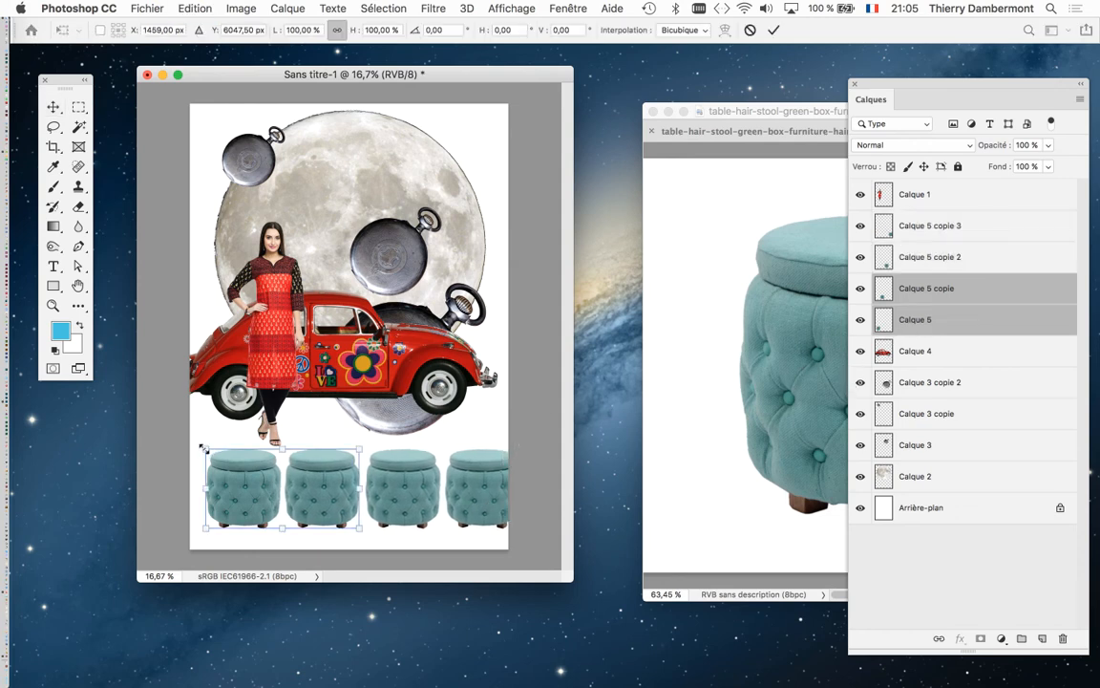
key(Escape)
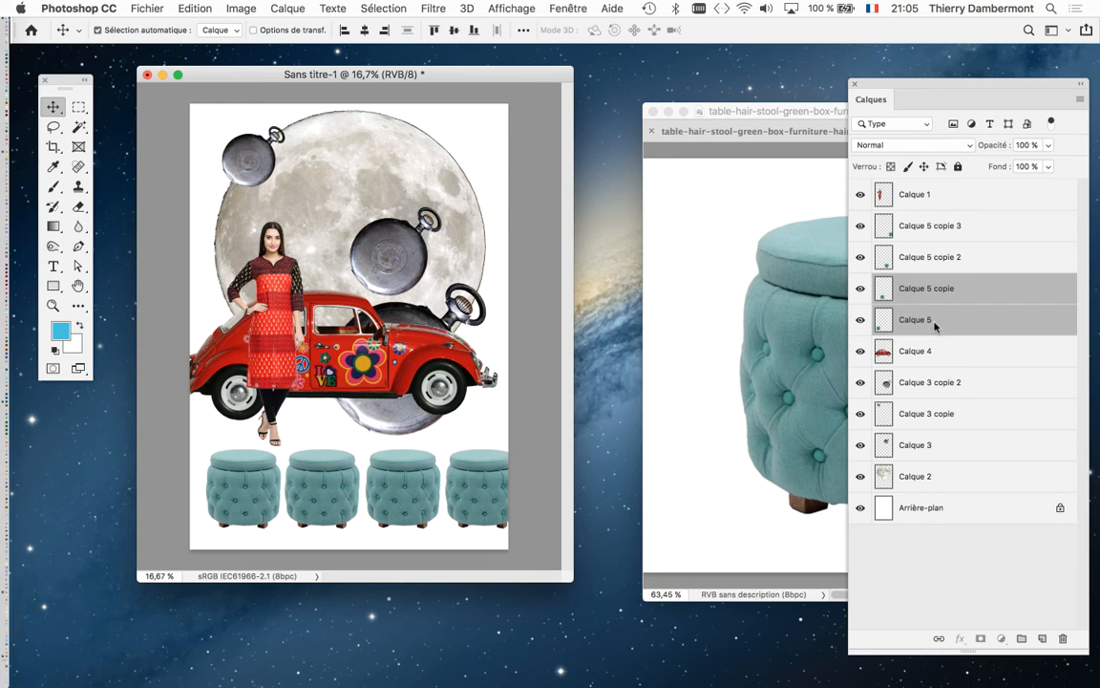
Step: Scale all four stools together to about 79% so the row fits within the page width
click(934, 325)
shift+click(928, 225)
key(super+t)
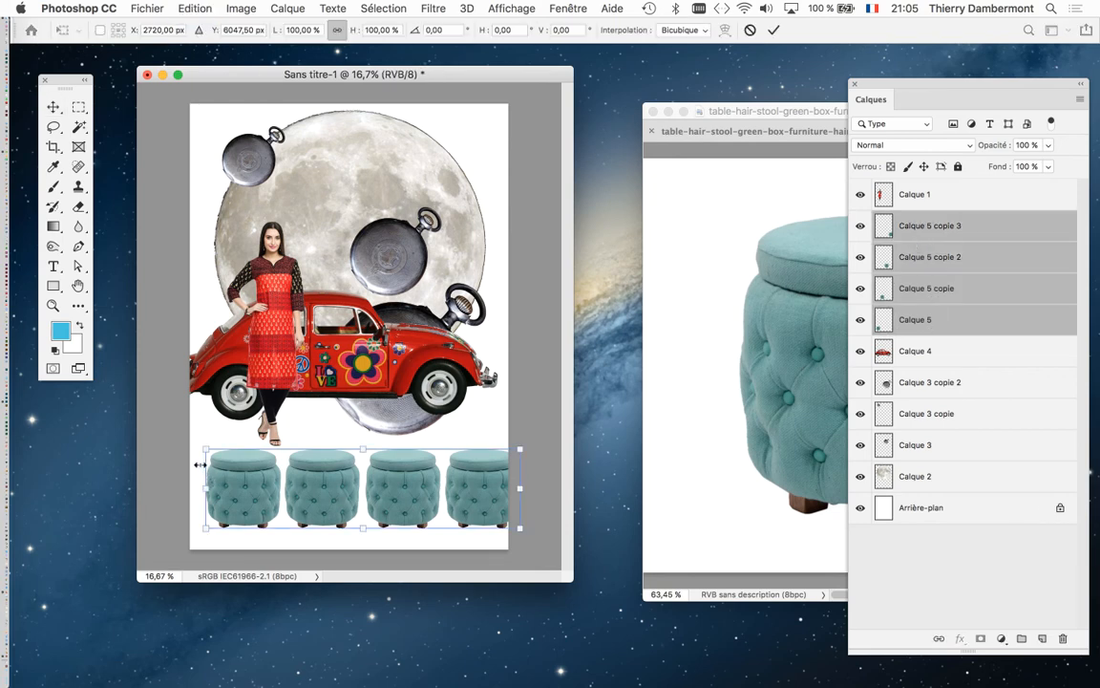
drag(199, 464, 241, 474)
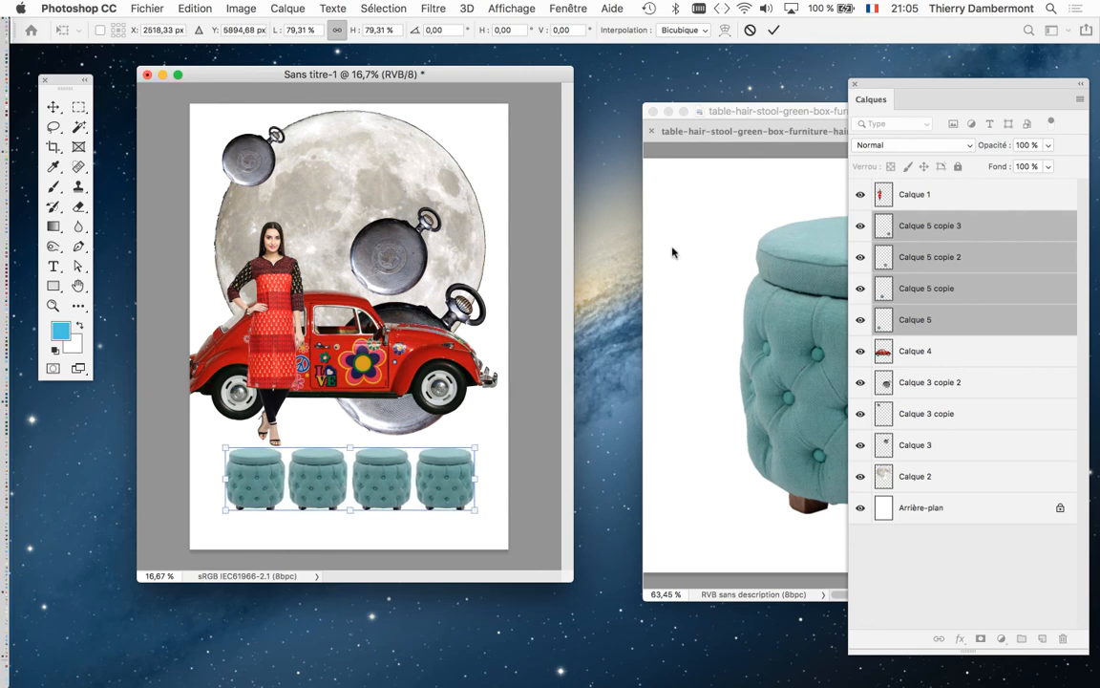
click(774, 32)
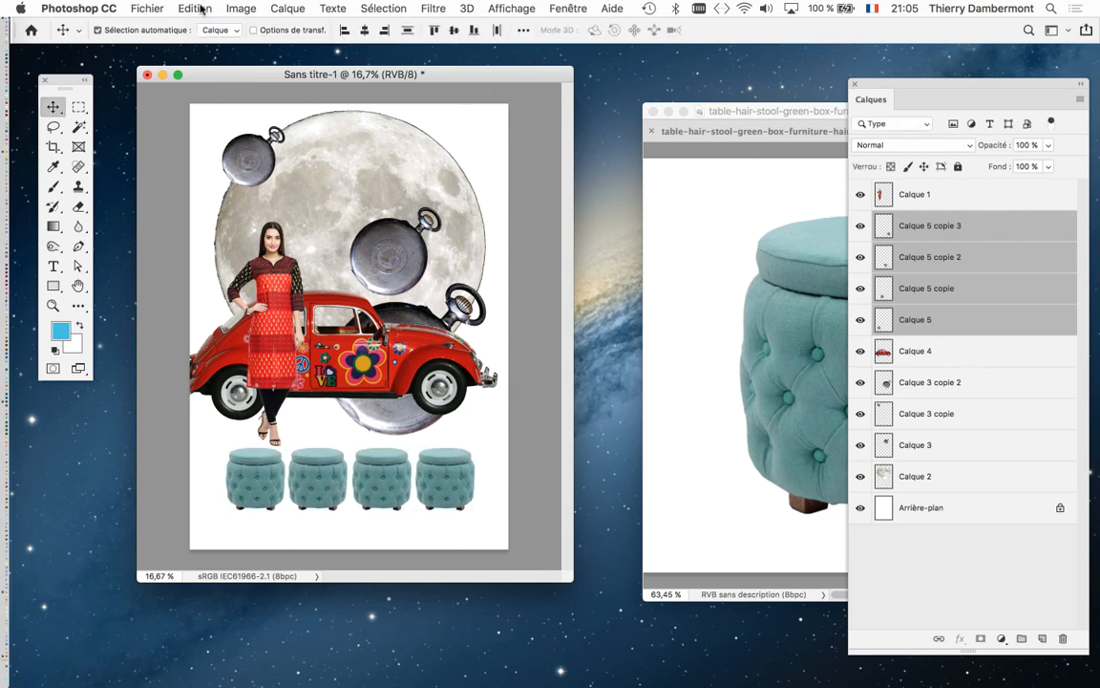
Step: Save the poster with its layers as affcihe-2.psd in Photoshop format in the démo construction affiche folder
click(143, 9)
click(158, 165)
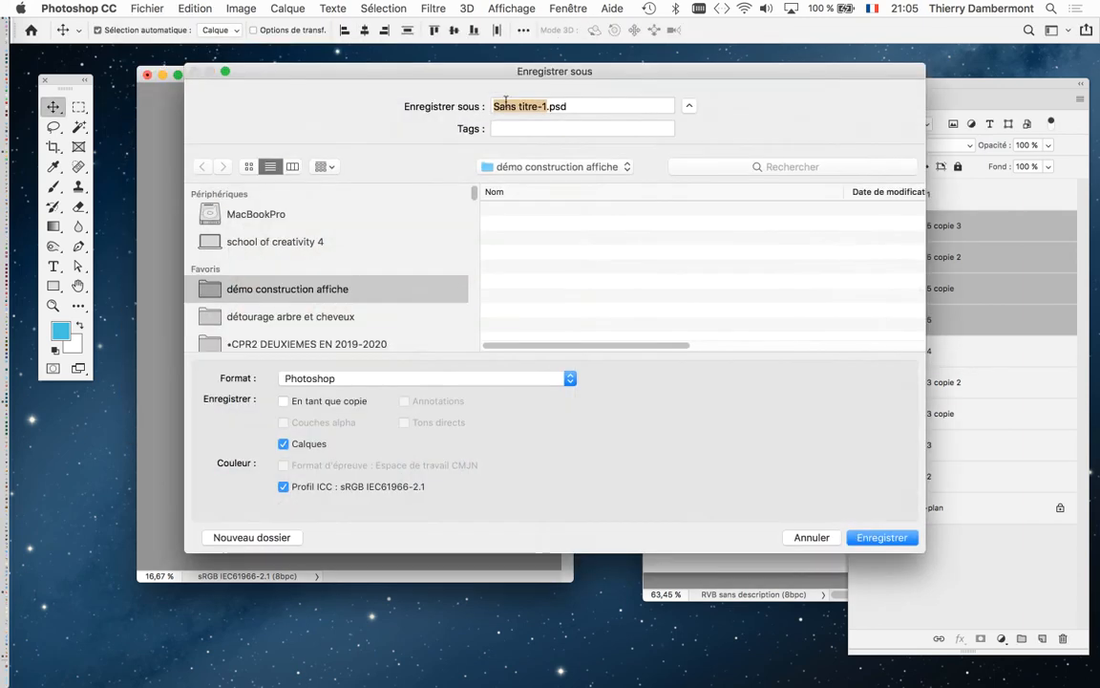
click(545, 106)
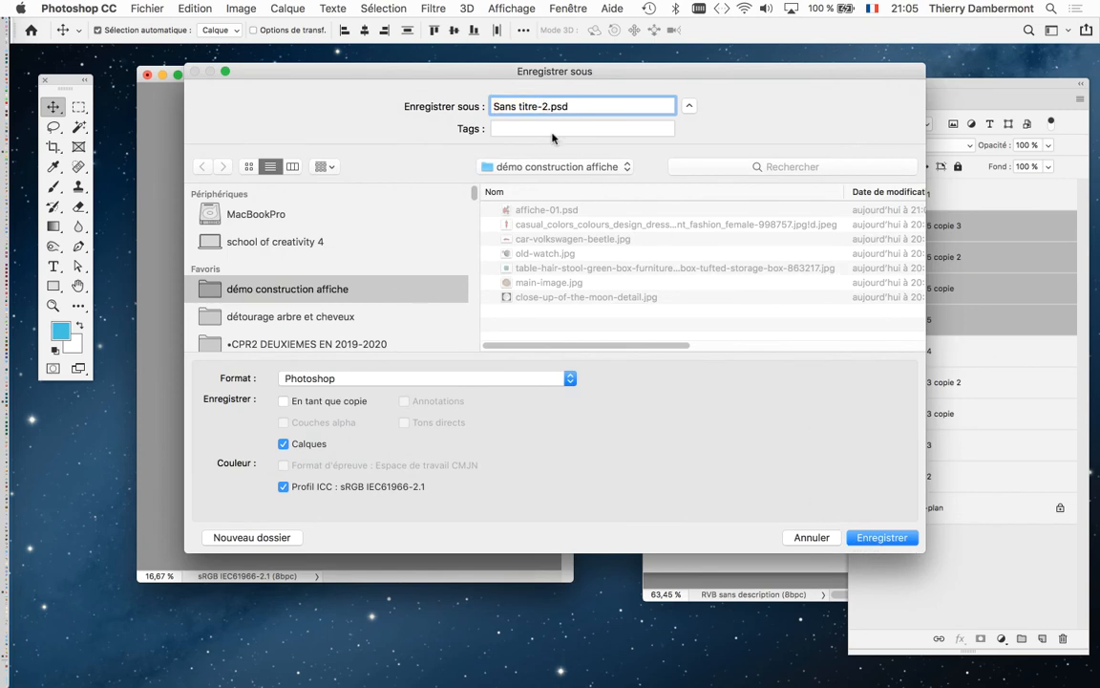
drag(537, 103, 502, 73)
text(a)
click(896, 536)
click(778, 283)
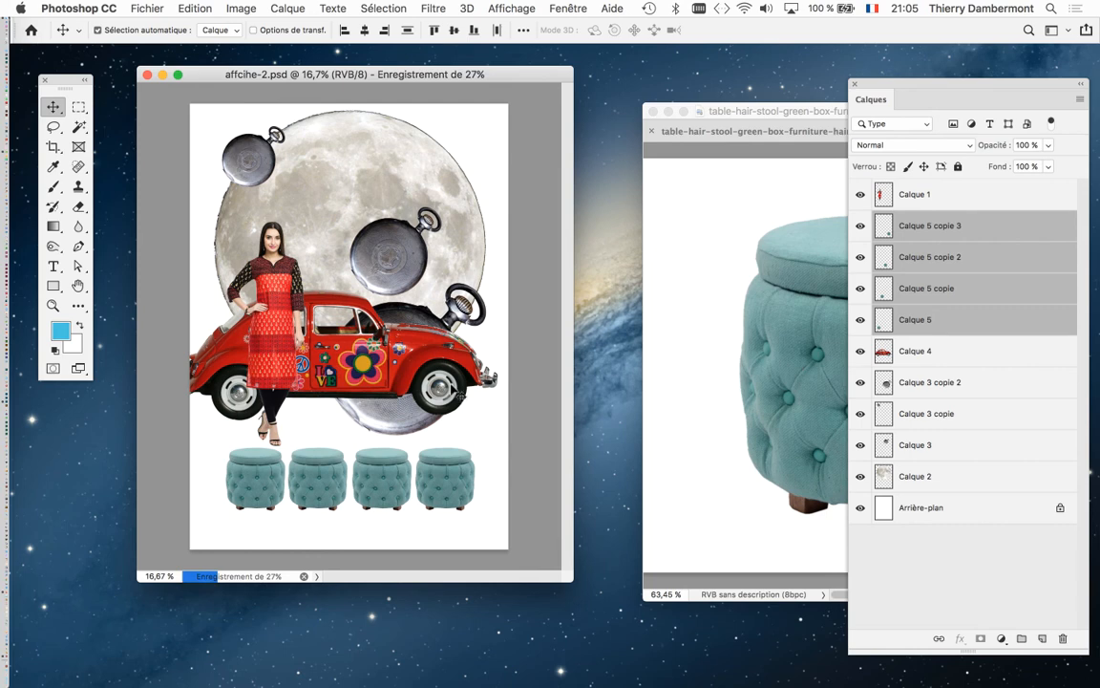
Step: Show the poster in full-screen mode and extend its canvas leftwards with the Crop tool to about 638 cm wide
key(f)
drag(468, 315, 389, 311)
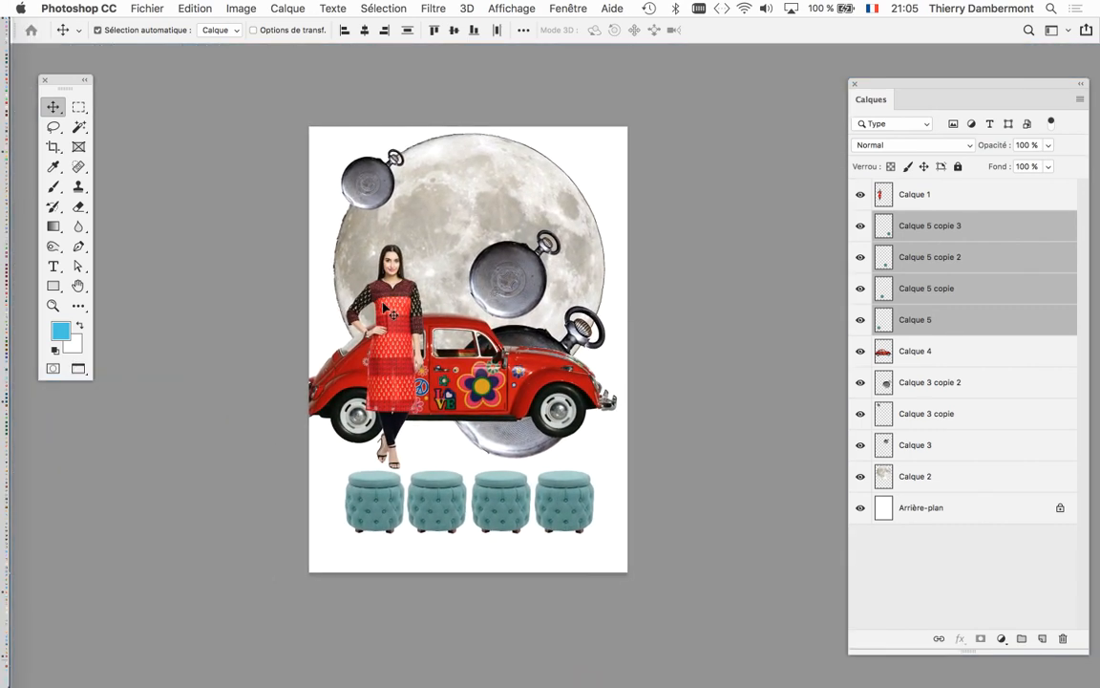
click(56, 150)
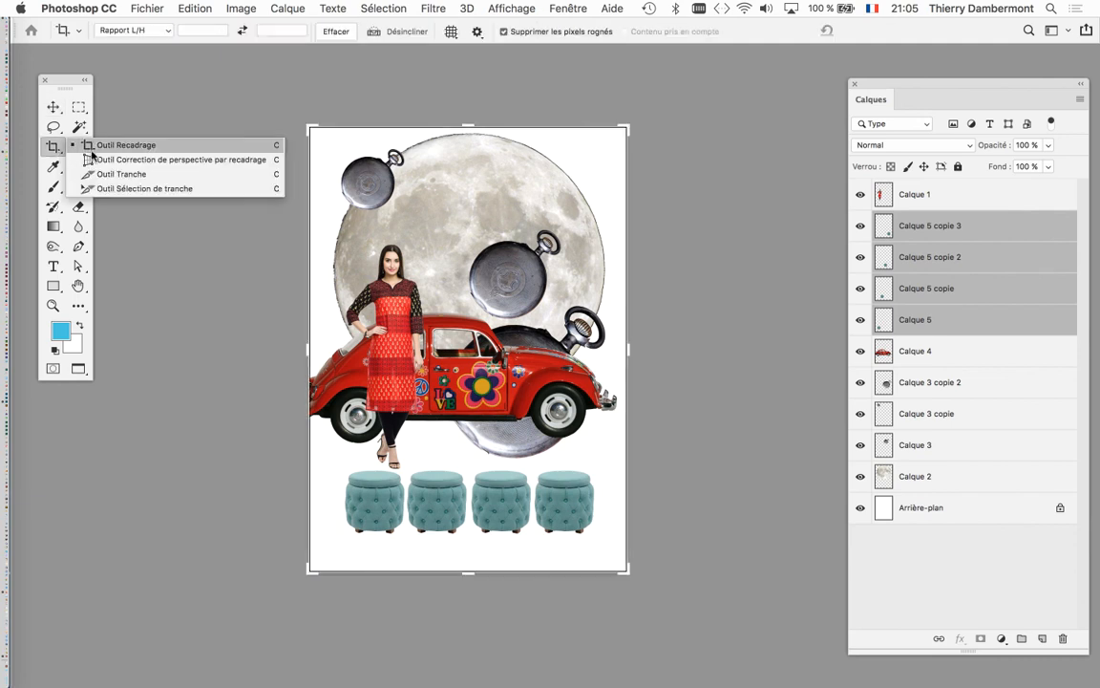
click(92, 151)
drag(309, 349, 180, 350)
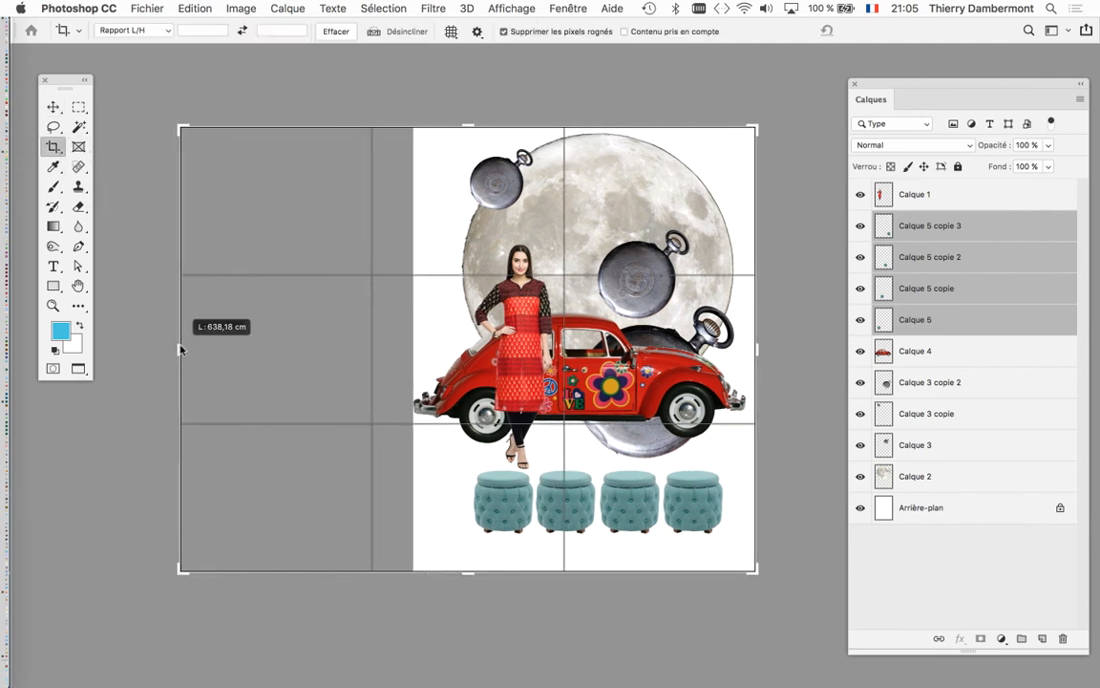
click(875, 30)
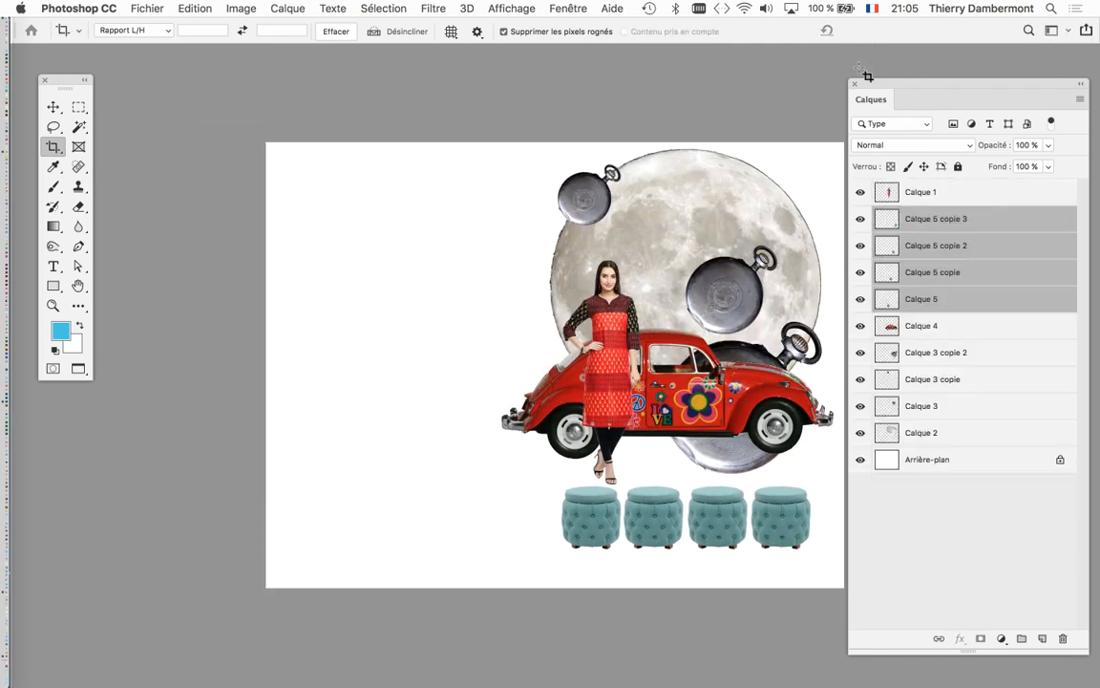
Step: Move the moon on Calque 2 leftwards and slightly down into the extended white area of the canvas
drag(634, 215, 494, 196)
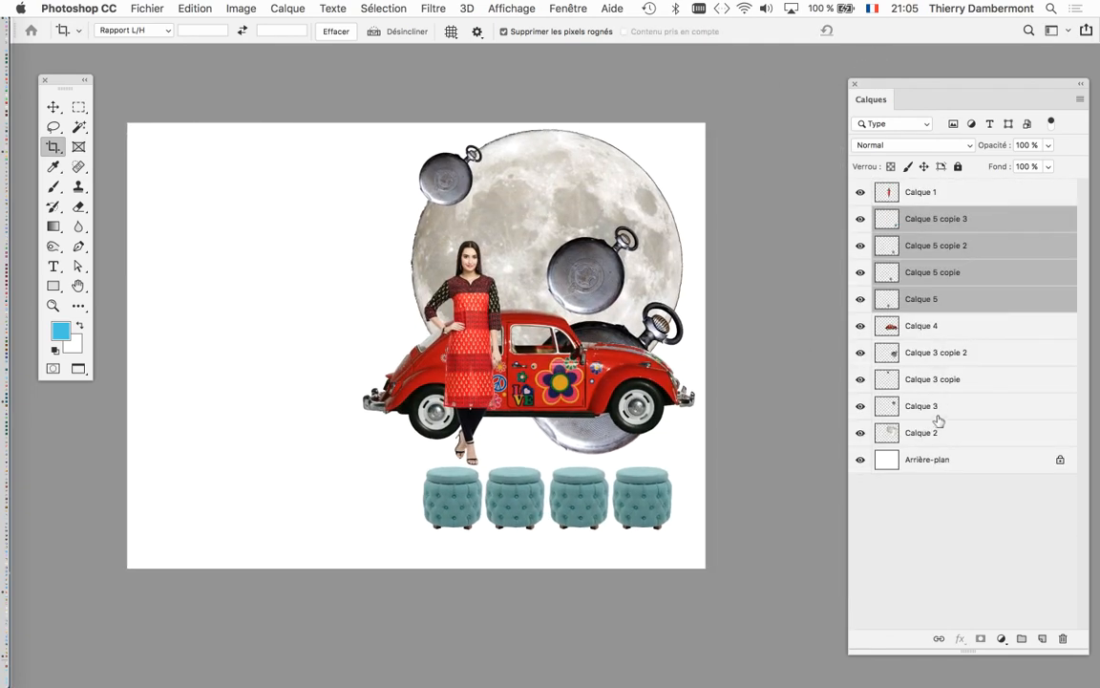
click(936, 435)
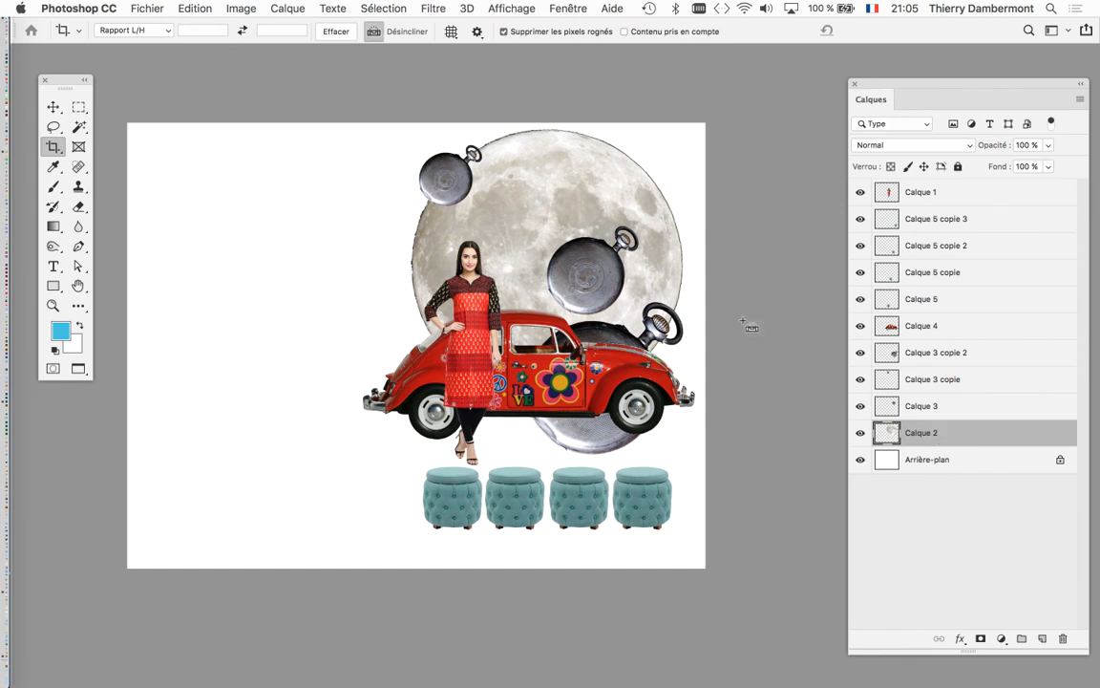
click(52, 106)
click(580, 222)
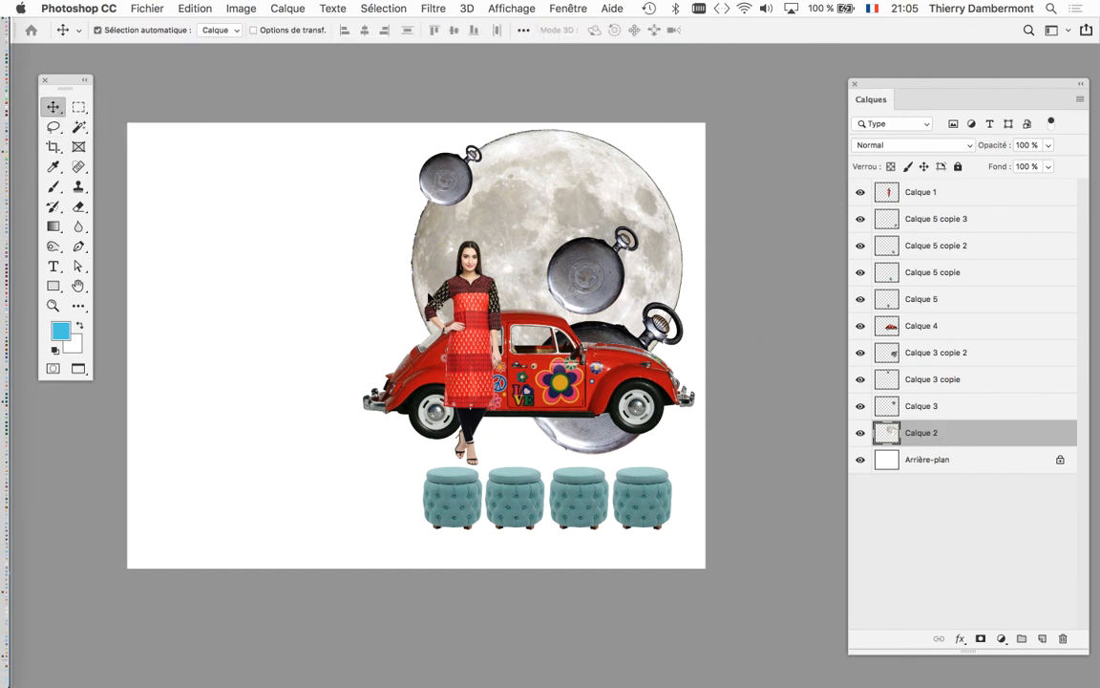
drag(536, 199, 349, 243)
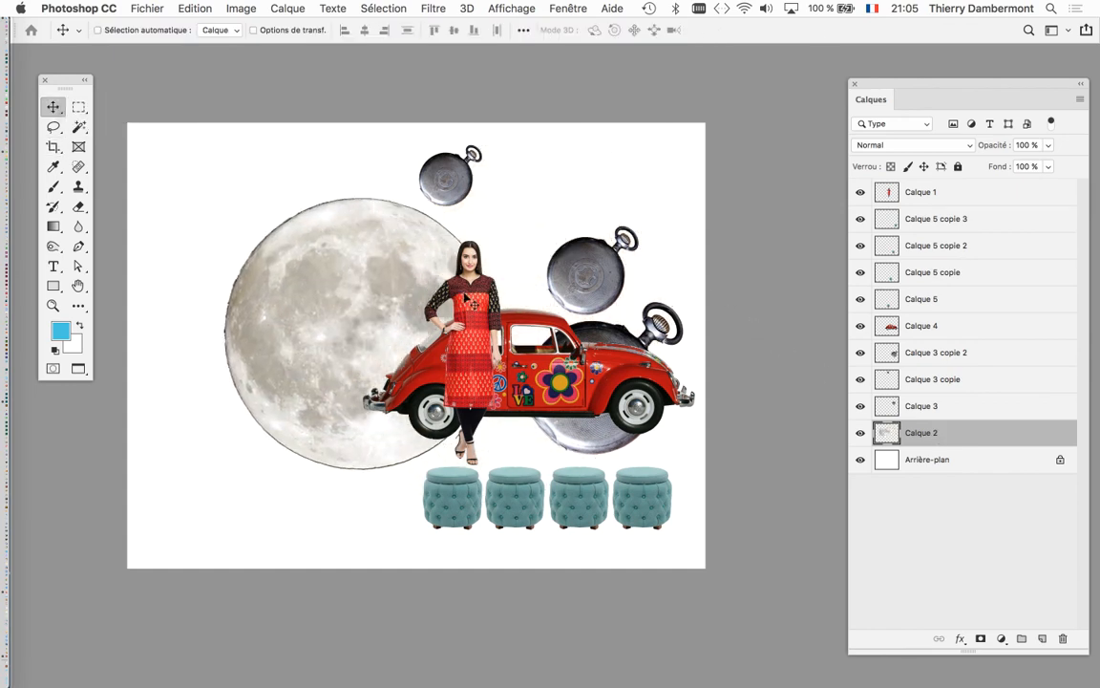
Step: Scale the moon proportionally to about 198% around its centre and shift it slightly to the right behind the other objects
key(super+t)
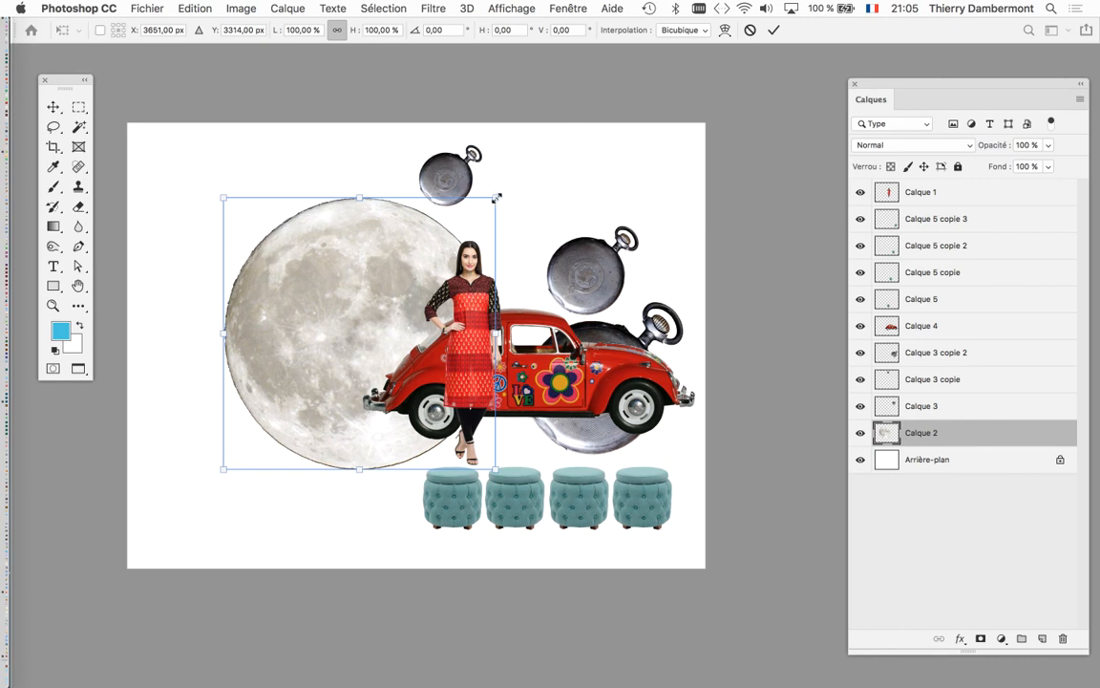
drag(496, 197, 680, 154)
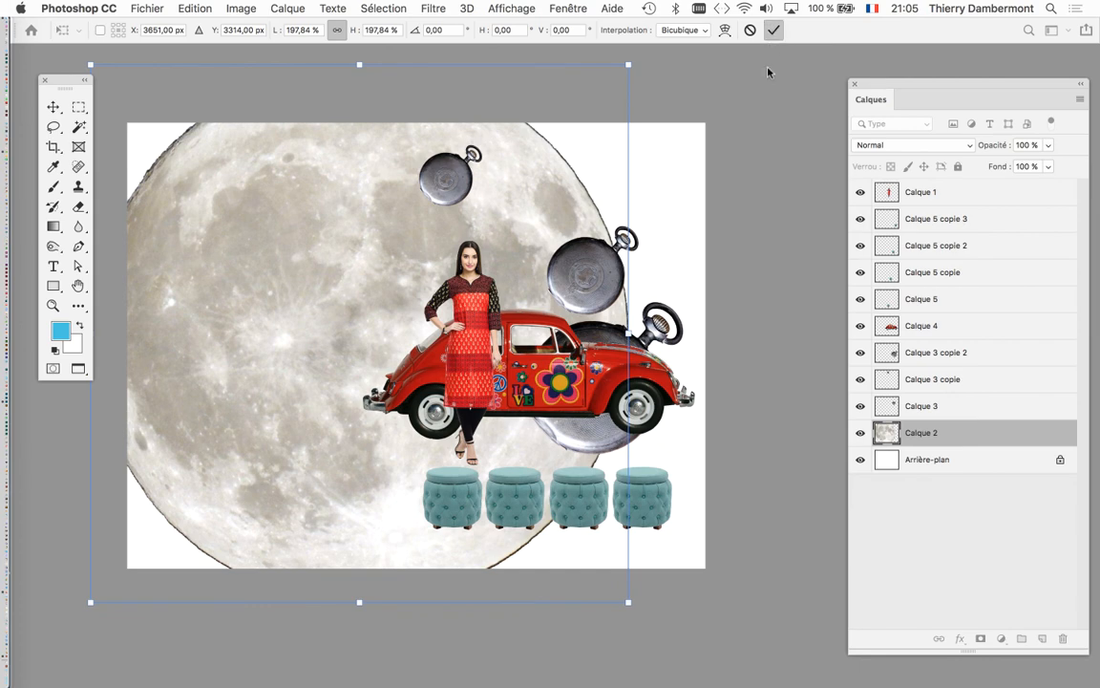
key(Return)
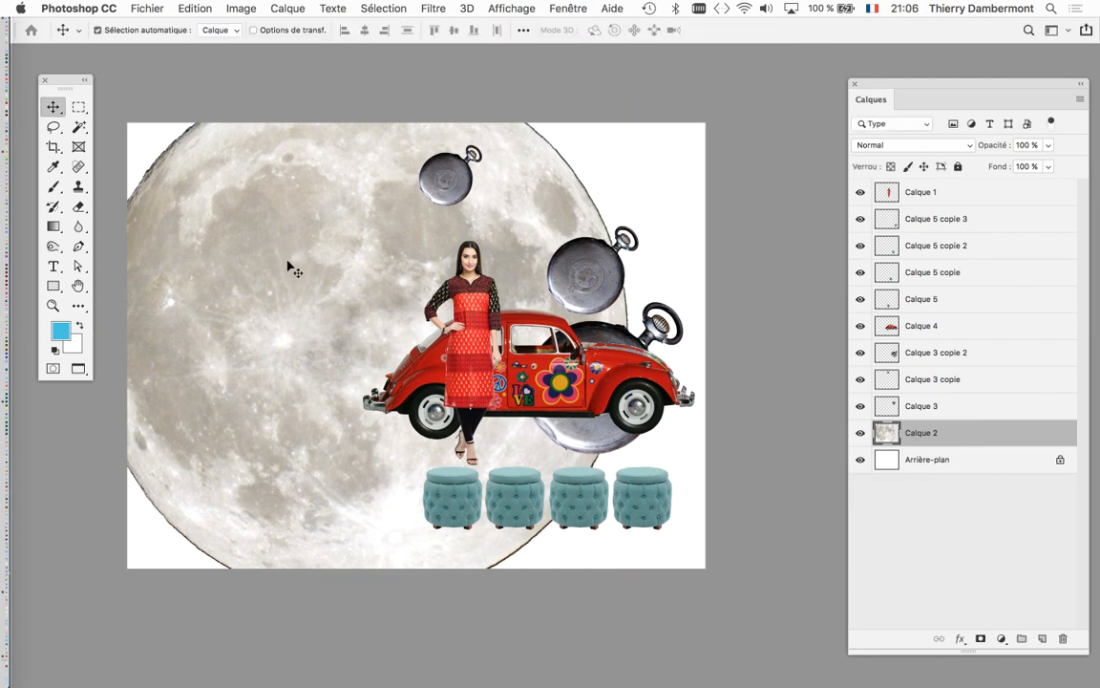
mouse_move(288, 262)
mouse_down()
mouse_move(513, 264)
mouse_move(303, 268)
mouse_up()
Step: Save the changes to affcihe-2.psd and quit Photoshop, accepting that it closes once the background save is done
click(149, 9)
click(167, 151)
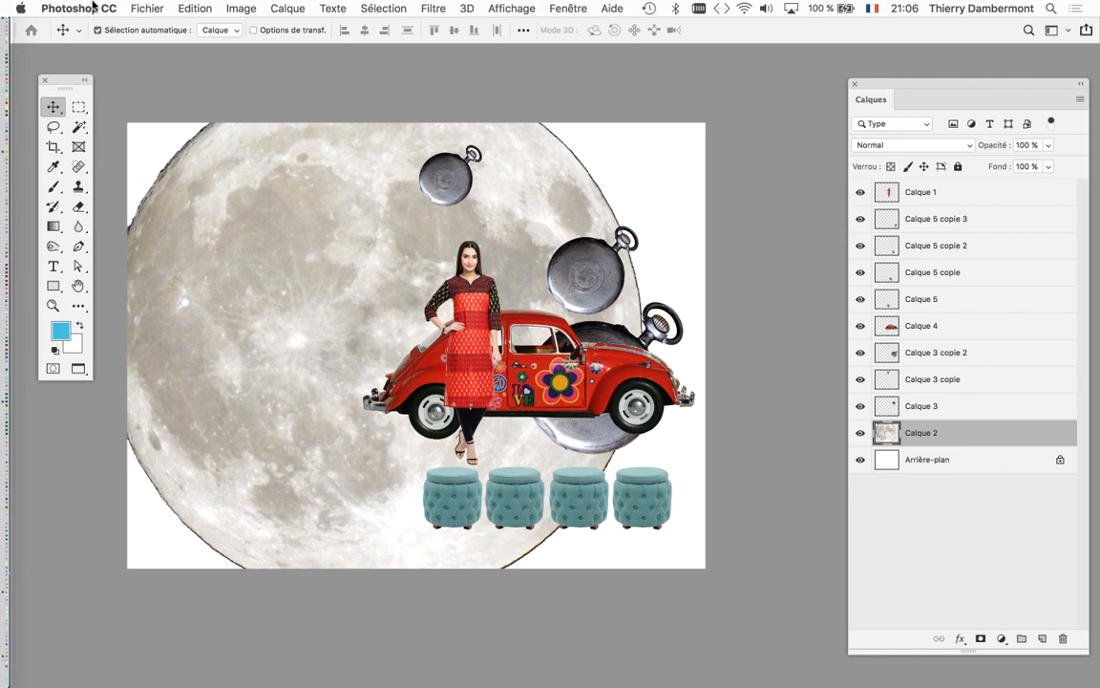
click(92, 8)
click(114, 152)
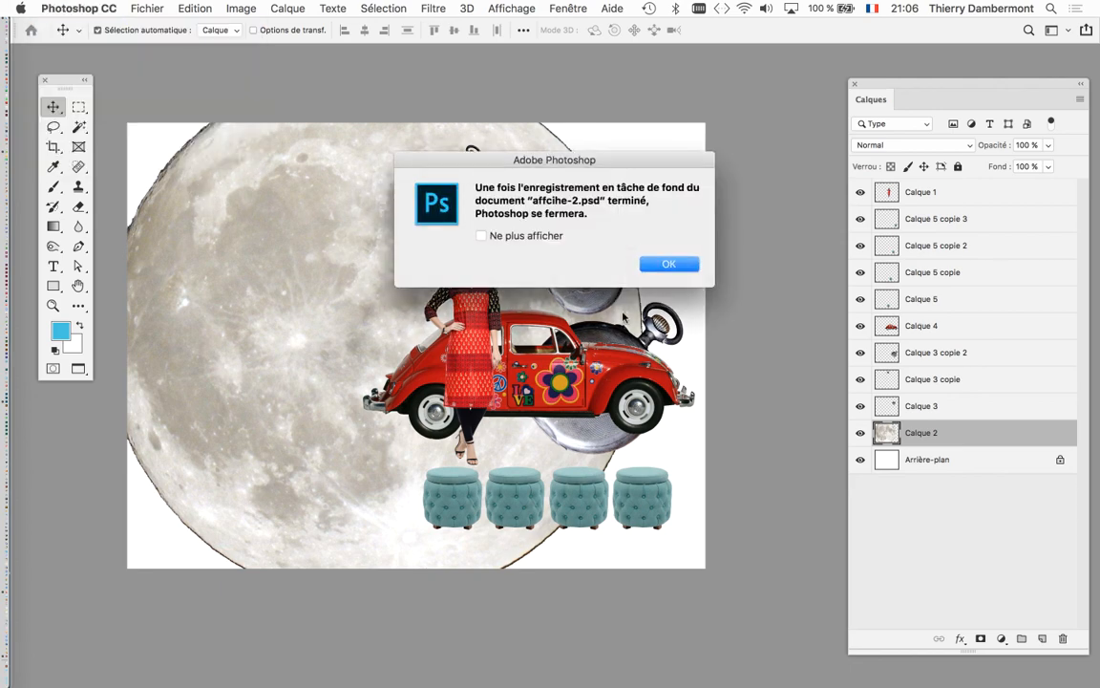
key(Return)
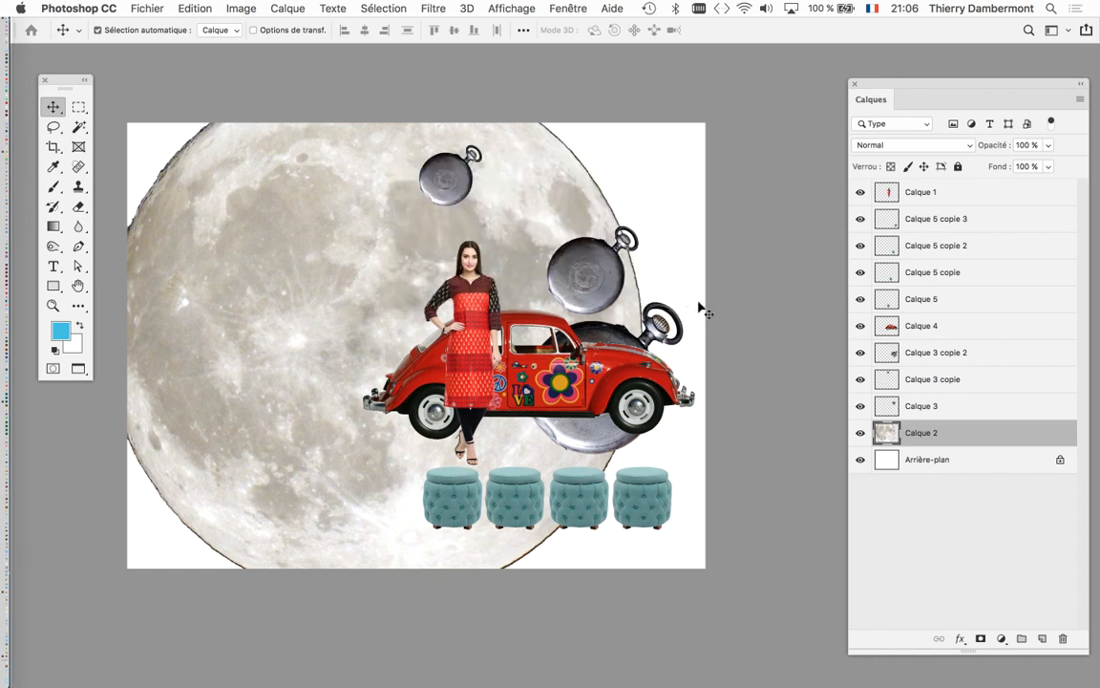